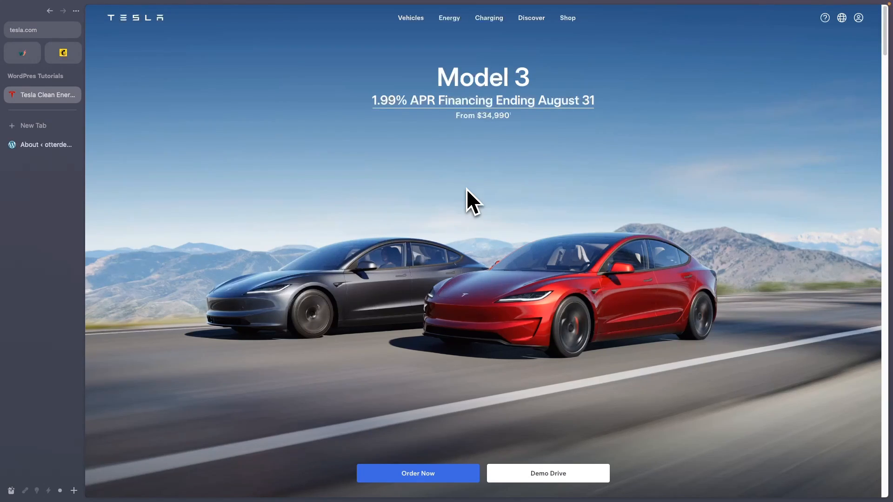
Step: Look through the Tesla homepage's vehicle sections, examining each section's heading, price text and pair of buttons
scroll(477, 186, "down", 5)
scroll(479, 186, "down", 10)
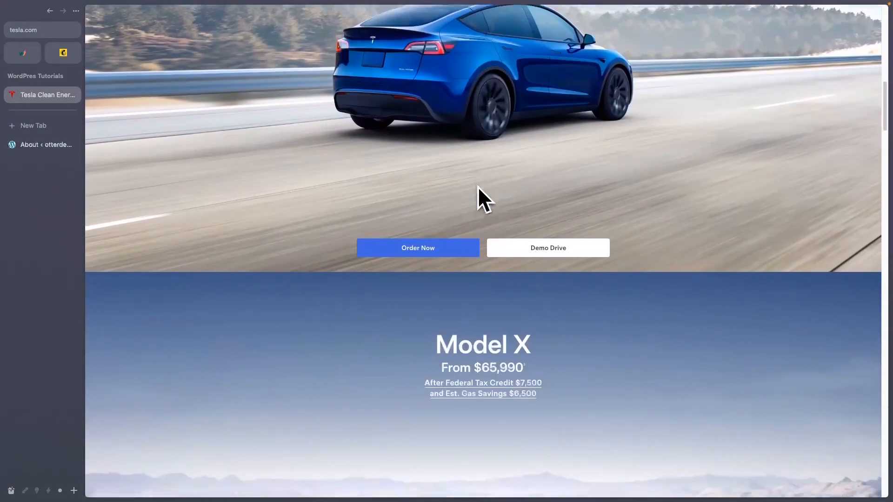
scroll(478, 186, "down", 10)
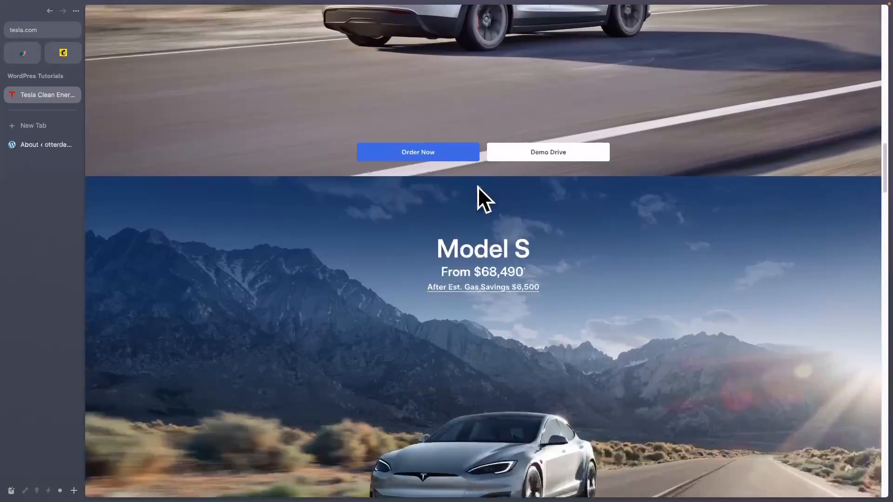
scroll(478, 186, "down", 5)
scroll(478, 186, "up", 20)
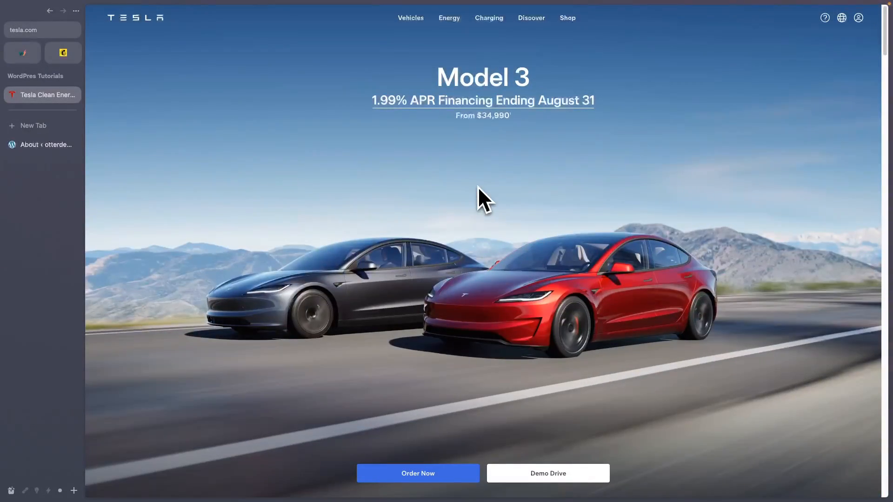
mouse_move(476, 19)
right_click(481, 246)
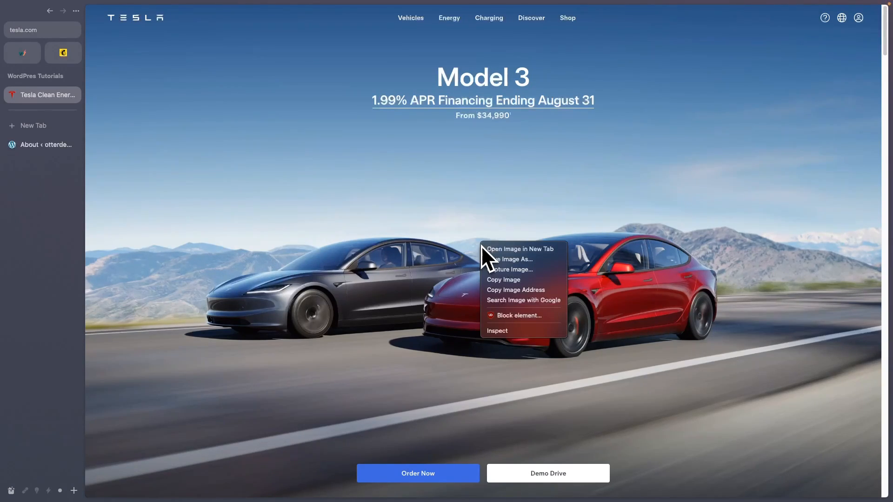
left_click(496, 259)
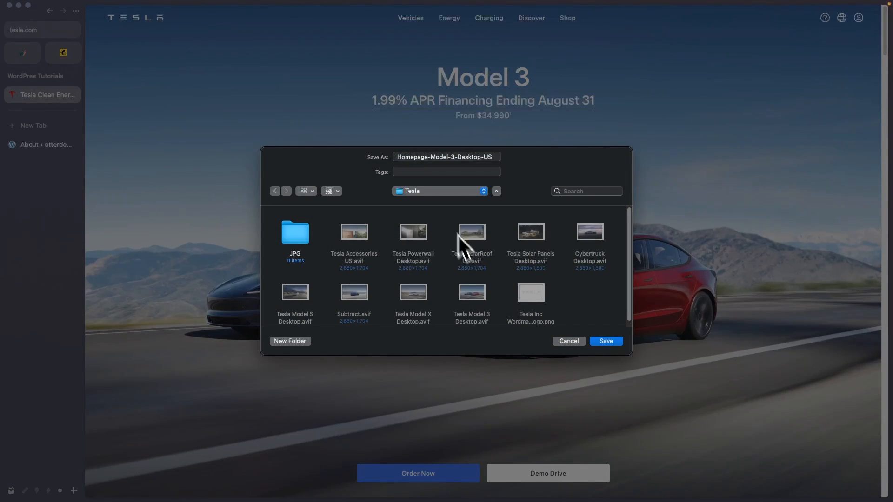
left_click(569, 342)
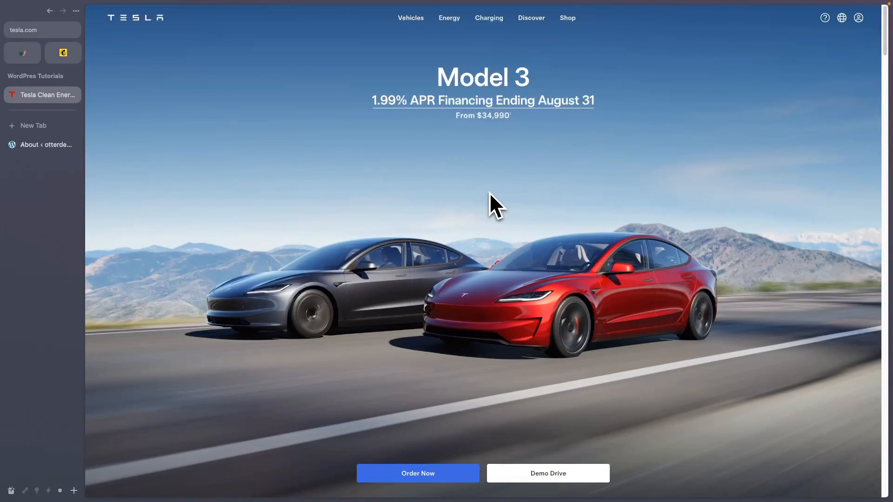
Step: Inspect the HTML and styles of the Model 3 hero section in the developer tools, and close them
right_click(490, 191)
left_click(513, 275)
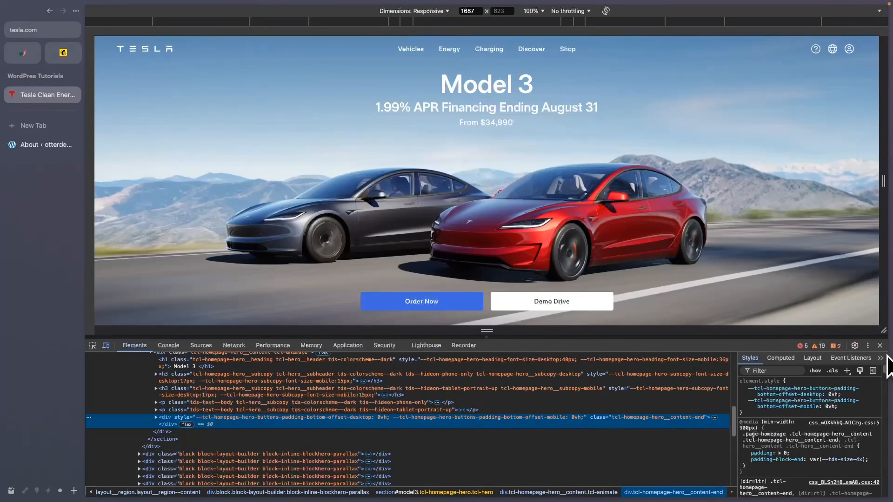
left_click(880, 346)
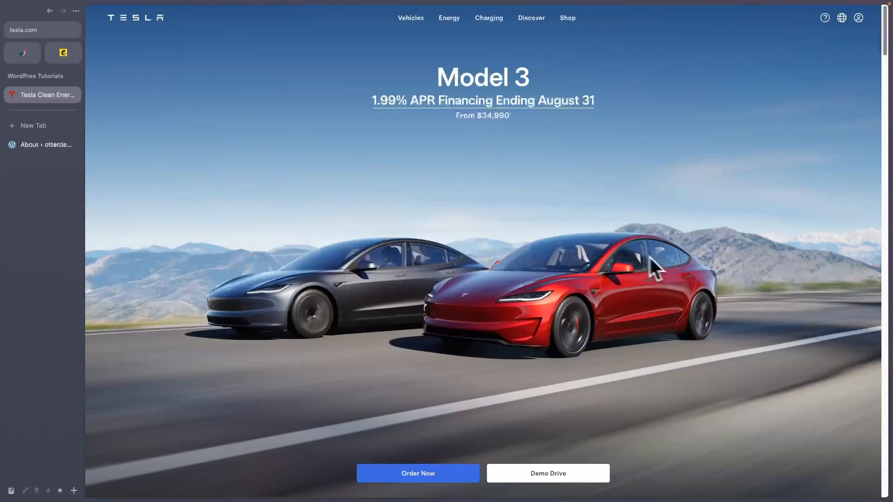
Step: Inspect the Order Now button's dimensions, typeface and colours with the CSS Peeper extension
left_click(47, 30)
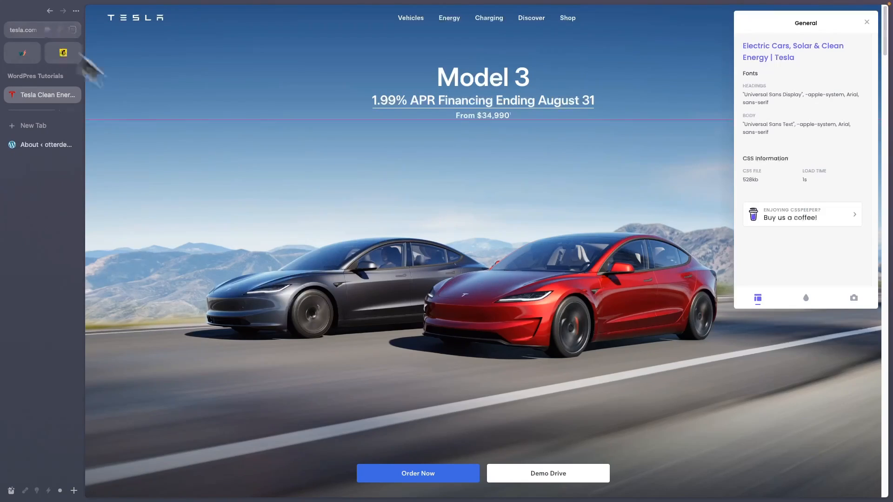
left_click(370, 470)
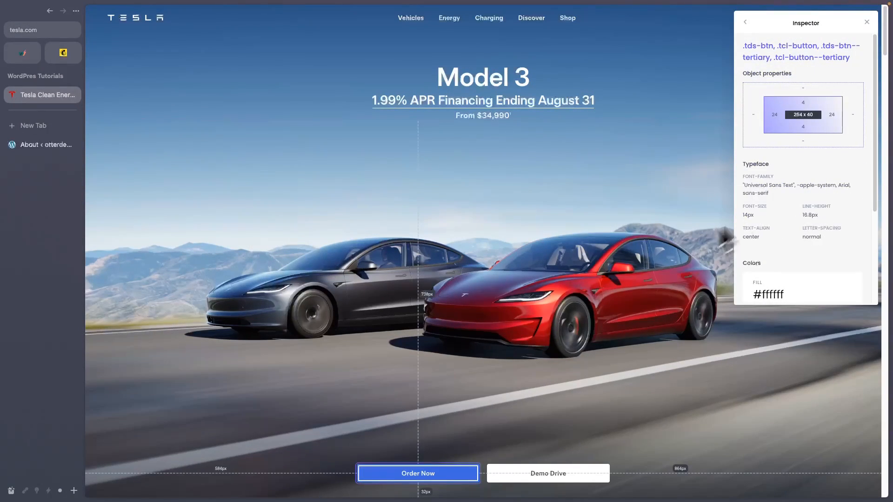
scroll(778, 190, "down", 3)
left_click(778, 190)
scroll(779, 190, "up", 5)
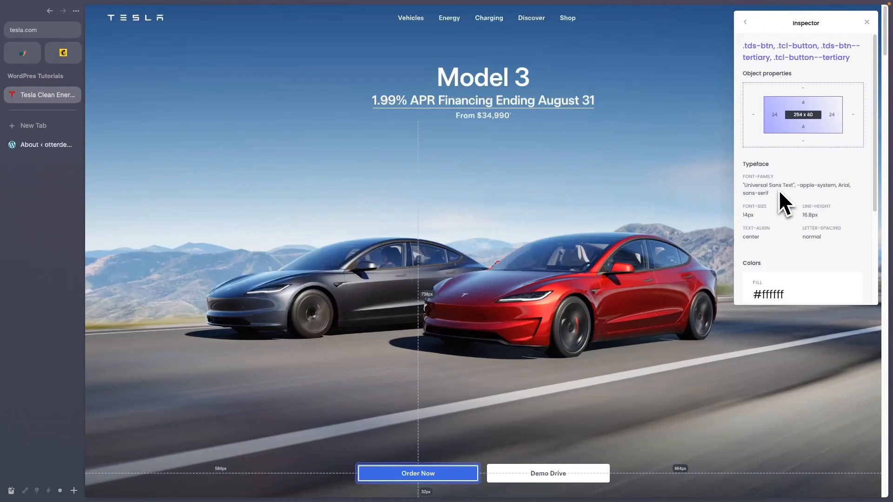
left_click(866, 22)
Step: Switch to the WordPress admin and open the Otter Blocks settings
left_click(42, 145)
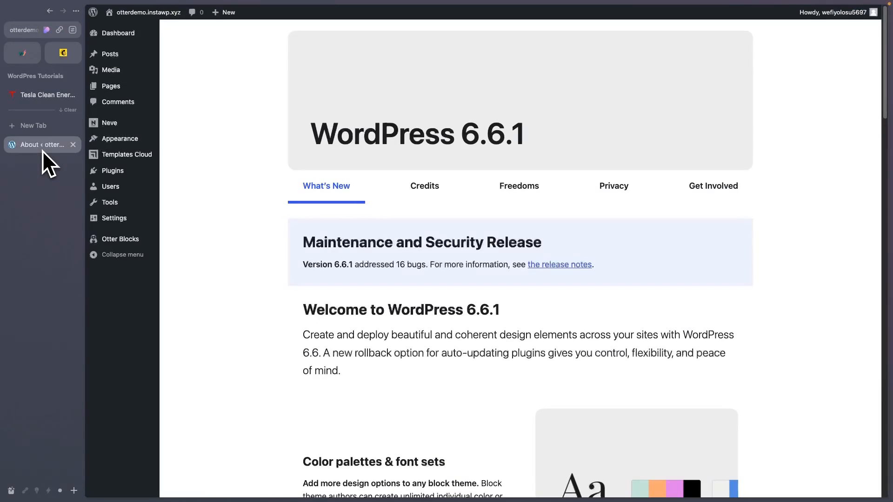
left_click(114, 243)
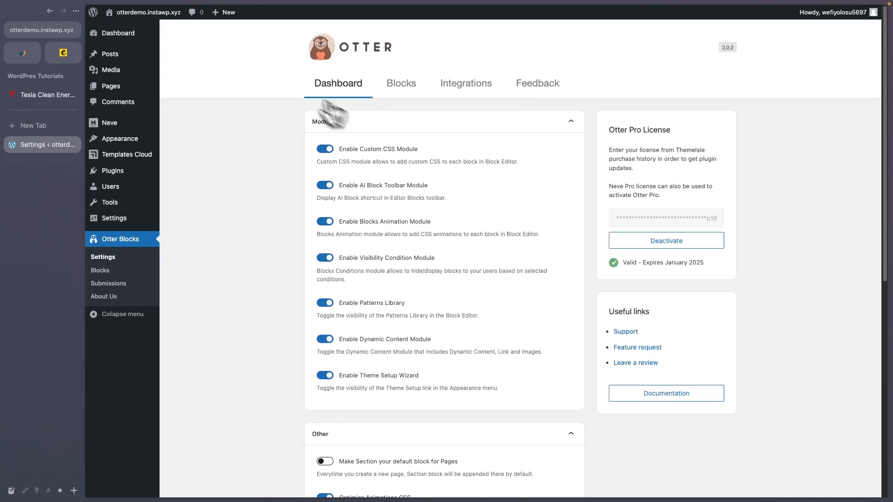
Step: Create a new page titled "Home" and enable Disable Title in its Neve options
mouse_move(224, 18)
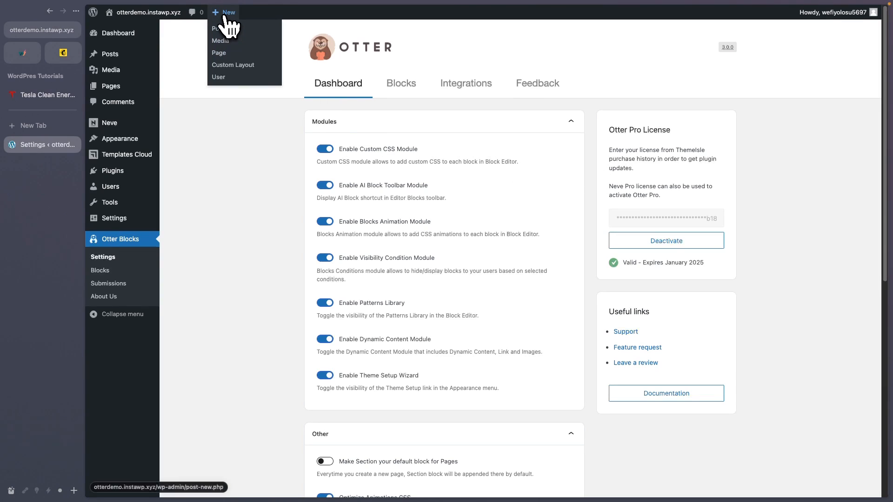
left_click(218, 54)
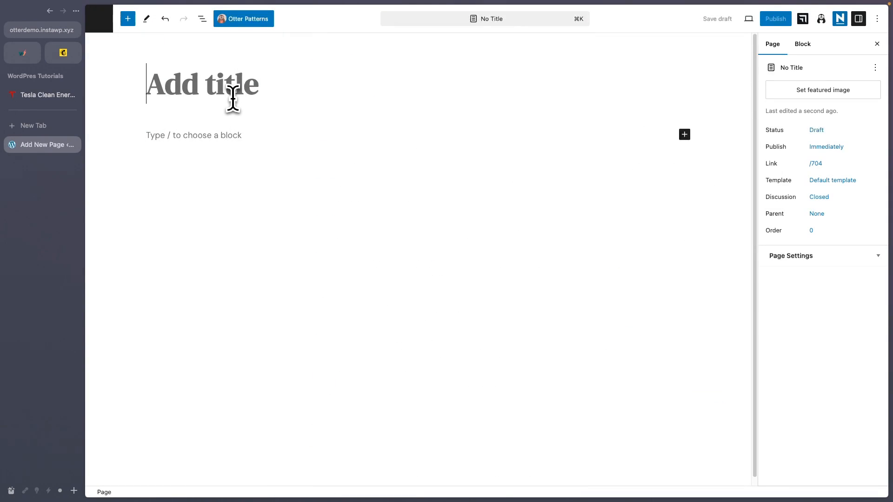
type("Home")
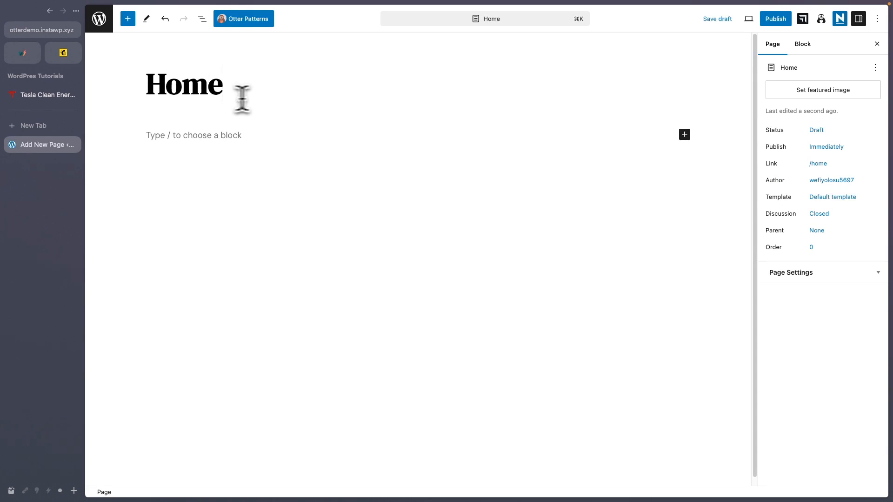
left_click(838, 22)
left_click(774, 361)
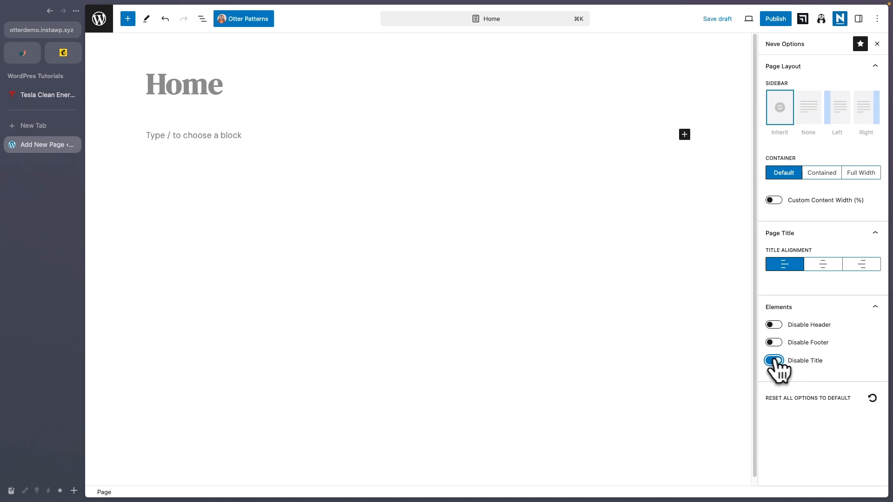
Step: Add an Otter Section block with the Full single-column layout to the Home page
left_click(237, 136)
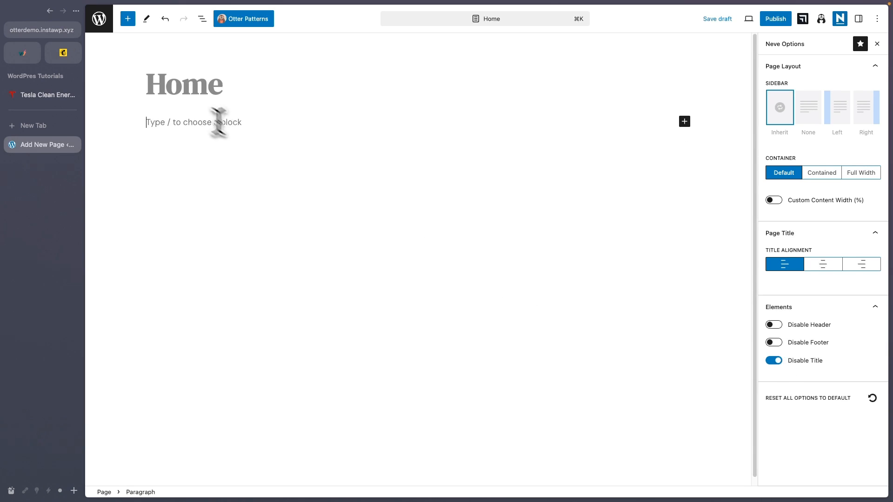
left_click(127, 19)
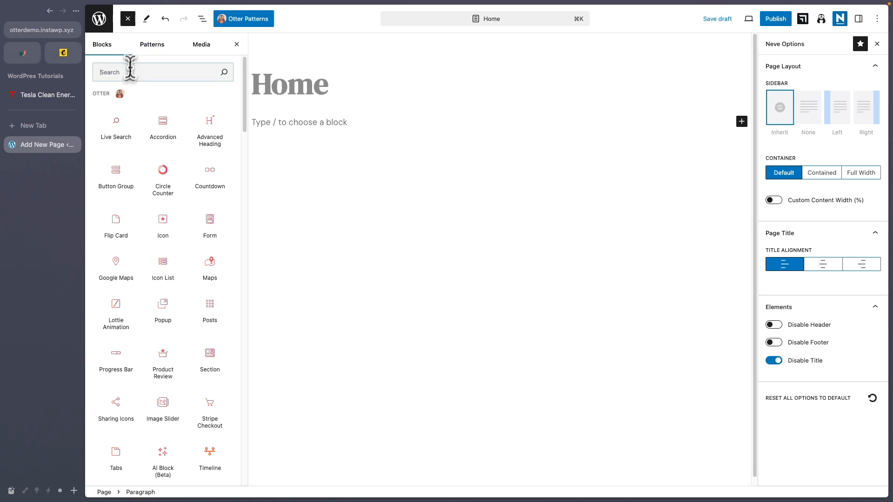
left_click(129, 73)
type("s")
left_click(125, 110)
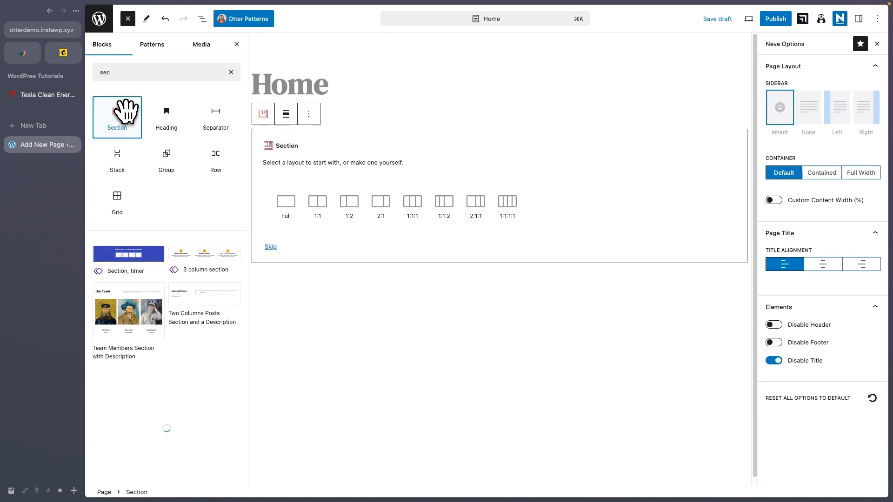
left_click(289, 204)
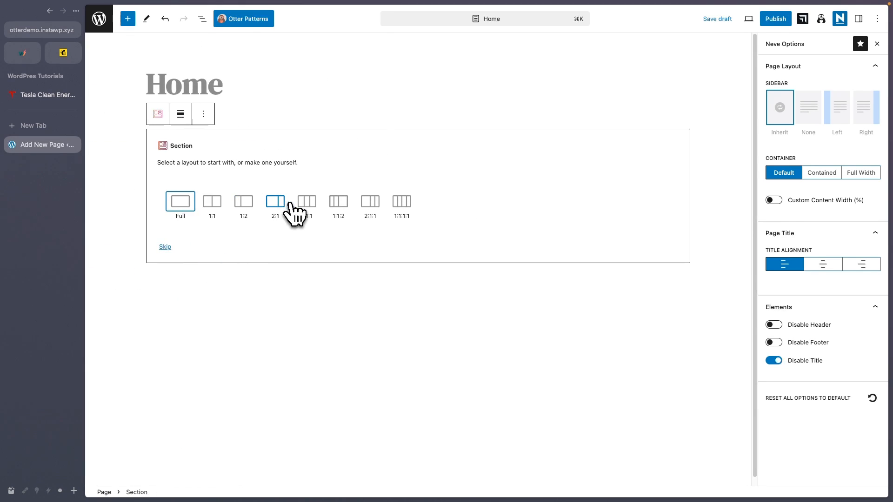
left_click(186, 207)
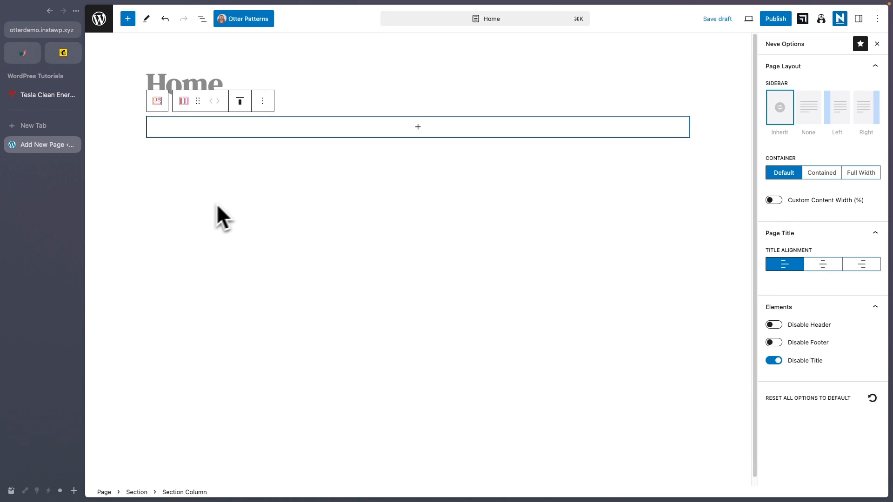
Step: Select the parent Section block and set its alignment to Full width
left_click(203, 20)
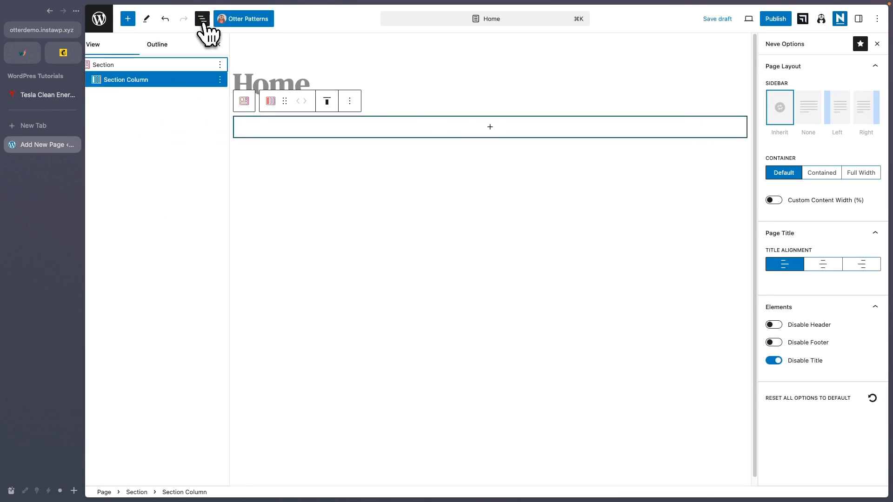
left_click(180, 65)
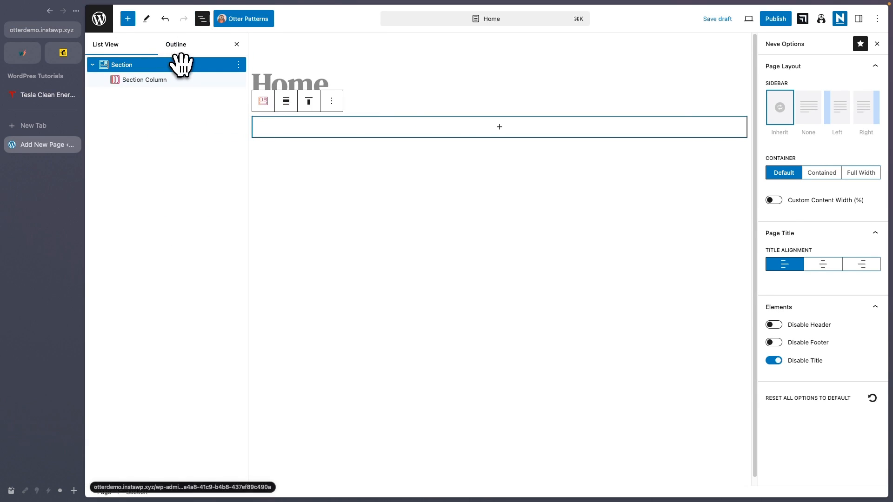
left_click(287, 104)
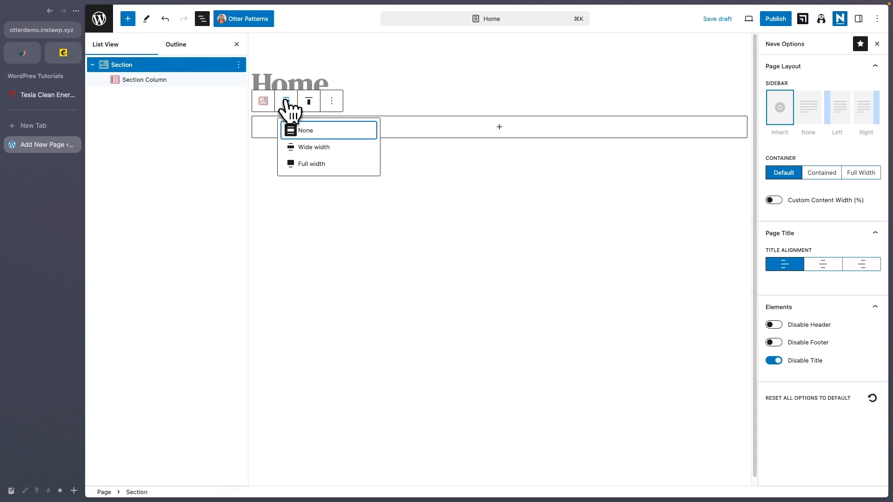
left_click(305, 161)
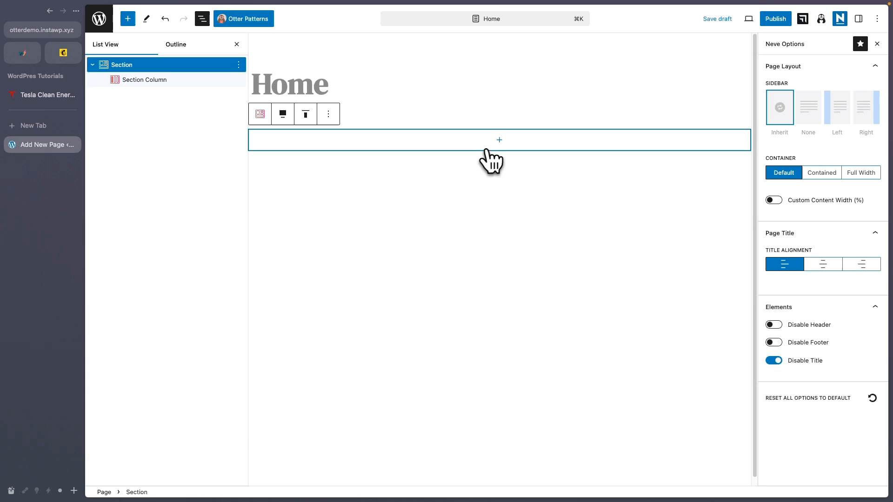
Step: Add an Advanced Heading inside the section, using the "Model 3" text copied from the Tesla homepage
left_click(500, 141)
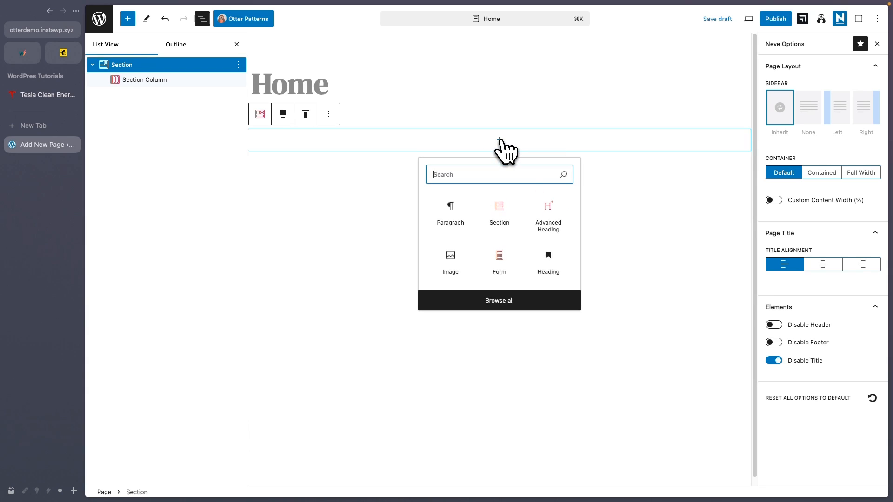
left_click(549, 218)
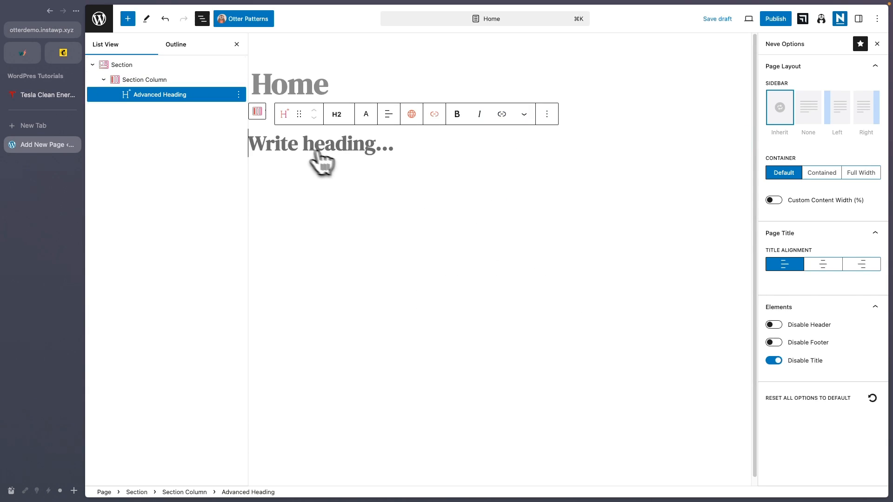
left_click(49, 96)
left_click_drag(486, 78, 438, 78)
key("super+c")
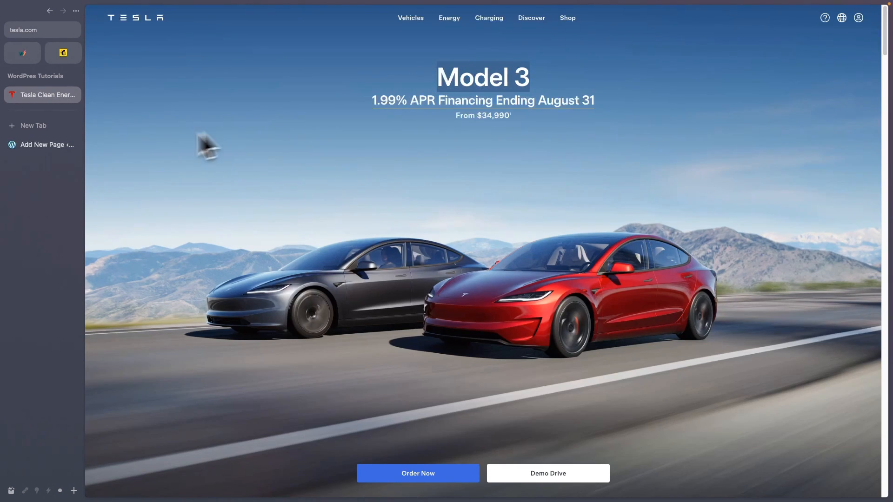
left_click(63, 145)
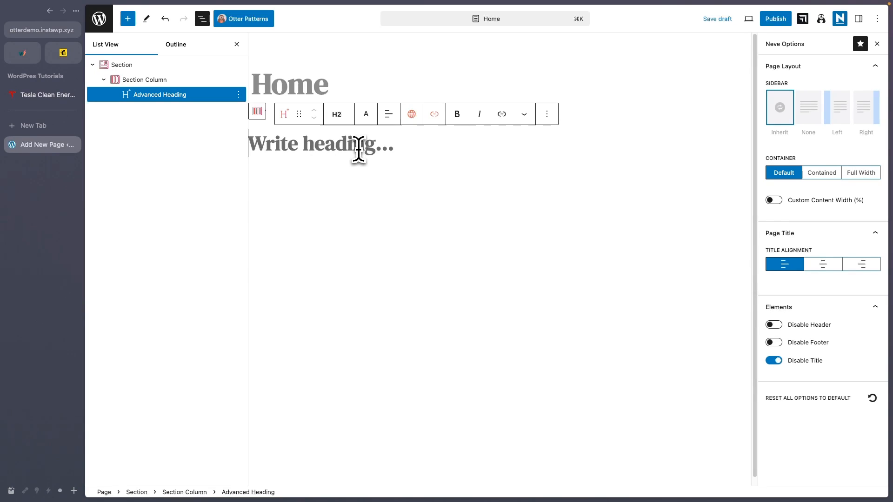
key("super+v")
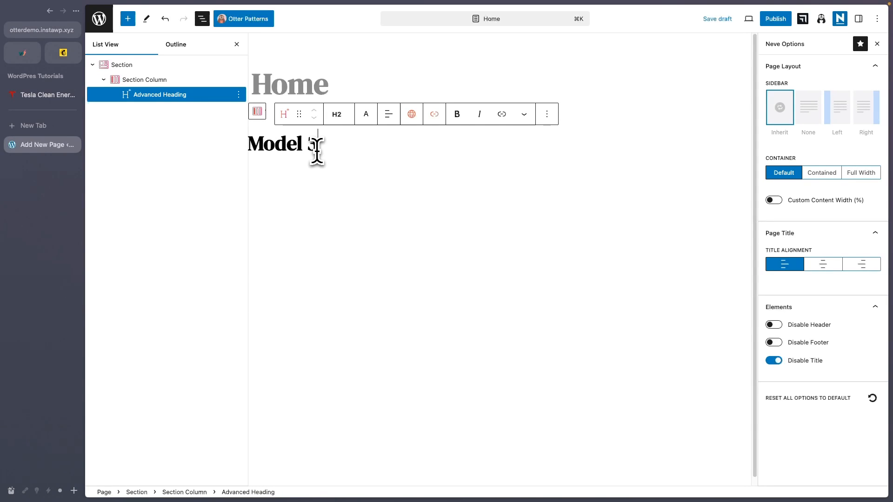
Step: Centre the "Model 3" heading, change its level to H1, and show the block's settings
left_click(389, 114)
left_click(421, 160)
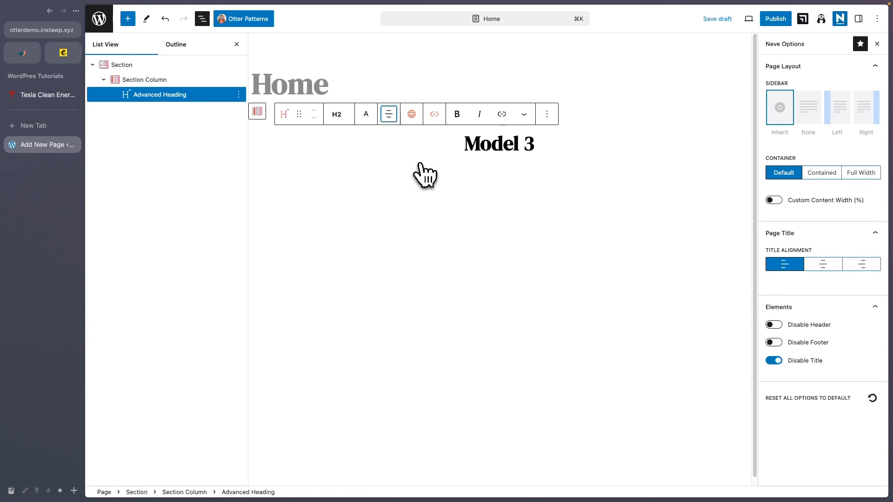
left_click(338, 116)
left_click(357, 145)
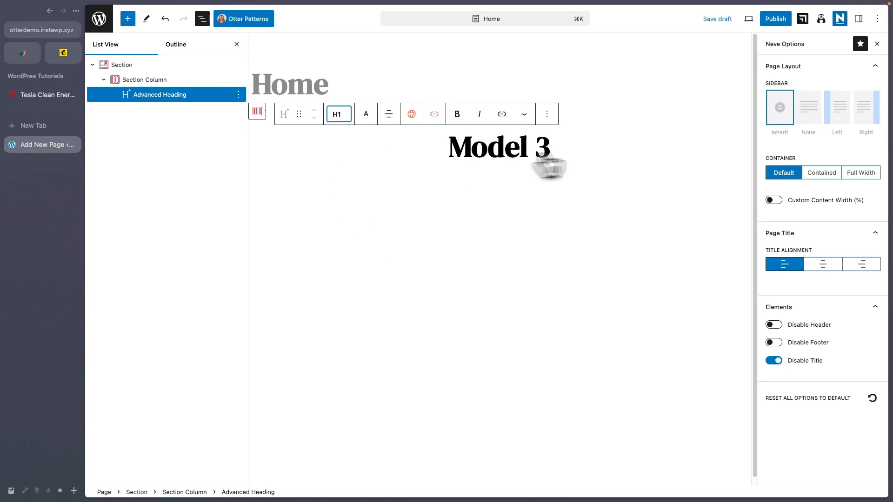
left_click(860, 19)
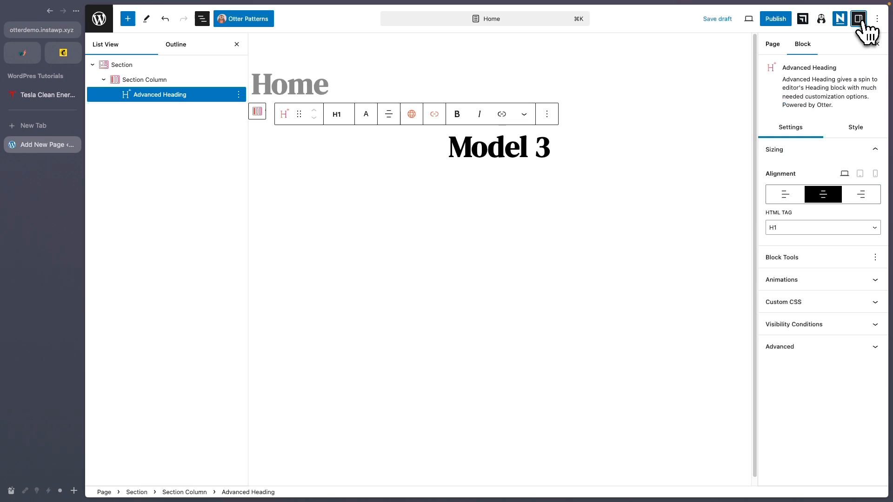
Step: Add two centred paragraphs below the heading: "1.99% APR Financing Ending August 31" and "From $34,990¹", both taken from the Tesla homepage
key("ctrl+Tab")
key("ctrl+Tab")
type("1.99% APR Financing Ending August 31")
key("ctrl+Tab")
key("ctrl+Tab")
type("From $34,990")
left_click(334, 186)
left_click(358, 227)
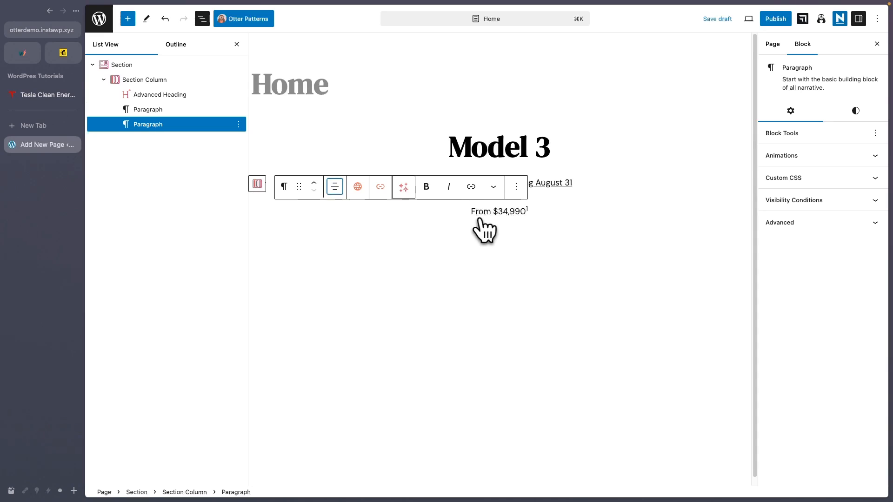
Step: Group the "Model 3" heading and both paragraphs into a Stack and justify its items to the center
left_click(166, 106, "shift")
left_click(170, 95, "shift")
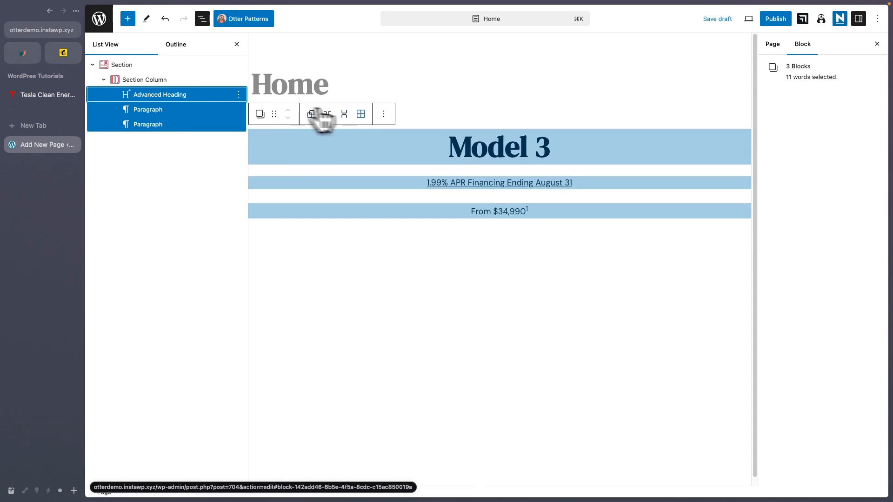
left_click(348, 119)
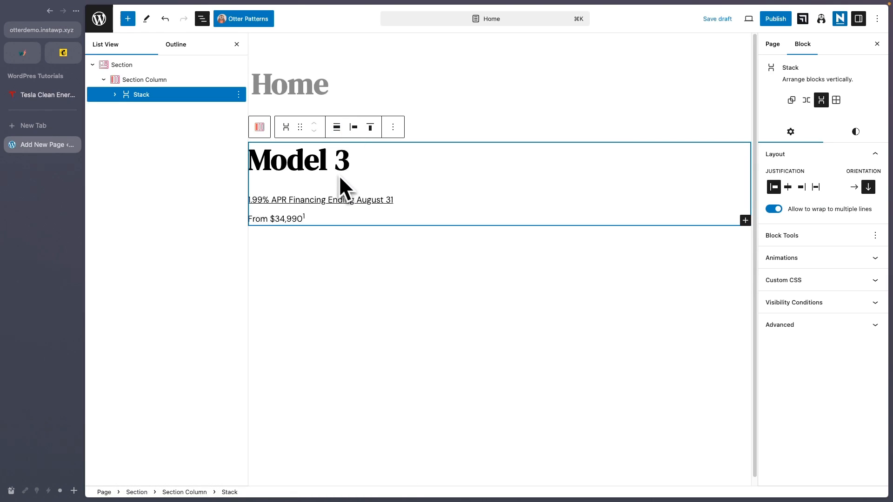
left_click(353, 129)
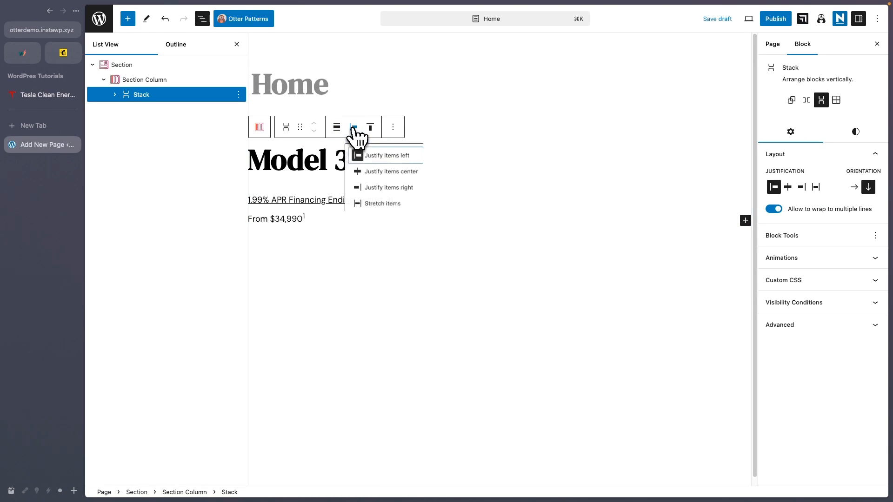
left_click(371, 176)
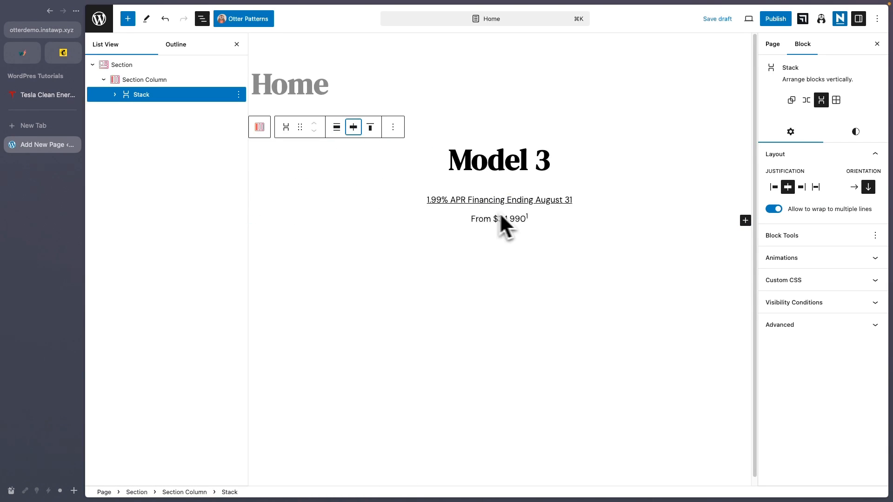
Step: Set the "Model 3" heading's bottom margin to 0 px
left_click(545, 161)
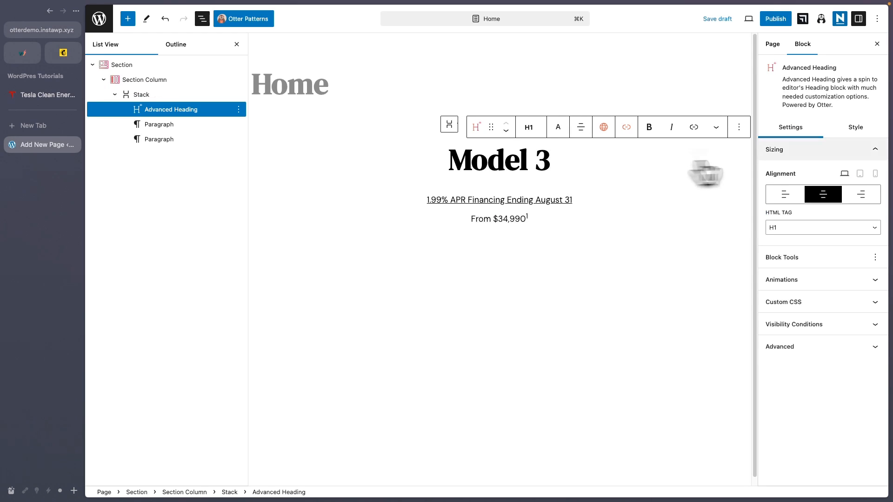
left_click(857, 129)
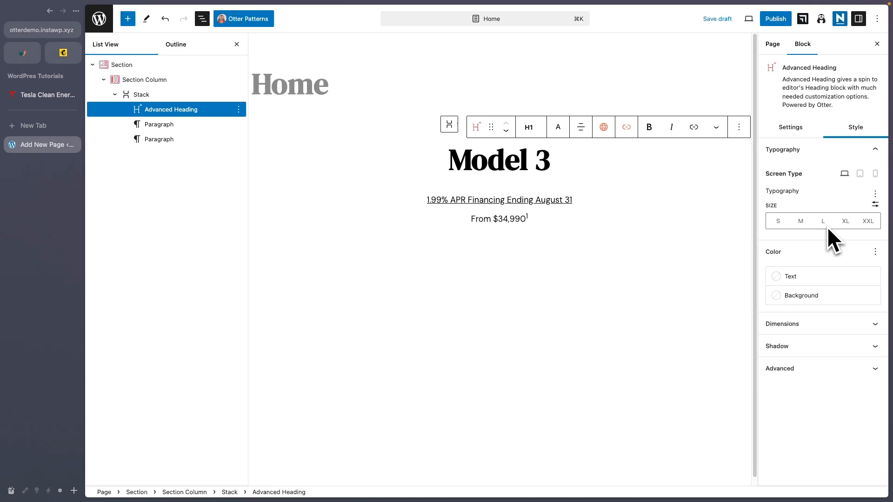
left_click(832, 322)
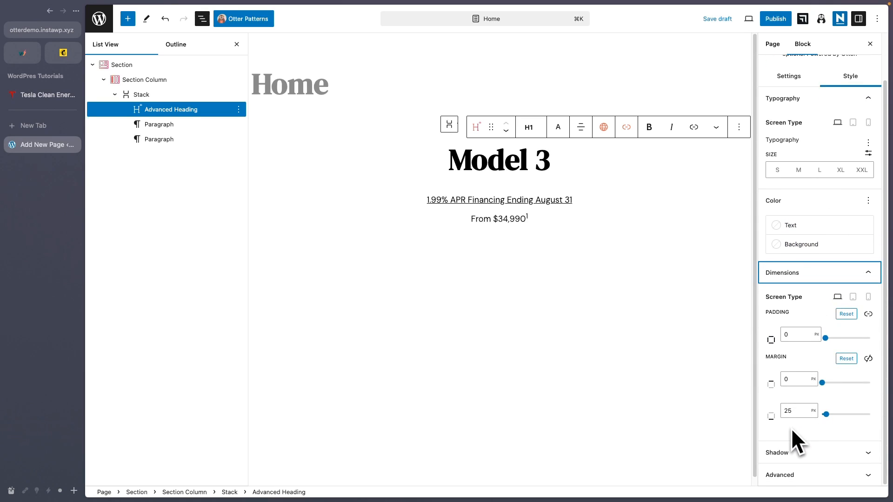
left_click_drag(826, 415, 821, 415)
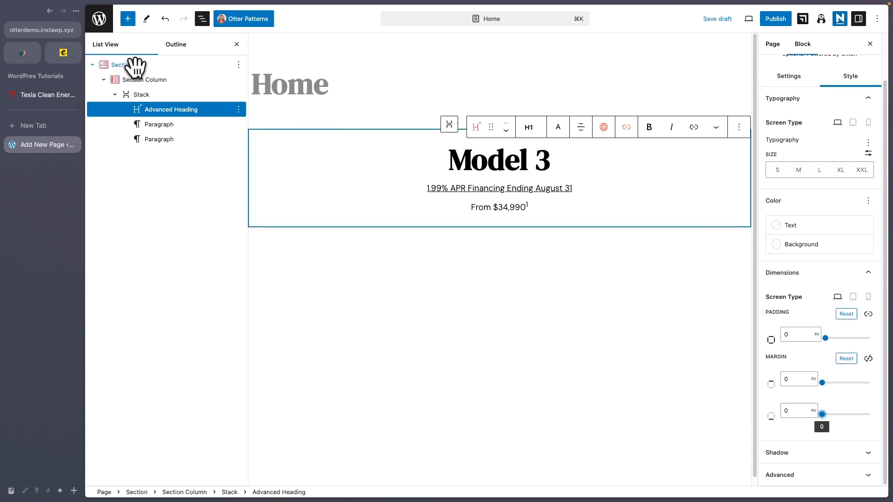
Step: Give the parent Section a background image from the media library, using Tesla-Model-3-Desktop-3-scaled.jpg
left_click(132, 65)
left_click(858, 128)
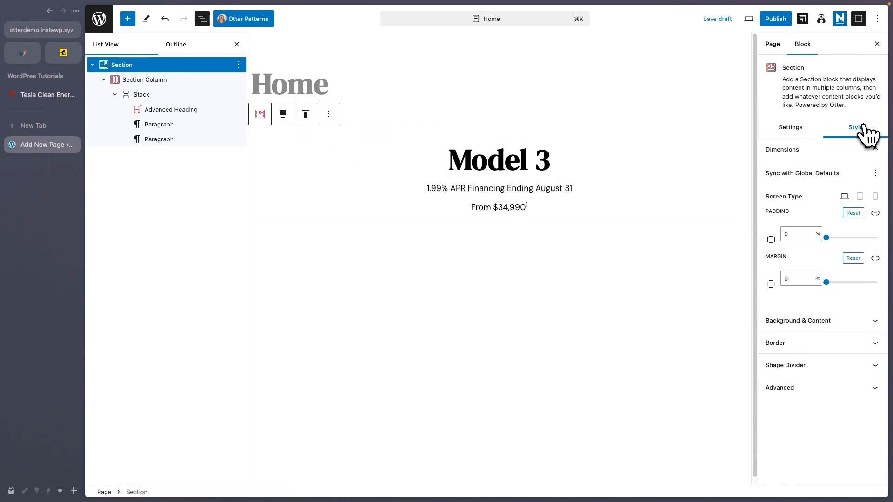
left_click(834, 317)
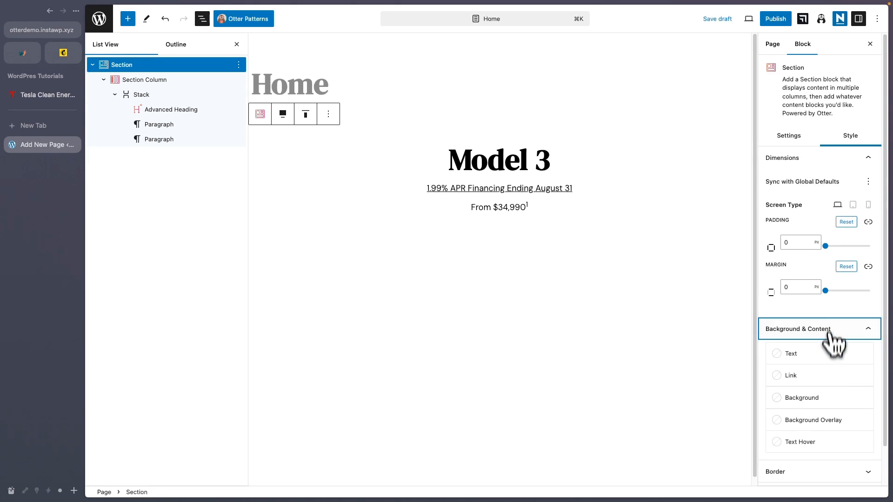
left_click(801, 401)
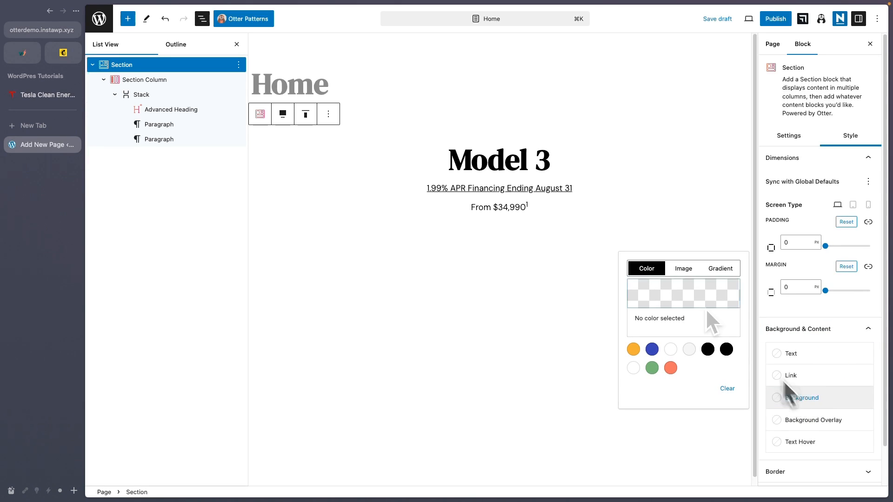
left_click(690, 268)
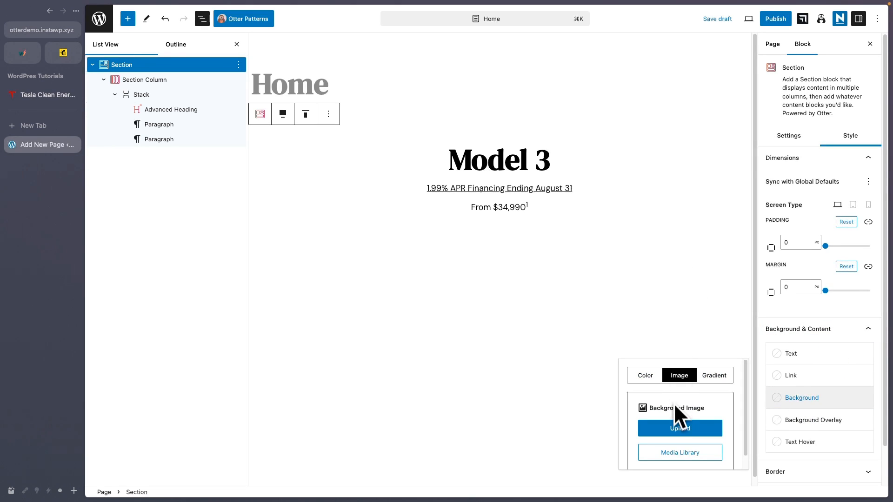
scroll(677, 416, "down", 1)
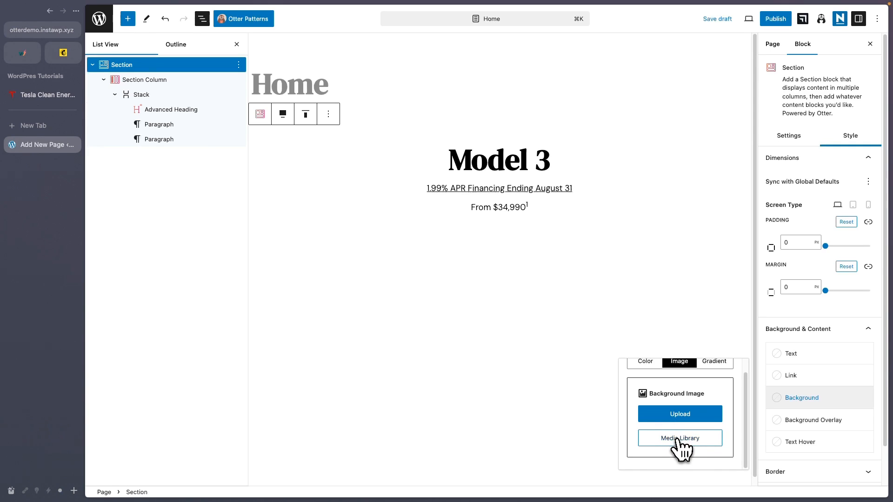
left_click(680, 440)
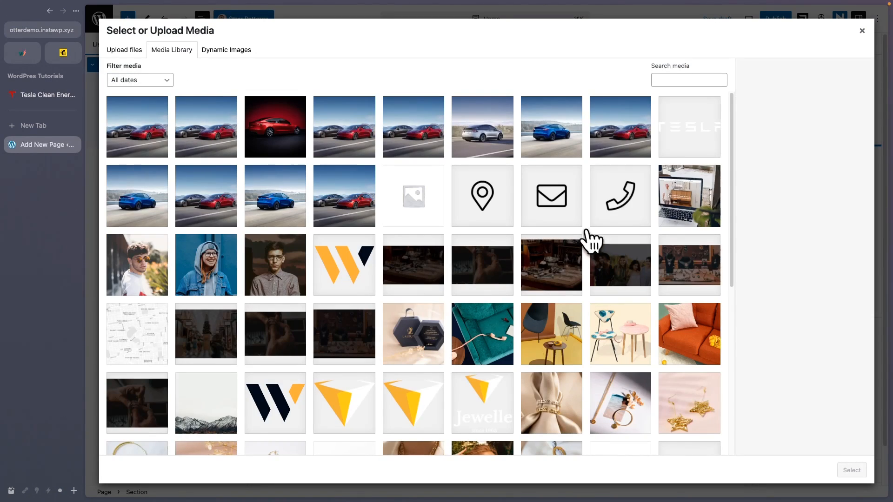
left_click(362, 152)
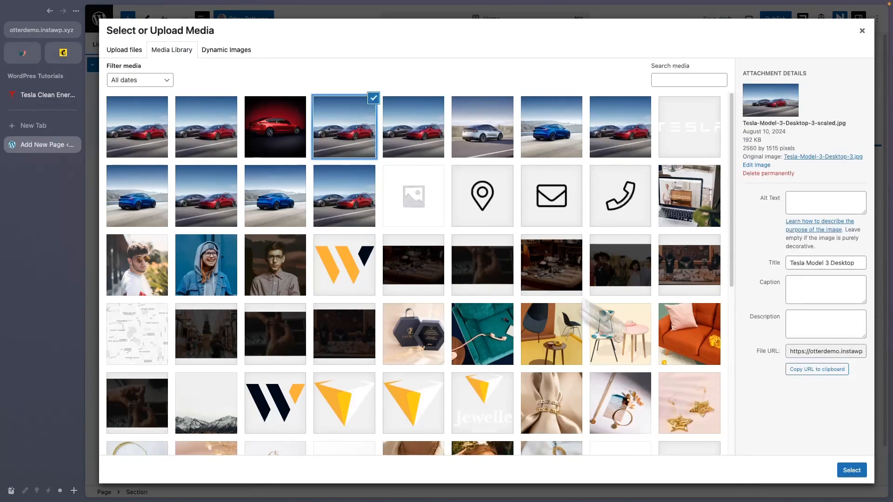
left_click(852, 471)
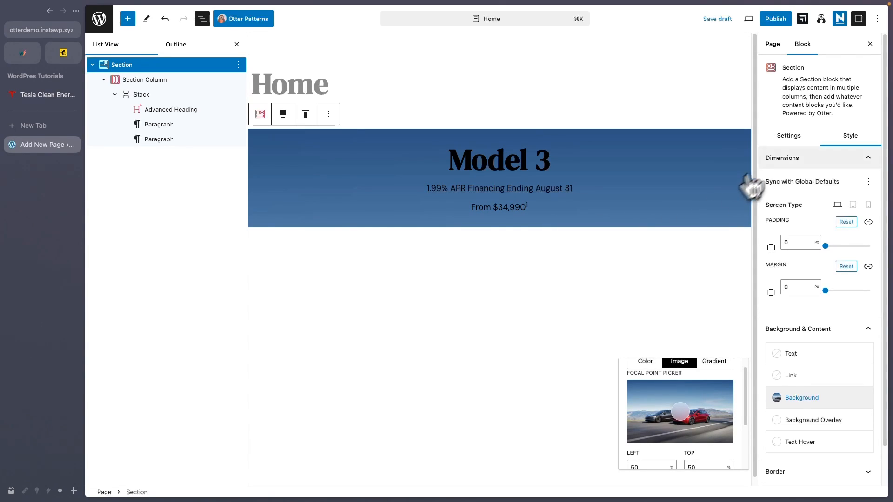
Step: Set the Section's minimum height to Custom with a custom height of 100 VH
left_click(789, 138)
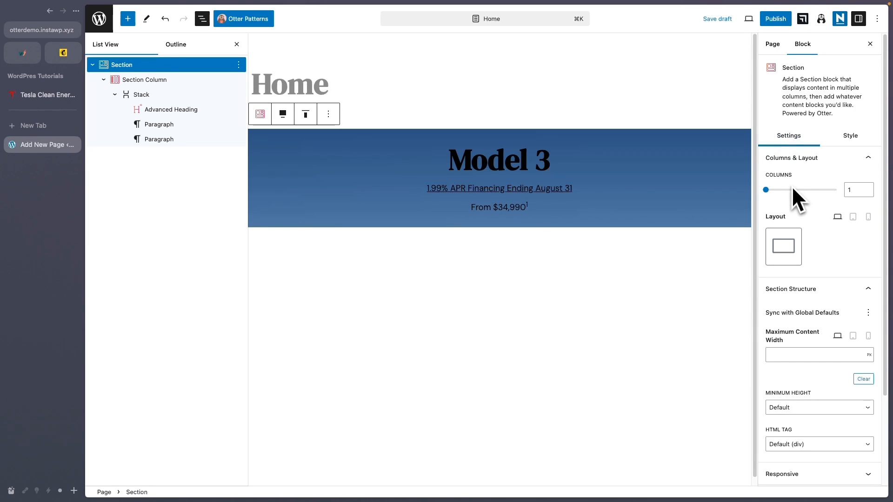
scroll(801, 302, "down", 5)
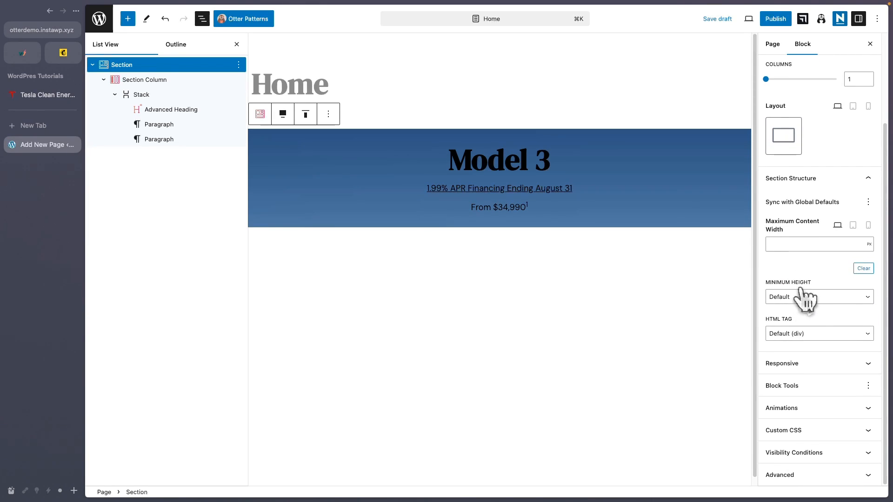
left_click(800, 289)
left_click(797, 314)
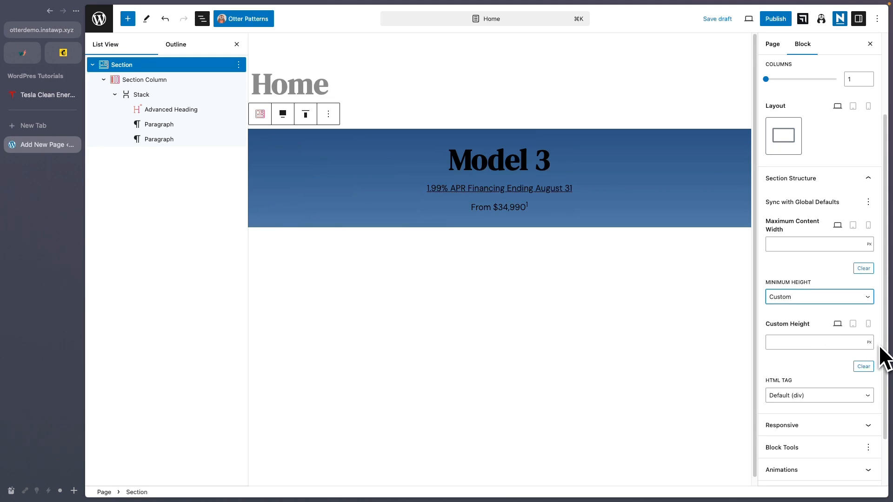
left_click(869, 342)
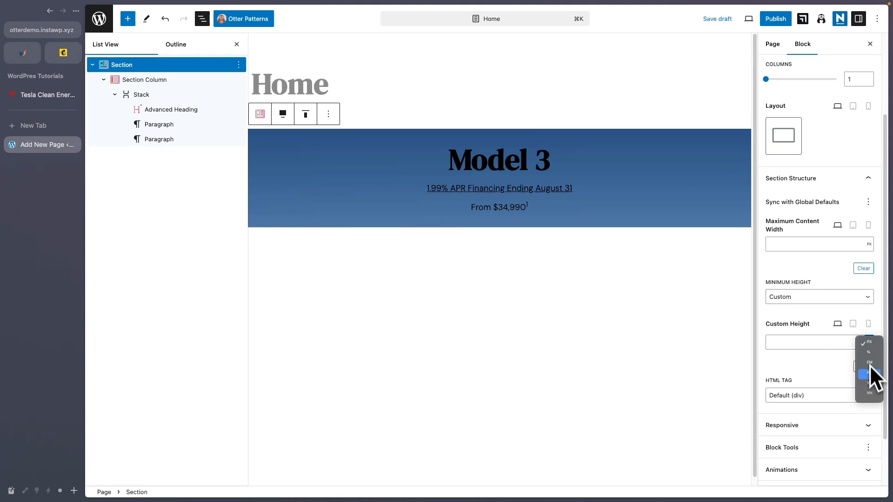
left_click(870, 395)
left_click(843, 344)
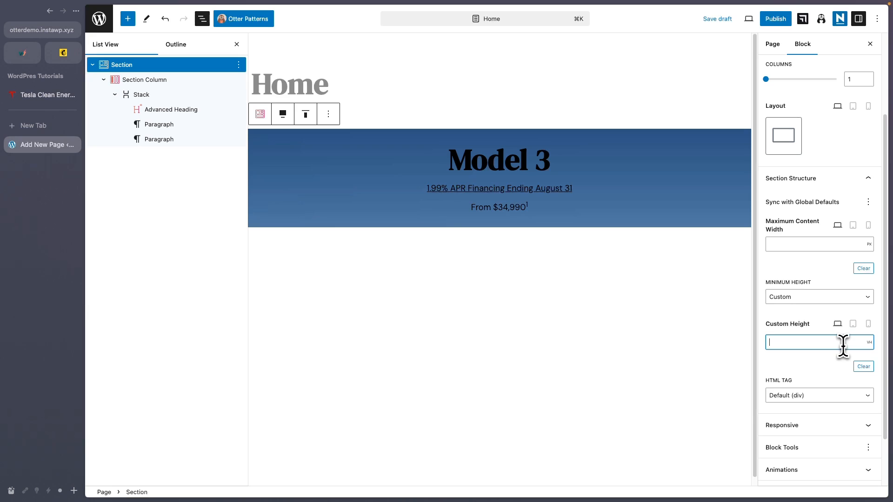
type("100")
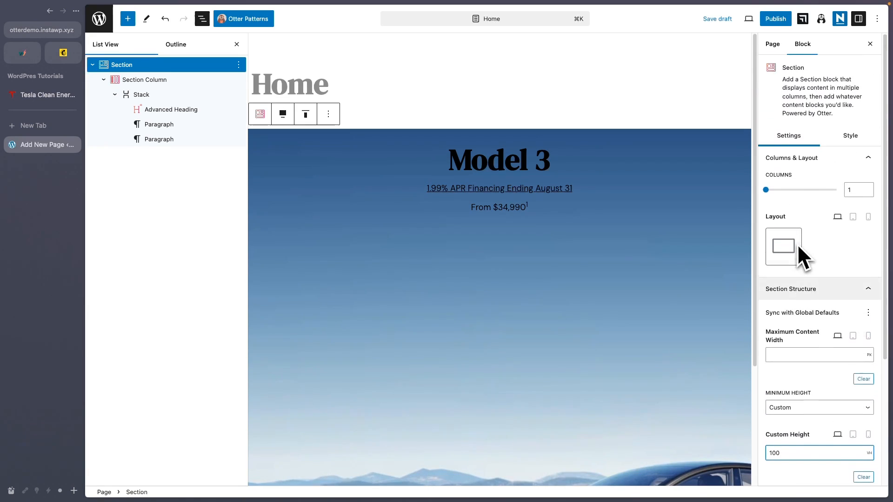
Step: Set the Section's background size to Cover and move the image's focal point to 30% left and 57% top
left_click(850, 137)
left_click(812, 399)
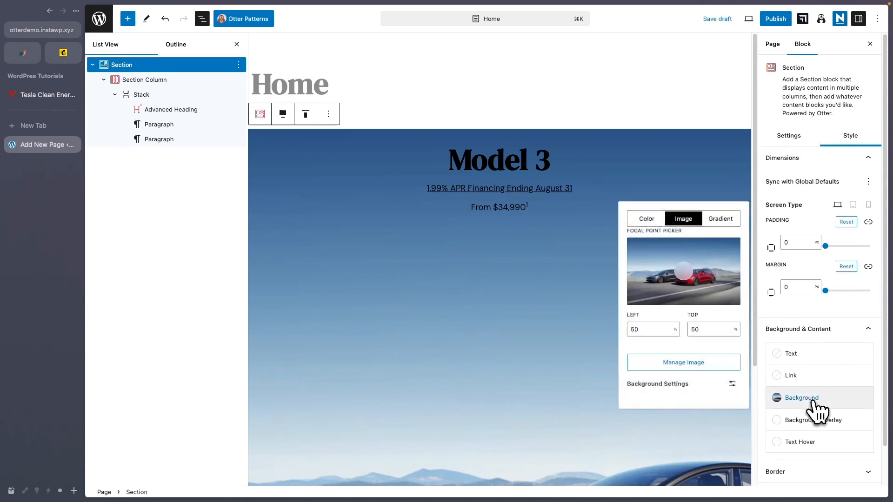
left_click(732, 384)
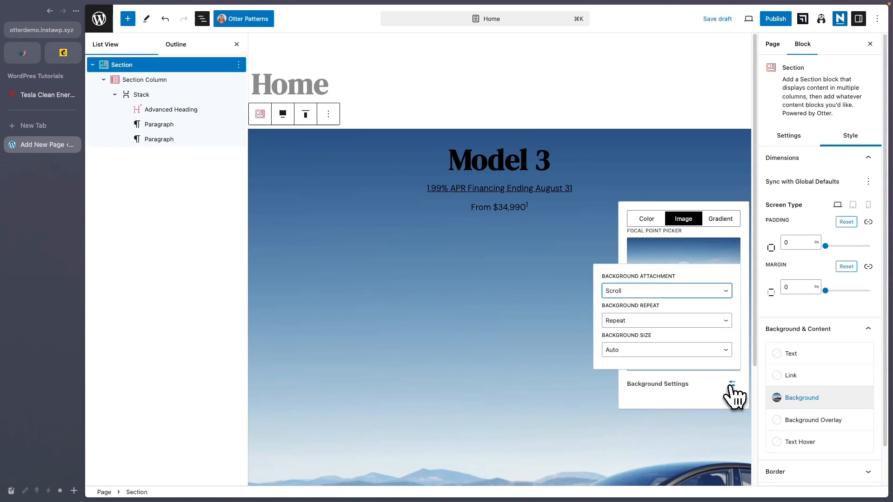
left_click(702, 352)
left_click(688, 366)
scroll(469, 301, "down", 1)
scroll(459, 297, "down", 1)
scroll(459, 297, "up", 1)
scroll(460, 297, "down", 1)
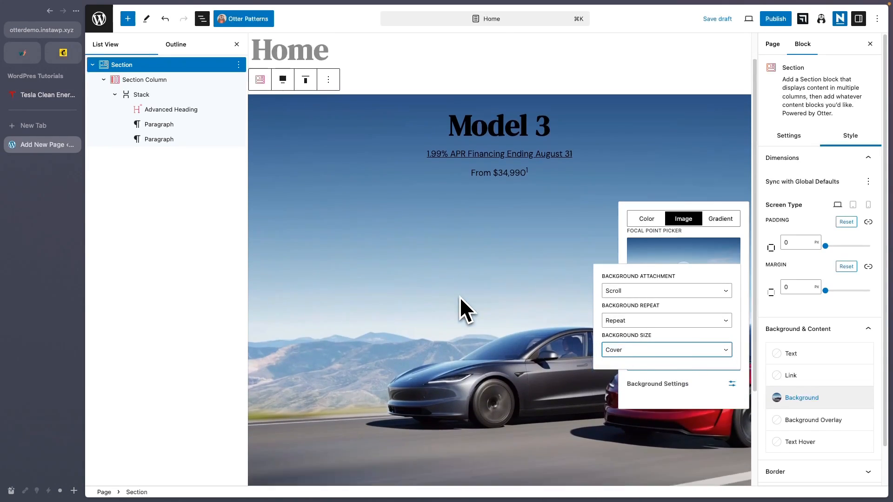
scroll(460, 297, "up", 1)
scroll(459, 297, "up", 1)
left_click(712, 384)
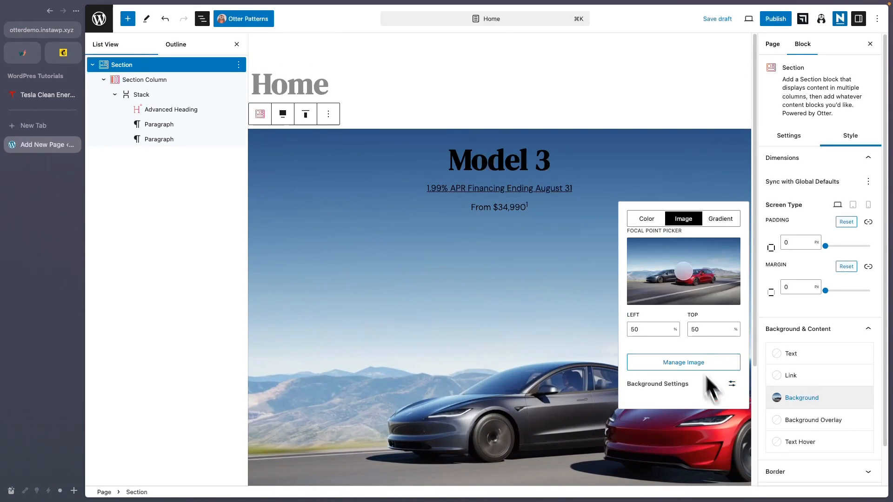
left_click_drag(681, 276, 660, 277)
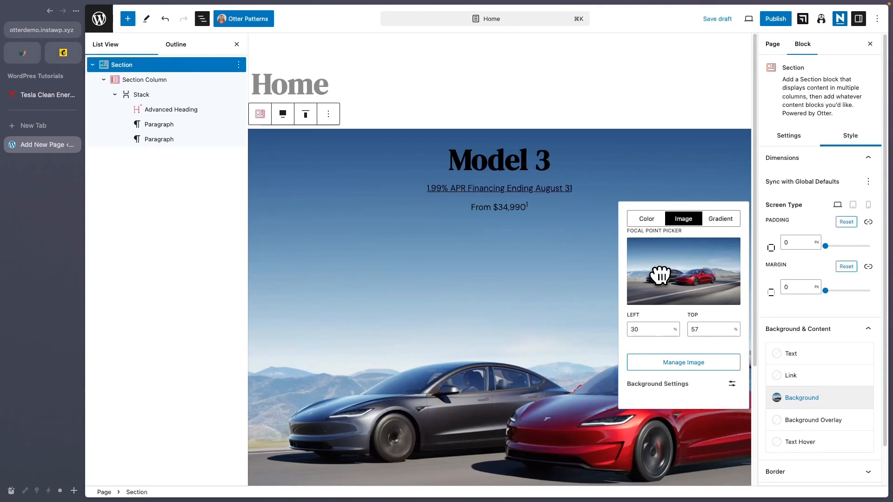
Step: Make the "Model 3" heading's text white with the Neve - Site Background color and set its font size to 56 px
left_click(516, 158)
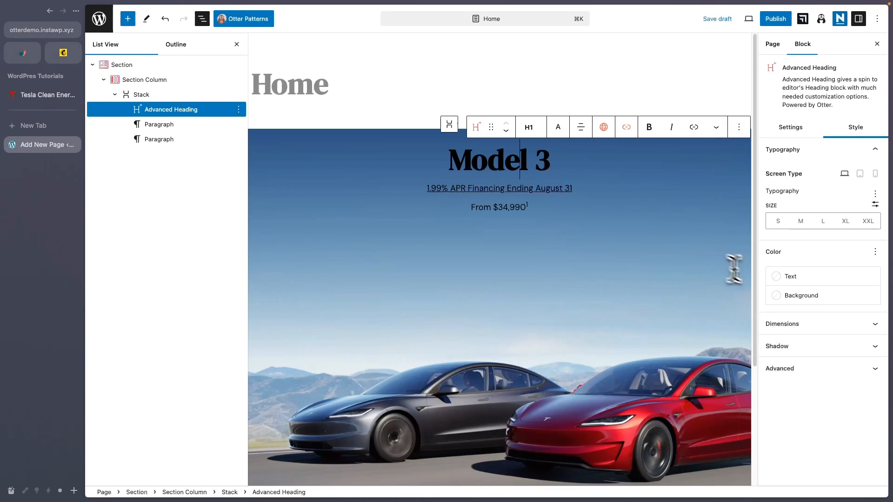
left_click(782, 277)
left_click(817, 385)
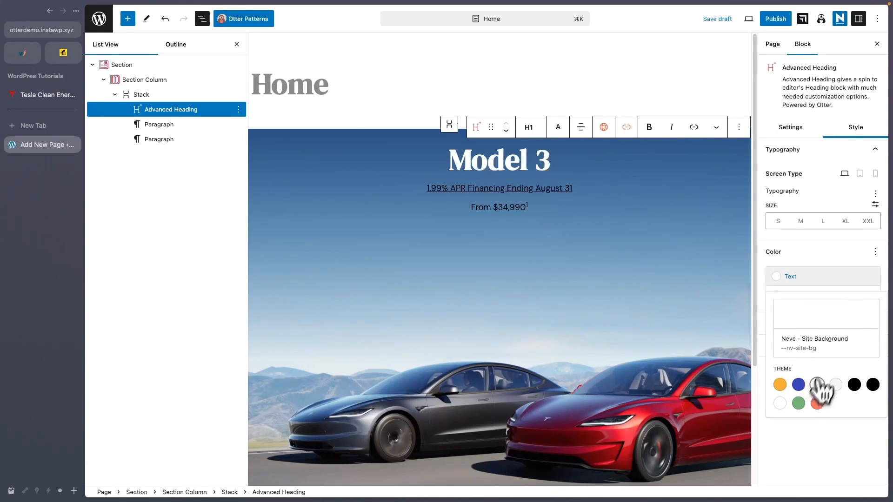
left_click(875, 204)
left_click(815, 224)
type("56")
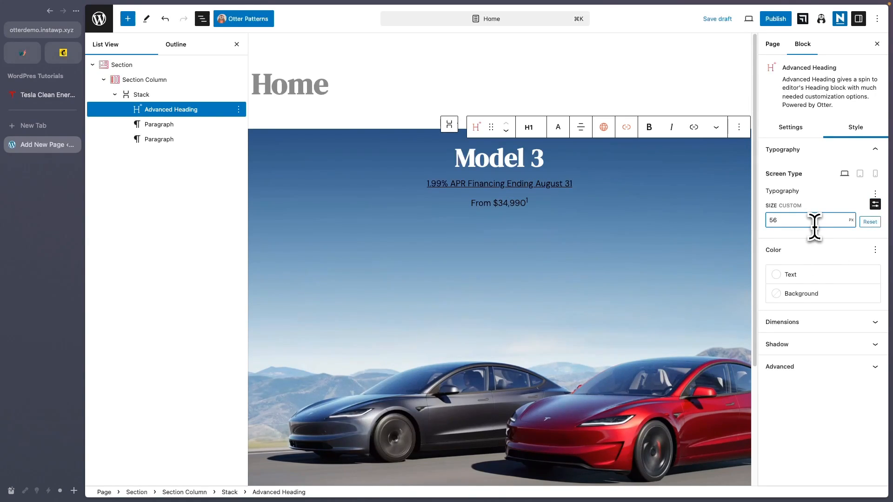
Step: Enable the Font Family, Variant and Spacing typography options for the "Model 3" heading
left_click(875, 204)
left_click(811, 246)
left_click(801, 326)
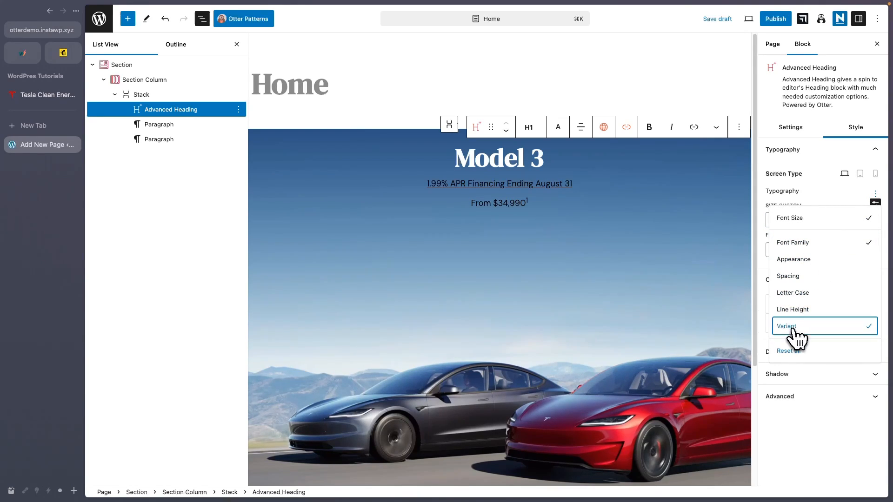
left_click(784, 276)
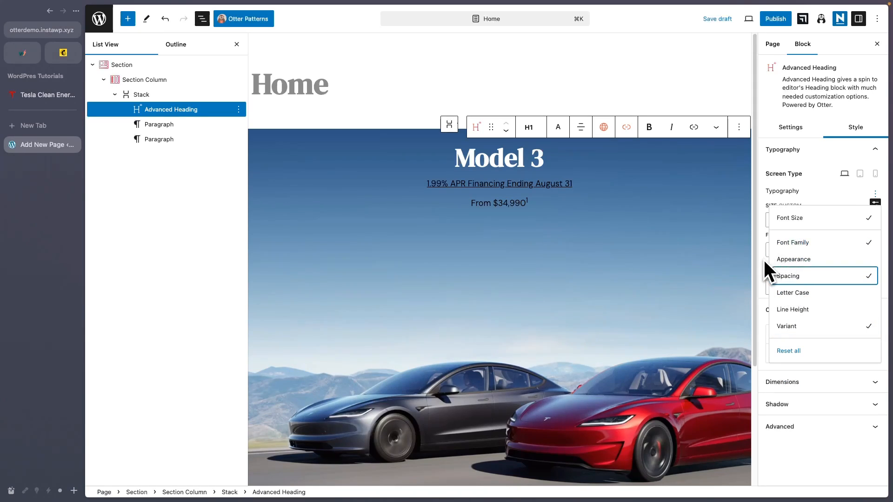
left_click(764, 260)
Step: Set the "Model 3" heading's font family to Inter, its variant to 700 and its letter spacing to -1 px
left_click(821, 250)
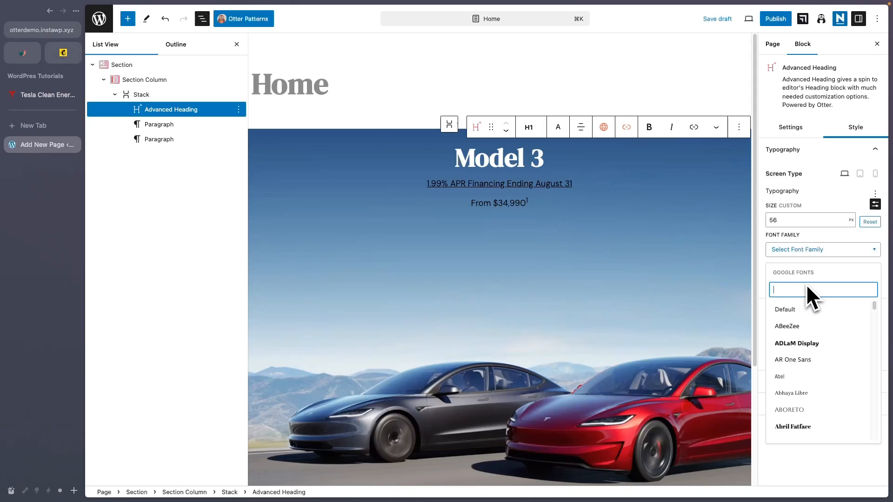
type("Inter")
left_click(796, 326)
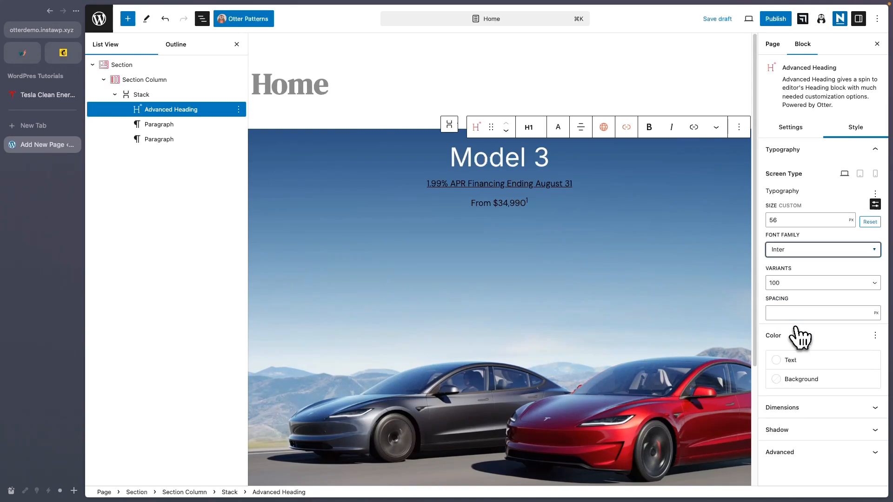
left_click(822, 285)
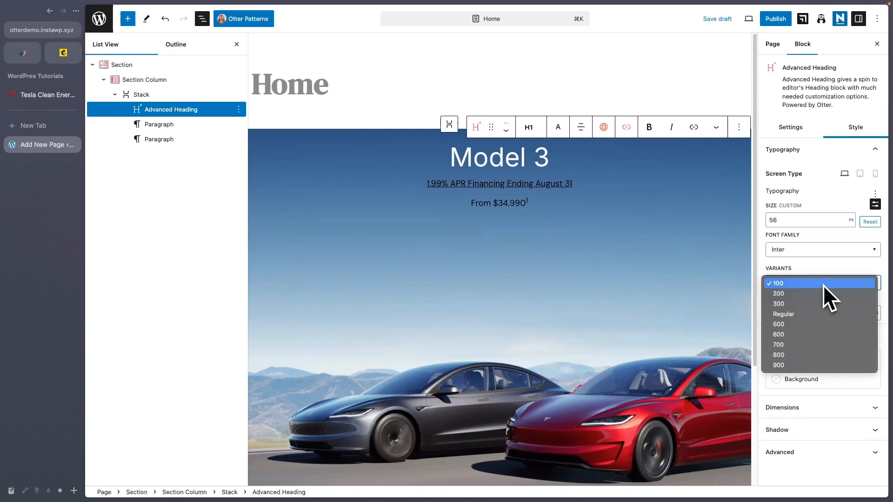
left_click(787, 345)
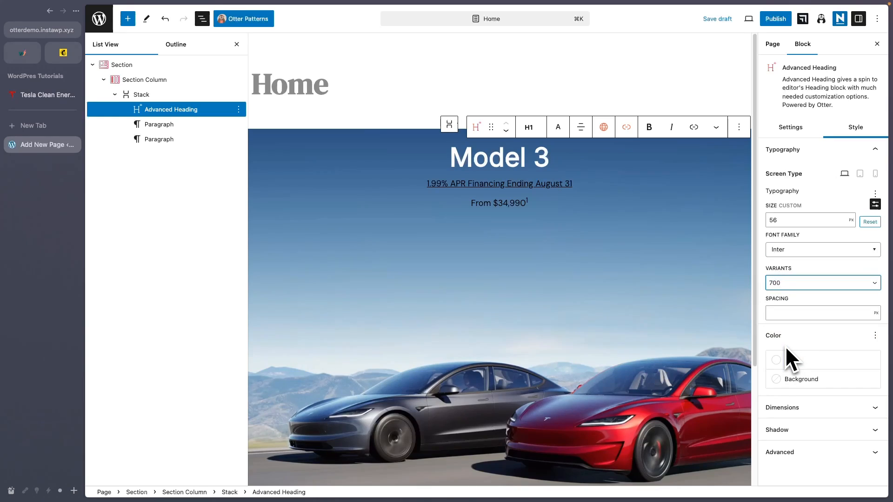
left_click(817, 313)
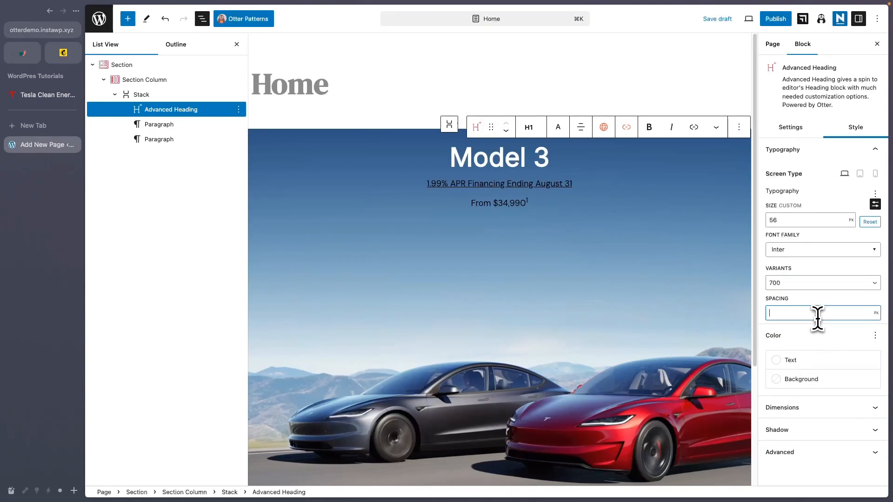
type("-1")
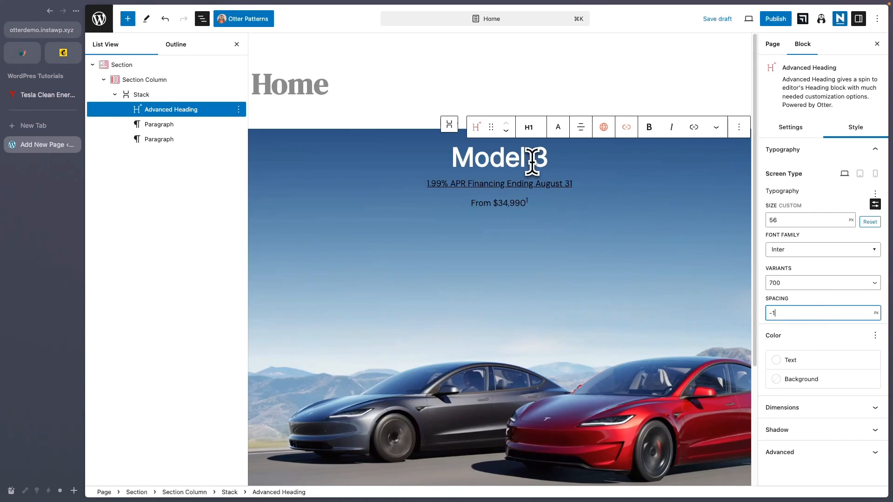
Step: Set the "1.99% APR Financing Ending August 31" paragraph's font size to 28 px and its appearance to Semi Bold
left_click(542, 185)
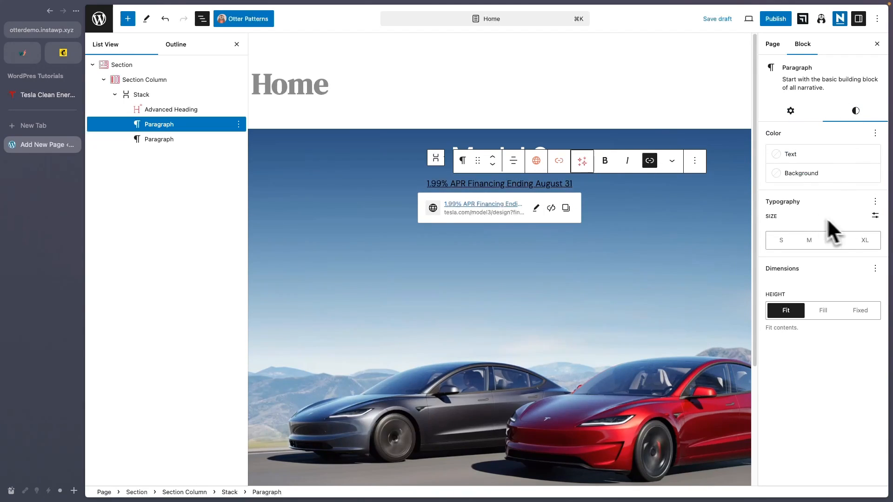
left_click(875, 216)
left_click(797, 238)
type("2")
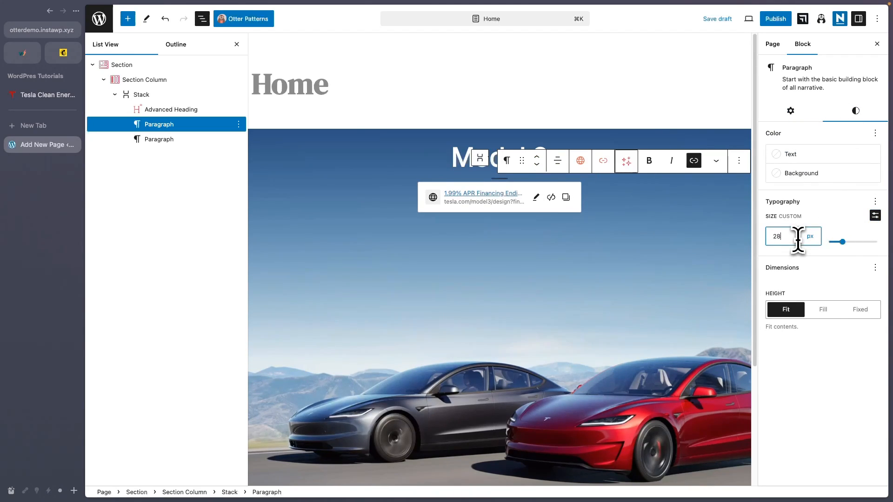
type("8")
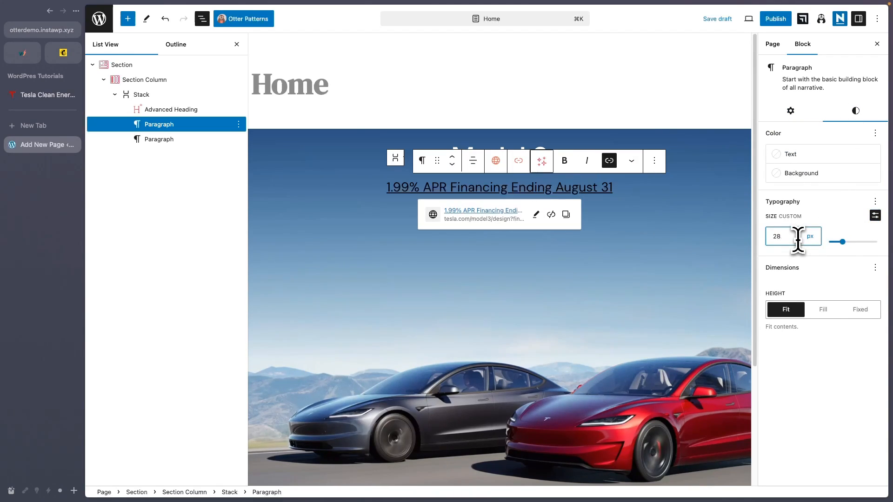
left_click(874, 203)
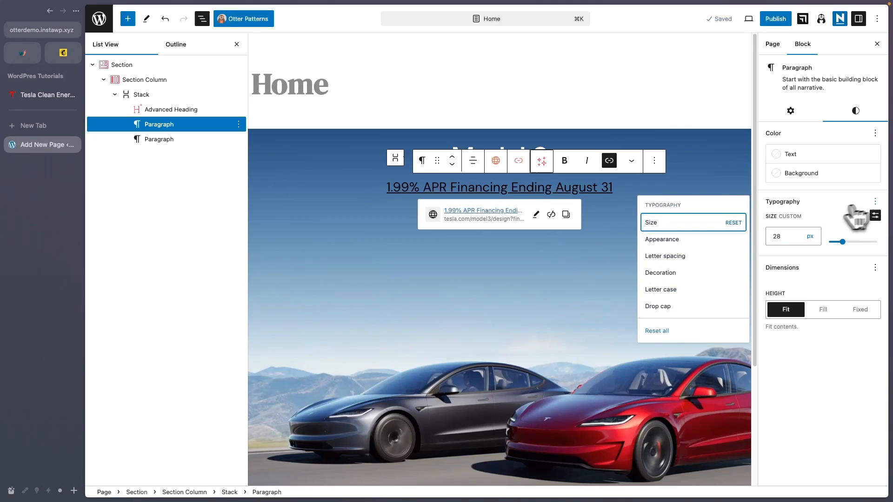
left_click(677, 244)
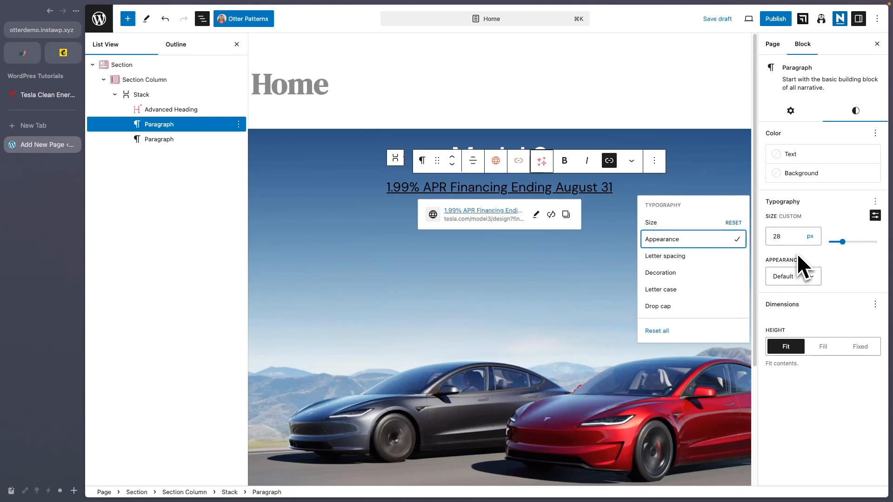
left_click(799, 279)
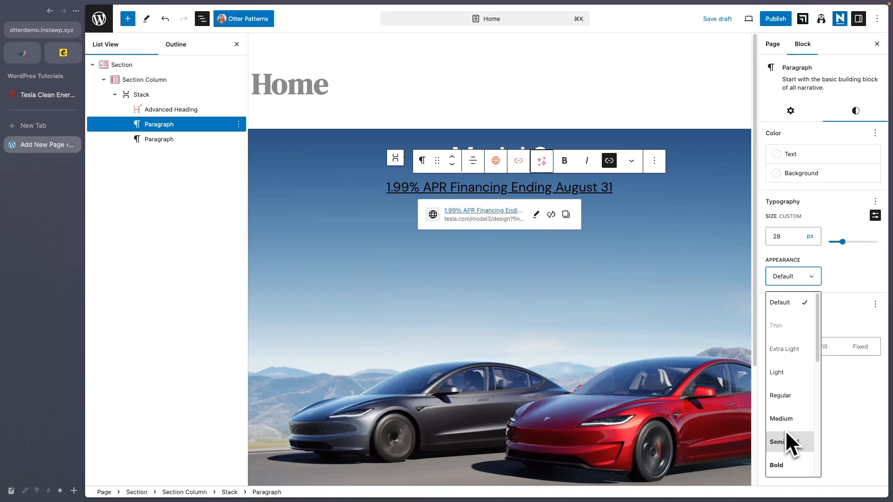
left_click(784, 442)
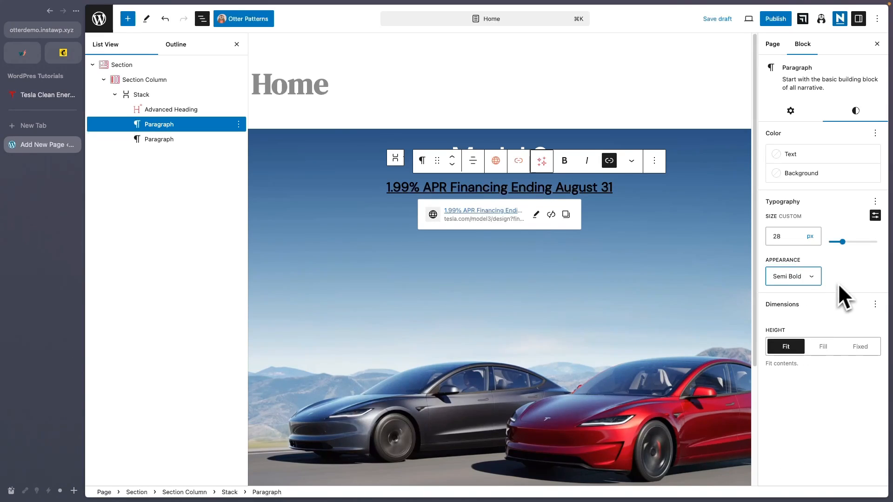
Step: Make the APR financing paragraph's text white with the Neve - Site Background color
left_click(798, 156)
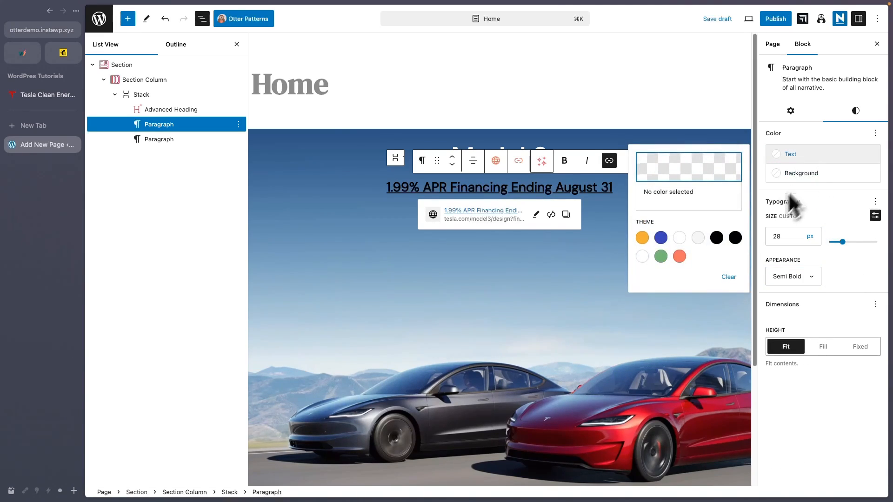
left_click(680, 238)
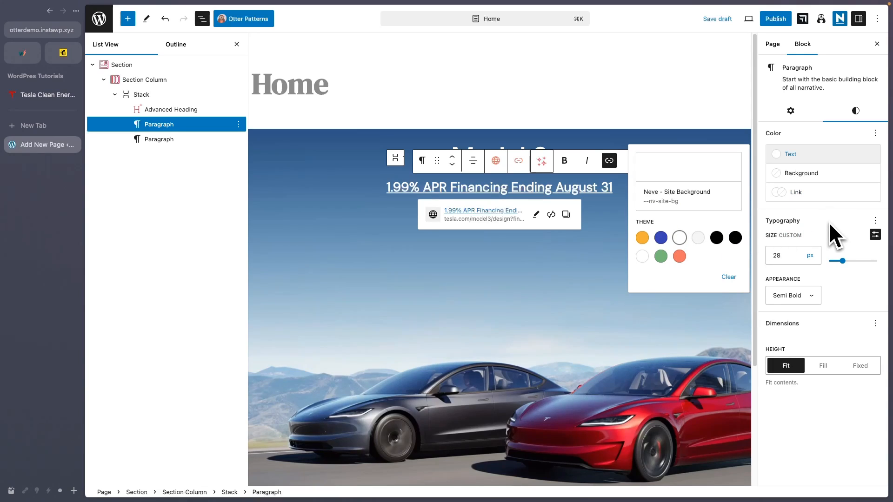
left_click(606, 233)
Step: Make the "From $34,990" paragraph's text white with the Neve - Site Background color
left_click(484, 210)
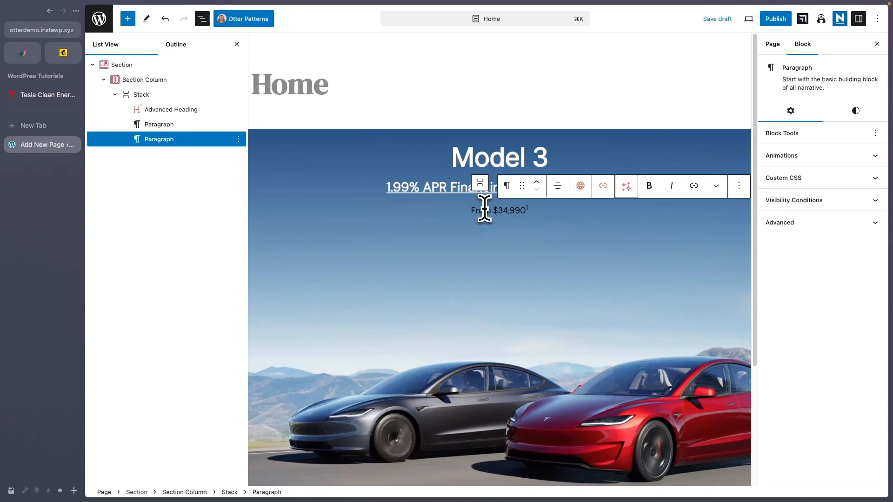
left_click(855, 111)
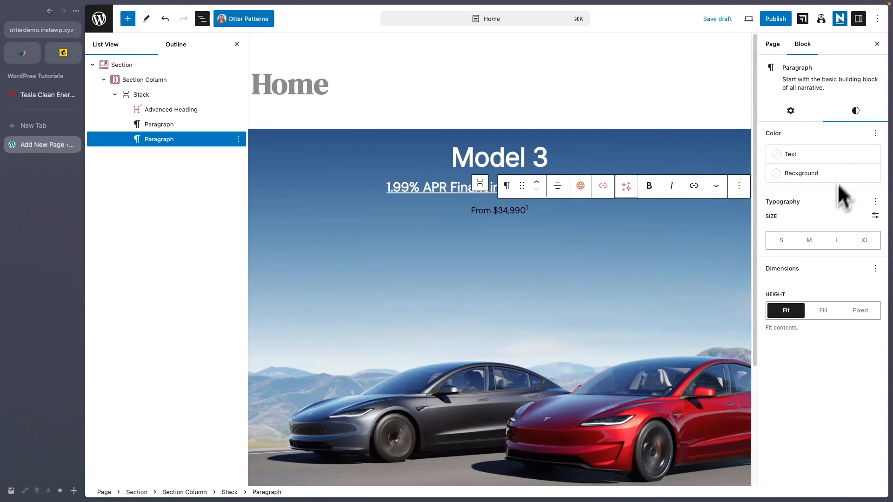
left_click(789, 157)
left_click(680, 237)
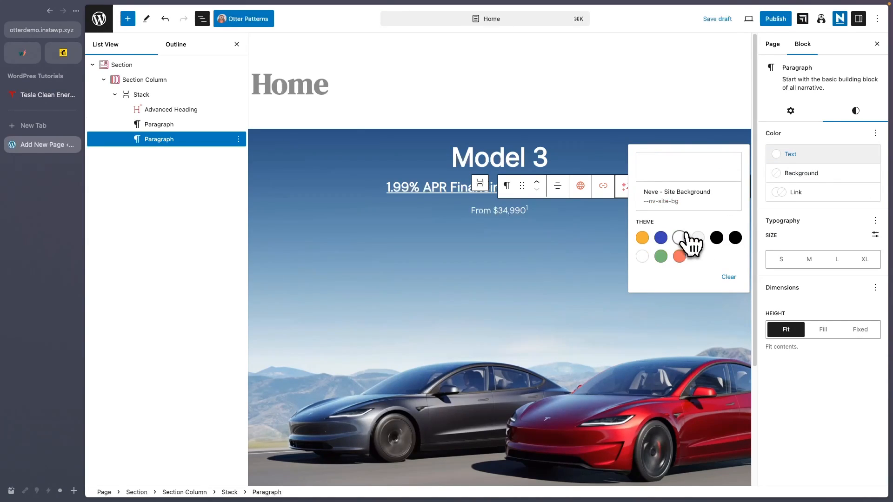
Step: Inspect the price line's font size on the Tesla site and set the "From $34,990" paragraph's size to 17 px
left_click(43, 95)
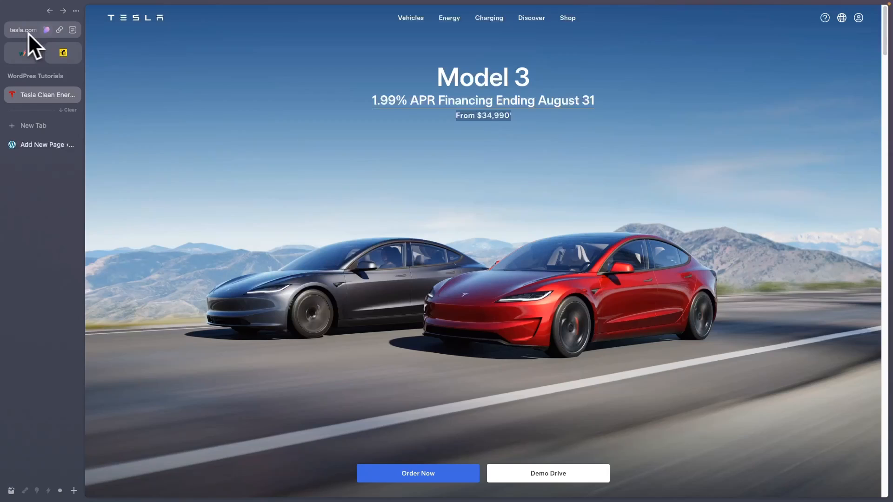
left_click(493, 116)
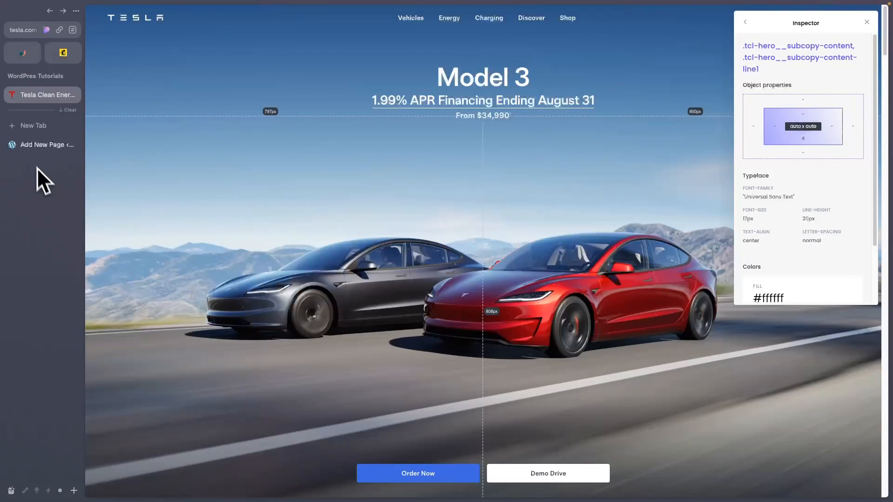
left_click(39, 145)
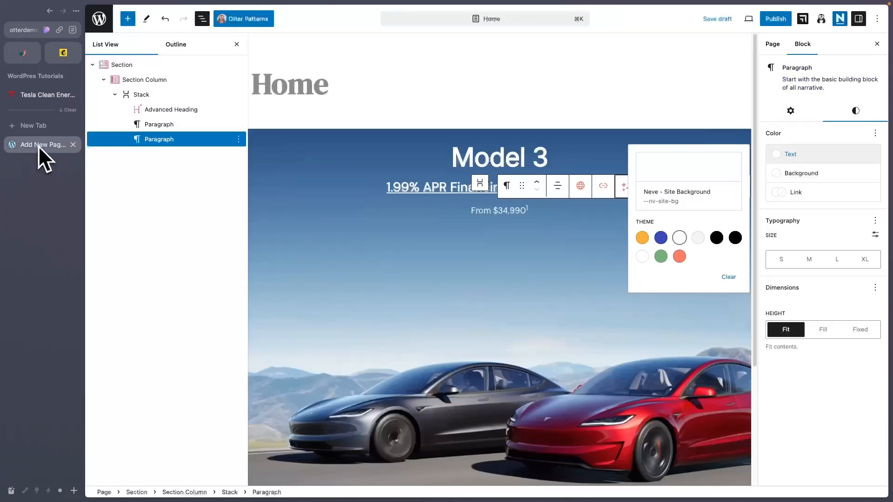
left_click(875, 235)
left_click(787, 255)
type("17")
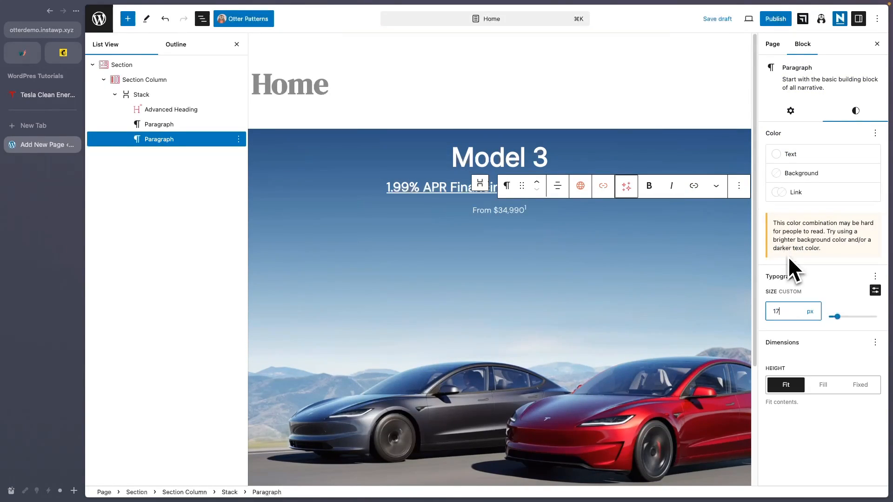
Step: Add a Spacer block after the price paragraph and move it above the Stack, directly inside the Section Column
left_click(458, 189)
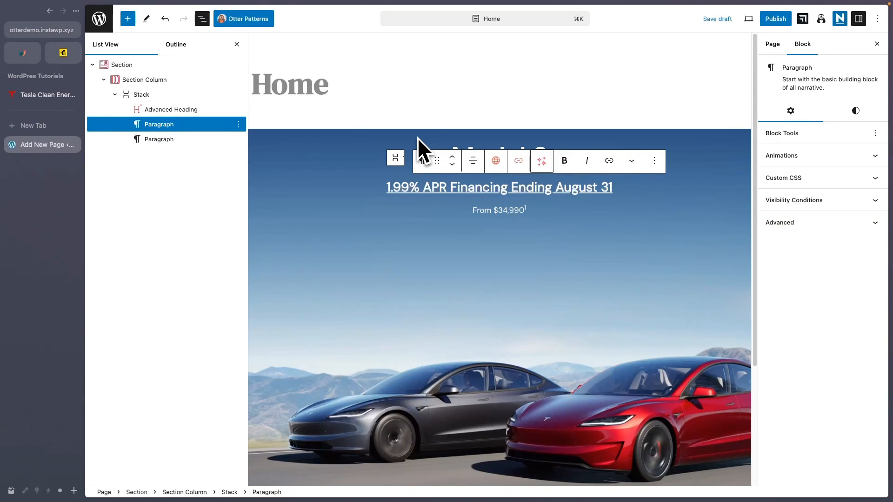
left_click(532, 211)
key("Return")
type("/spa")
key("Return")
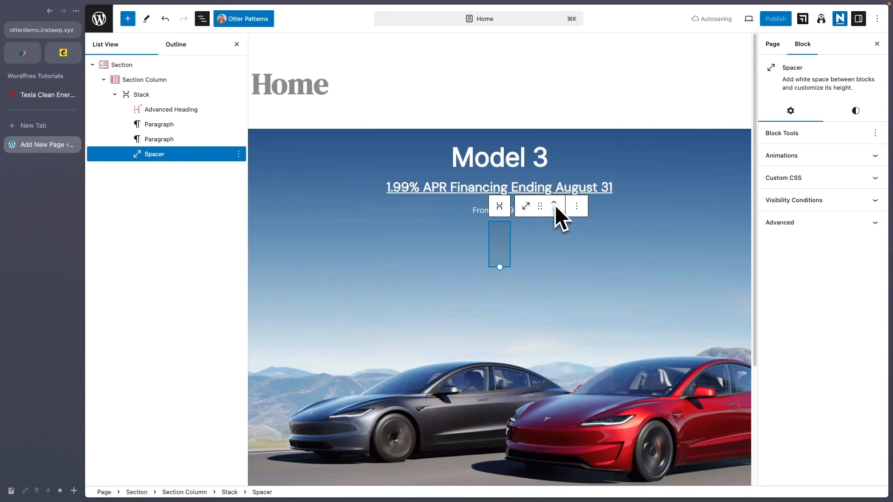
left_click(553, 204)
left_click(555, 190)
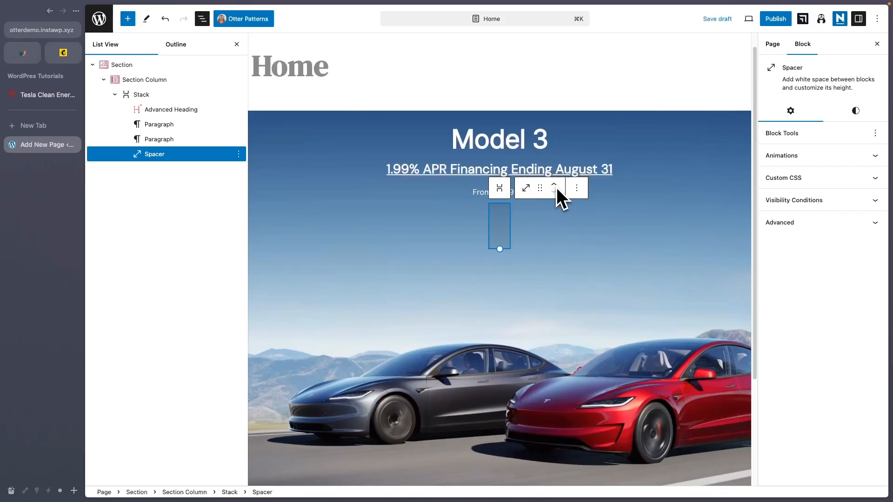
left_click_drag(120, 156, 150, 94)
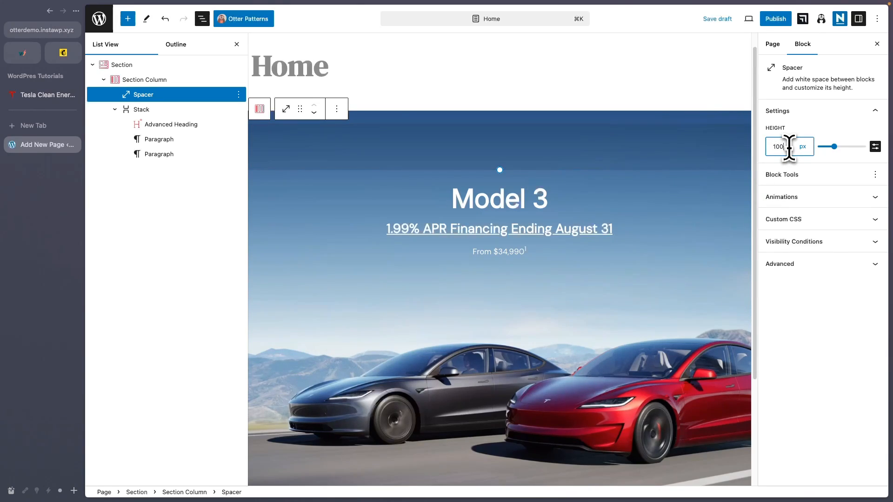
Step: Set the Spacer's height to 150 px
key("BackSpace")
key("BackSpace")
type("50")
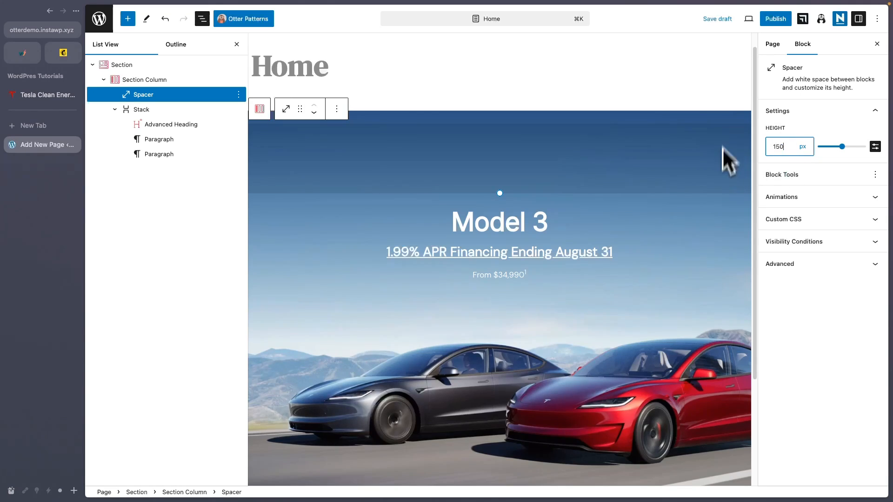
Step: Preview the Home page in a new browser tab, check the hero section's layout and return to the editor
left_click(749, 19)
left_click(708, 101)
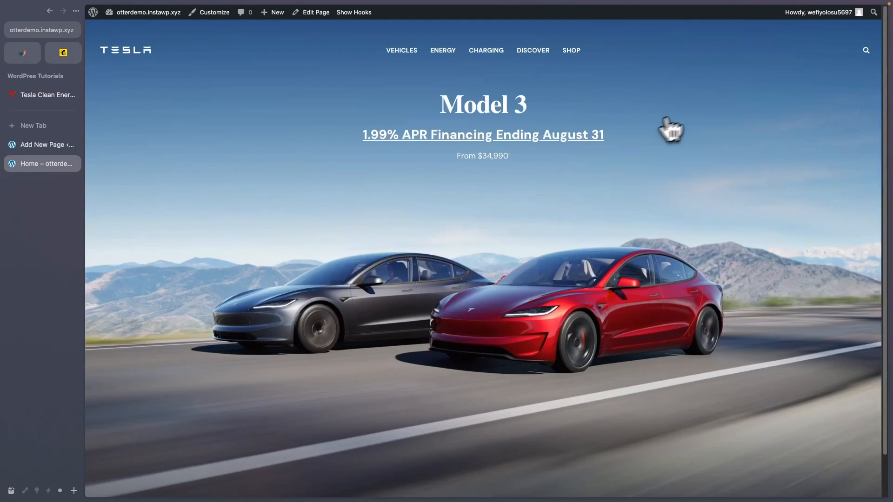
scroll(514, 155, "down", 3)
scroll(511, 156, "up", 3)
key("ctrl+Tab")
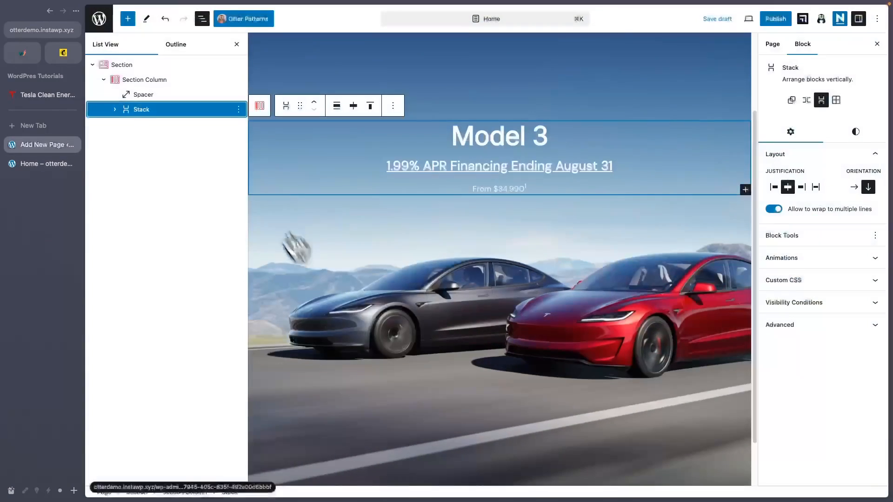
Step: Search the blocks for "button", insert an Otter Button Group below the Stack, and show the block list view
left_click(128, 19)
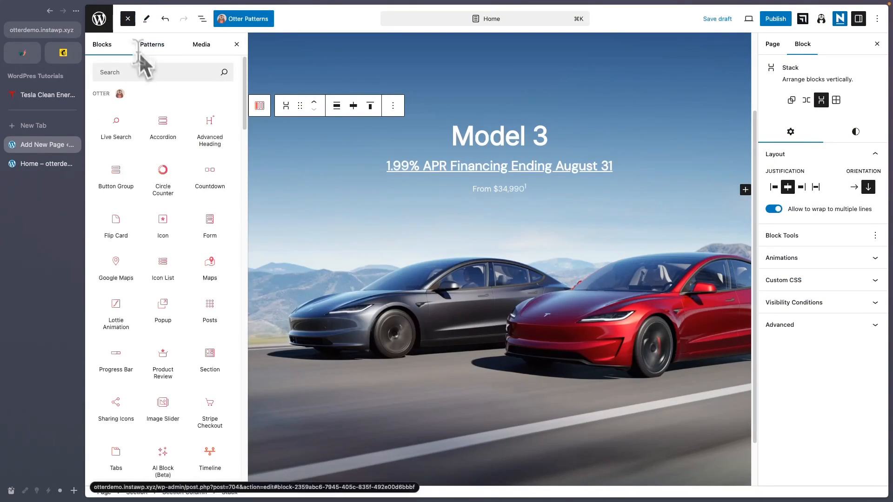
type("button")
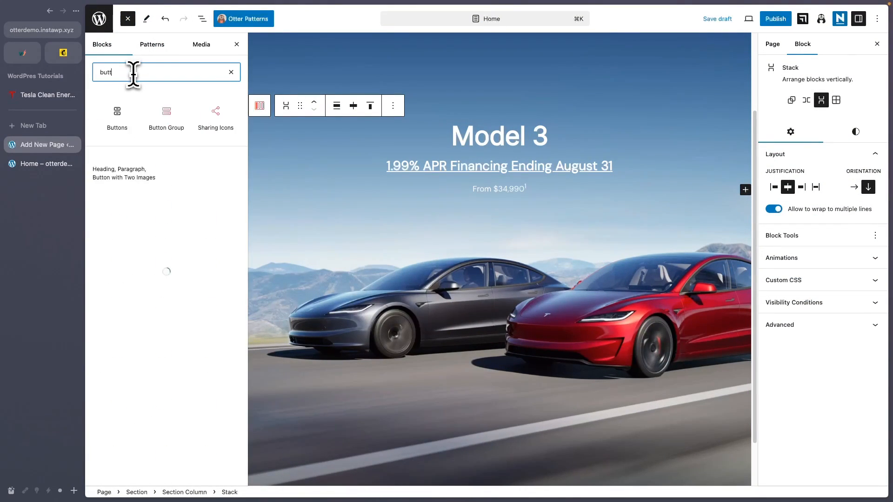
mouse_move(119, 118)
mouse_move(150, 115)
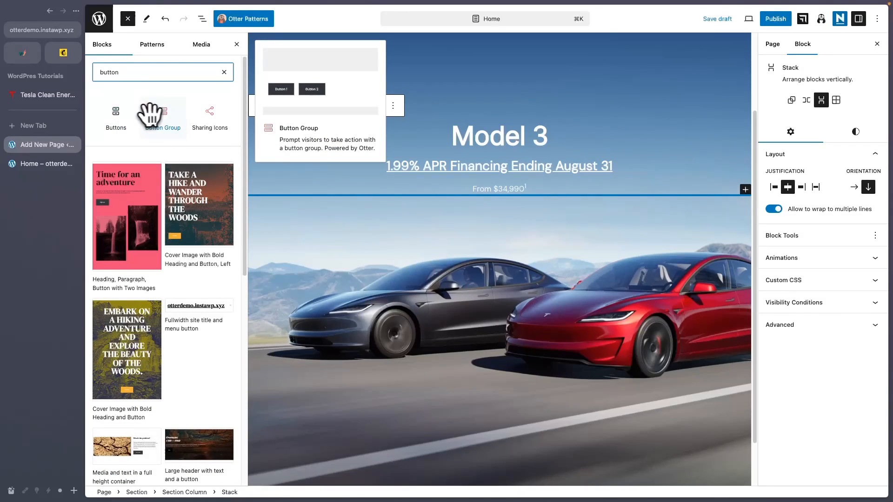
left_click_drag(171, 116, 201, 22)
left_click(202, 19)
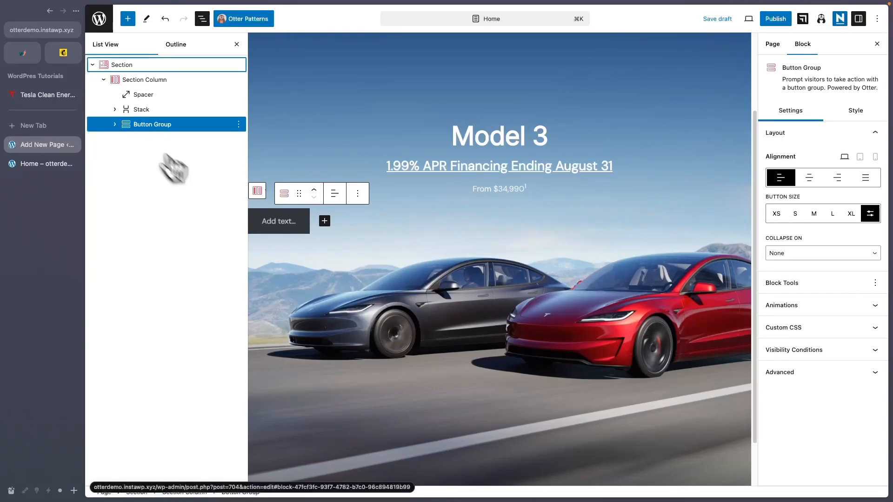
Step: Check the Order Now and Demo Drive buttons on the Tesla site for reference and return to the WordPress editor
left_click(40, 97)
scroll(424, 412, "down", 1)
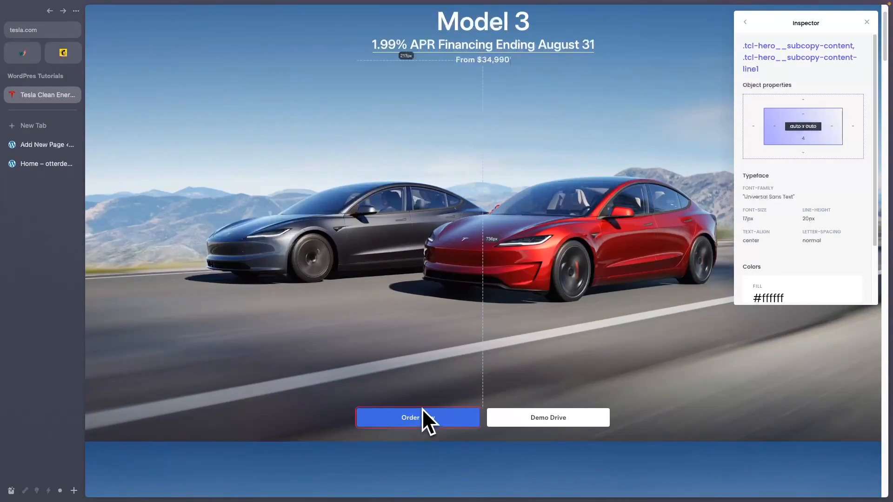
left_click(39, 150)
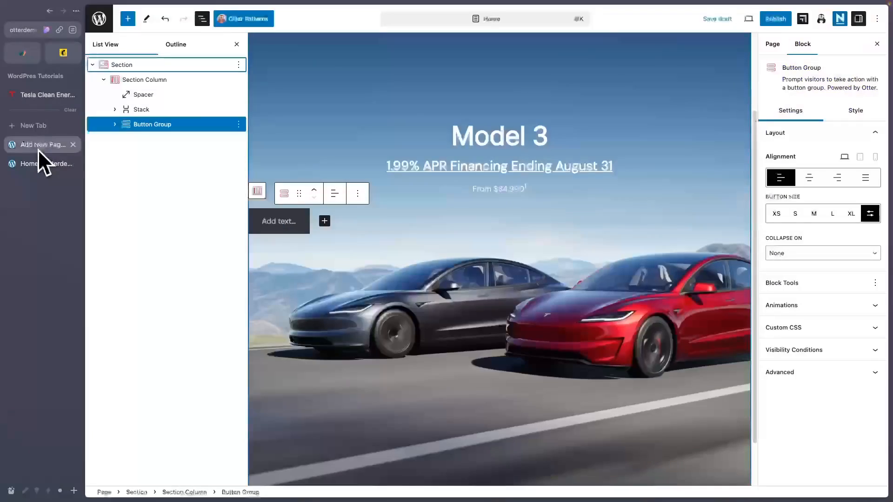
Step: Label the first button "Order Now" and add a second button labelled "Demo Drive" to the Button Group
left_click(283, 217)
type("Order Now")
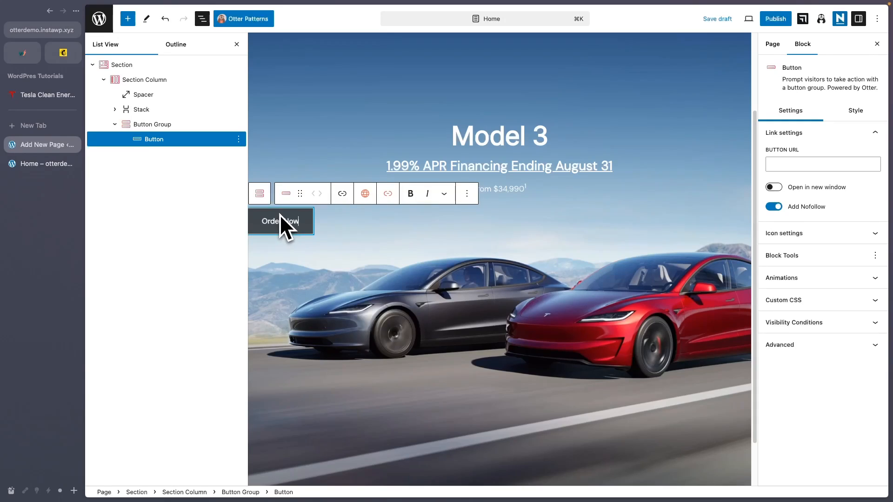
left_click(319, 222)
left_click(330, 225)
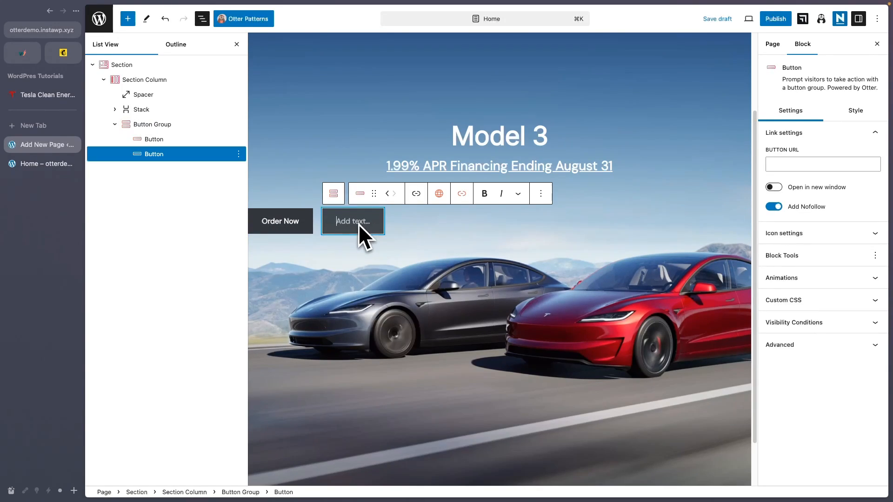
type("Demo Drive")
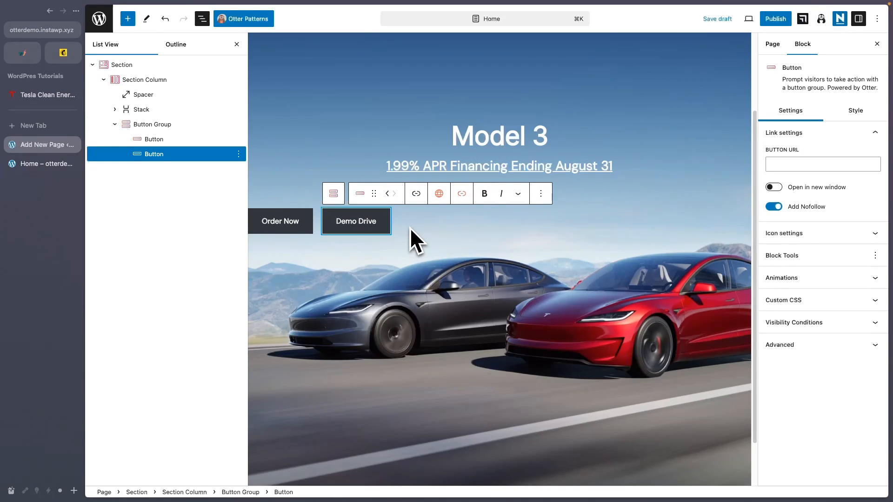
left_click(409, 227)
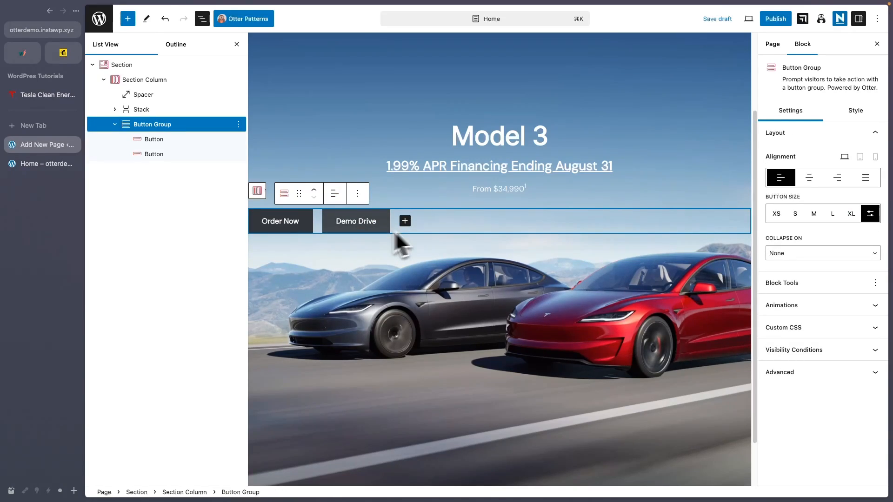
Step: Show the Order Now button's style settings and copy the background color code 3e6ae1 from the Tesla site's Order Now button
left_click(307, 222)
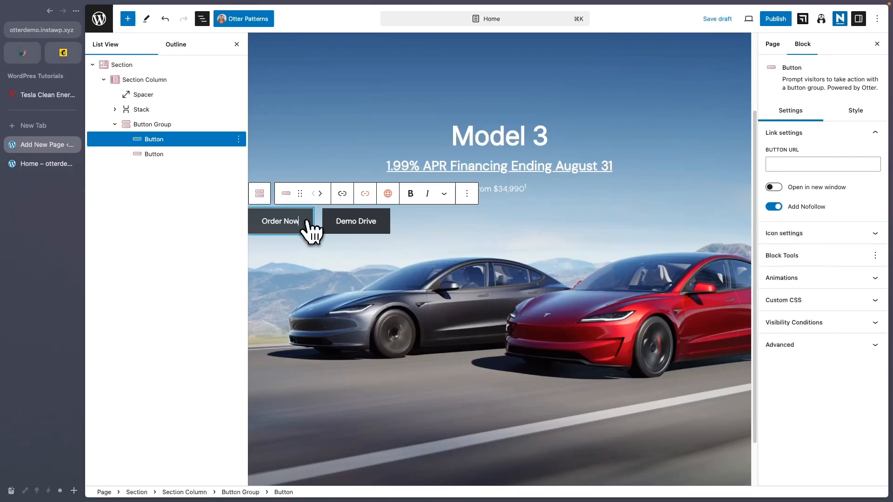
left_click(858, 113)
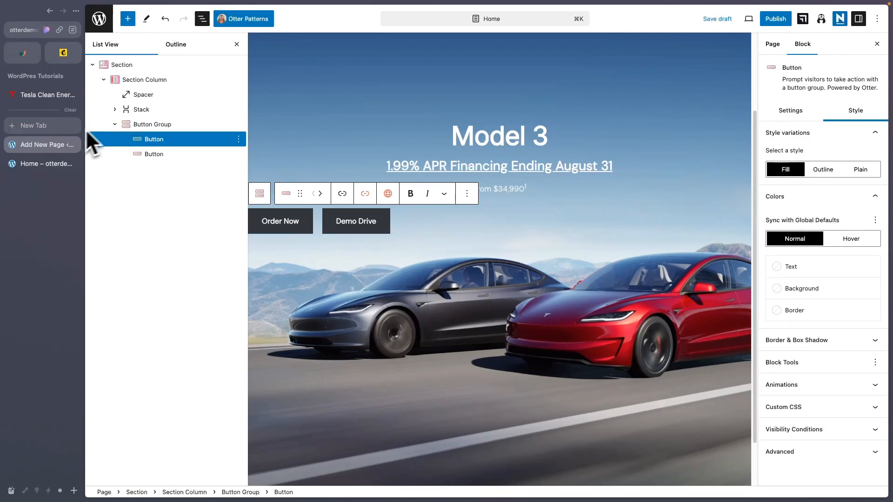
left_click(45, 99)
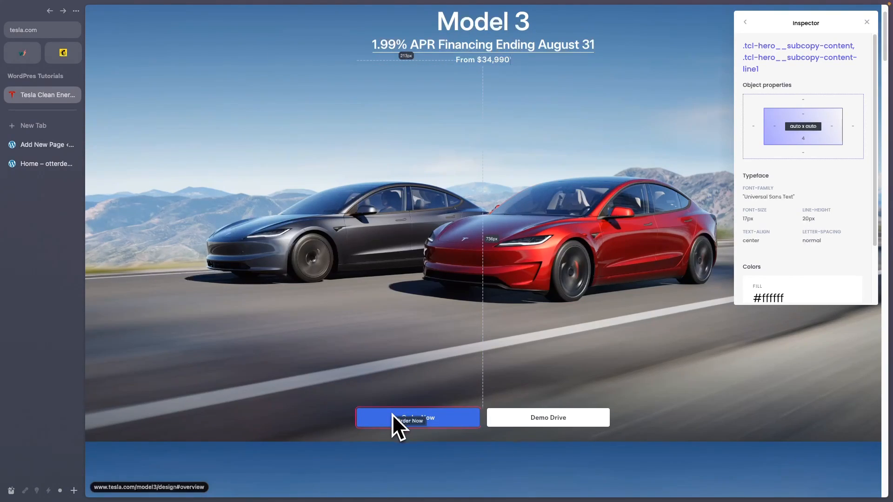
scroll(796, 210, "down", 2)
left_click(464, 420)
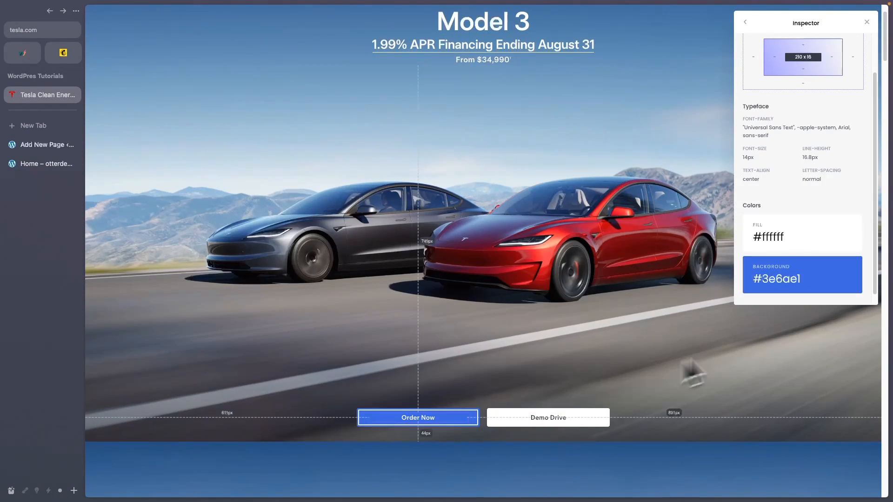
double_click(781, 285)
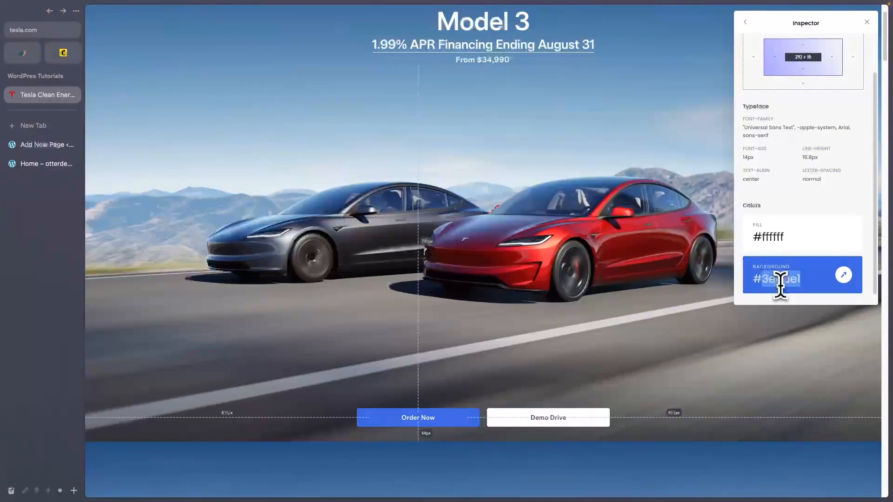
key("ctrl+c")
Step: Back in the WordPress editor, set the Order Now button's normal background color to #3E6AE1
left_click(46, 146)
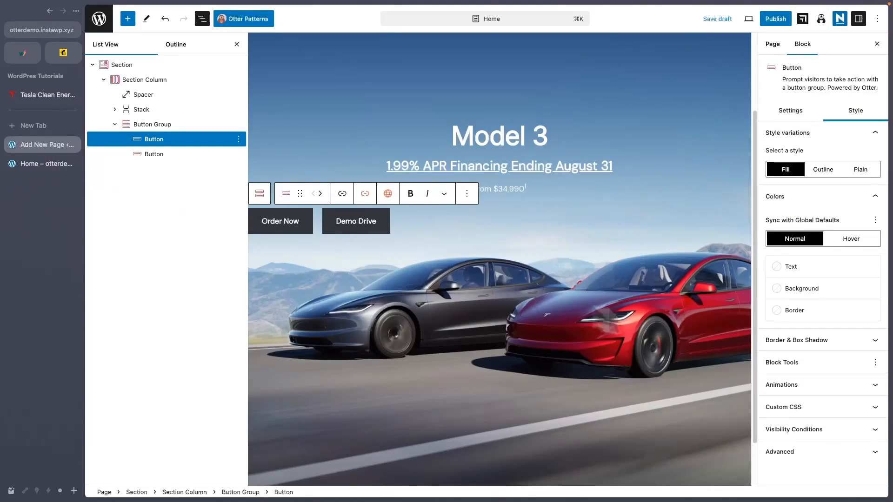
left_click(795, 289)
left_click(677, 321)
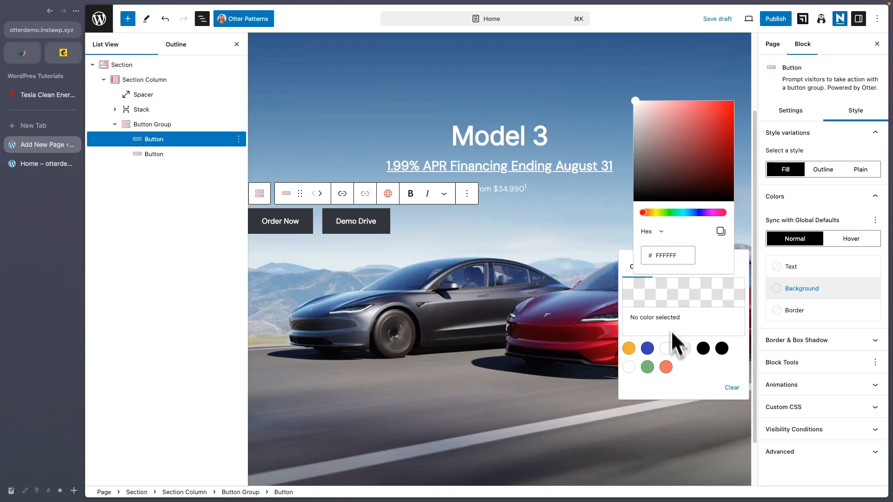
double_click(666, 255)
key("ctrl+v")
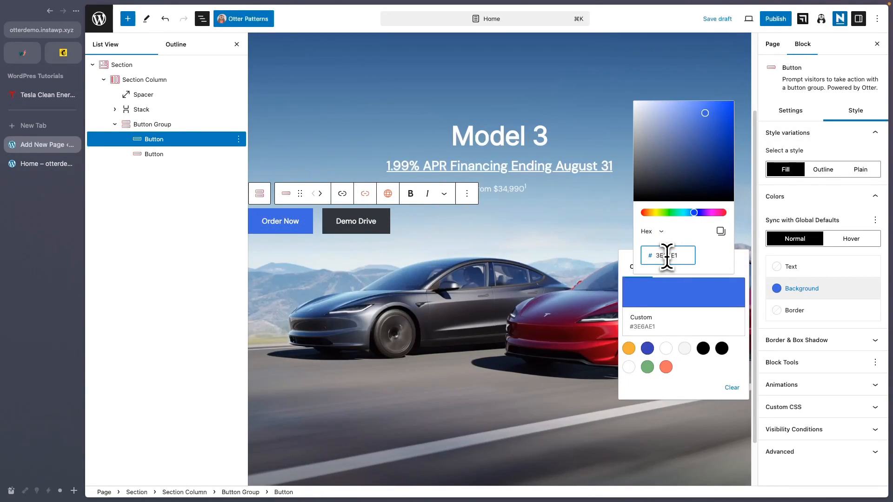
Step: Set the Order Now button's hover background color to #3E6AE1
left_click(842, 239)
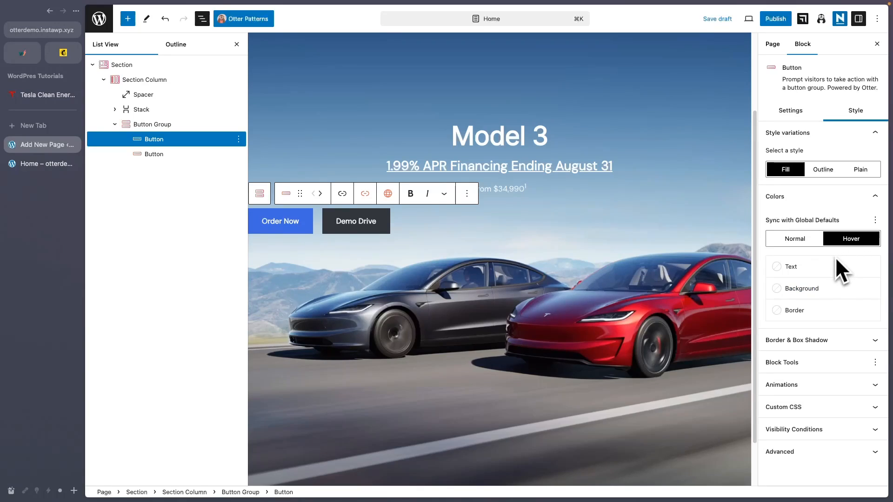
left_click(799, 289)
left_click(674, 303)
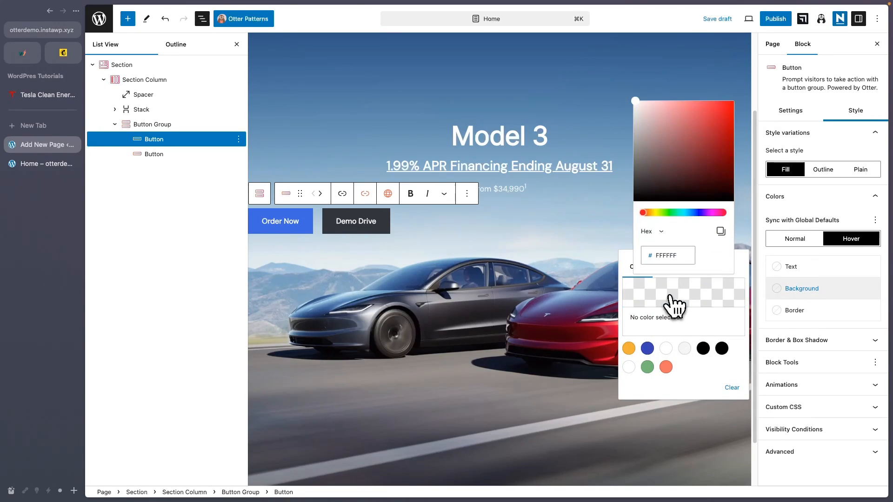
double_click(669, 255)
key("super+v")
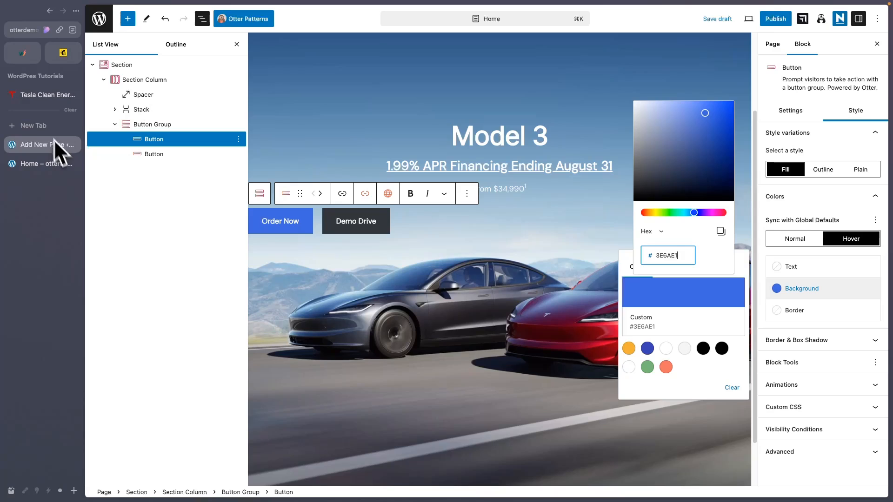
Step: Inspect the Tesla site's Demo Drive button, copy its text color code 393c41 and return to the WordPress editor
left_click(36, 103)
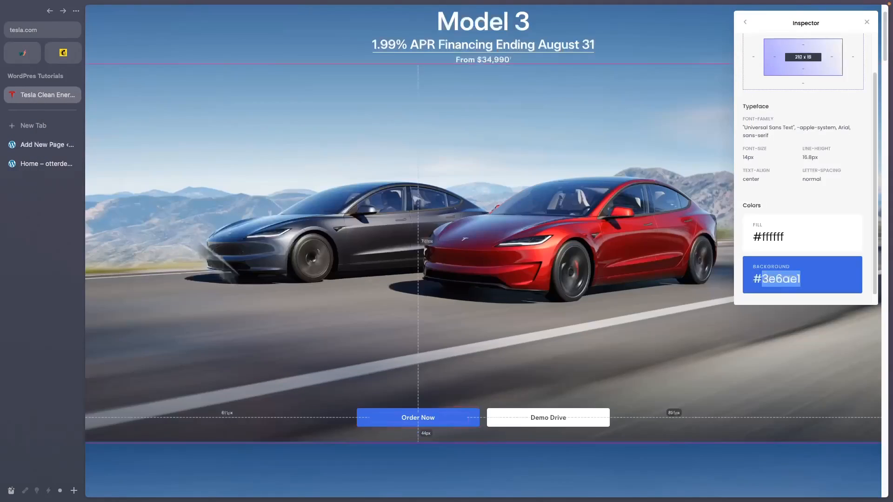
left_click(514, 421)
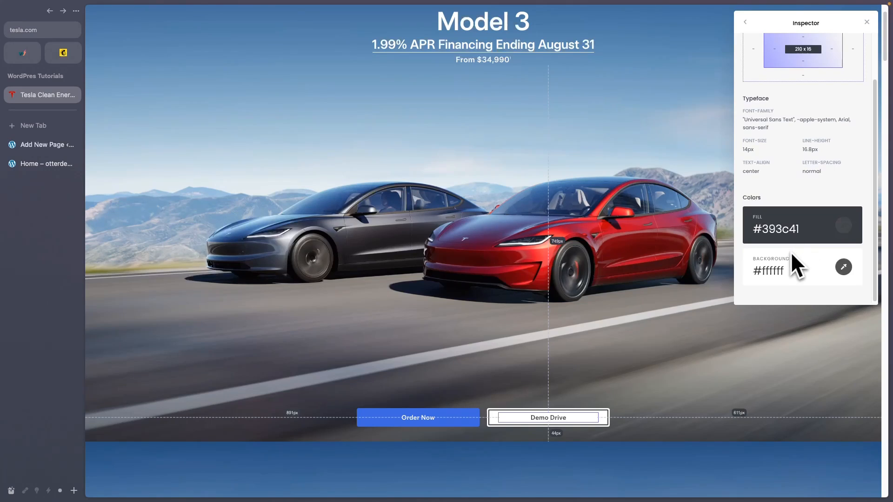
left_click(601, 424)
double_click(776, 228)
left_click(42, 144)
Step: Set the Demo Drive button's normal background color to white and its text color to #393C41
left_click(374, 217)
left_click(855, 111)
left_click(801, 289)
left_click(671, 295)
left_click(666, 347)
left_click(792, 267)
left_click(672, 248)
double_click(672, 451)
key("super+v")
Step: Set the Demo Drive button's hover colors to a near-white background and dark gray text
left_click(855, 239)
left_click(802, 289)
left_click(518, 293)
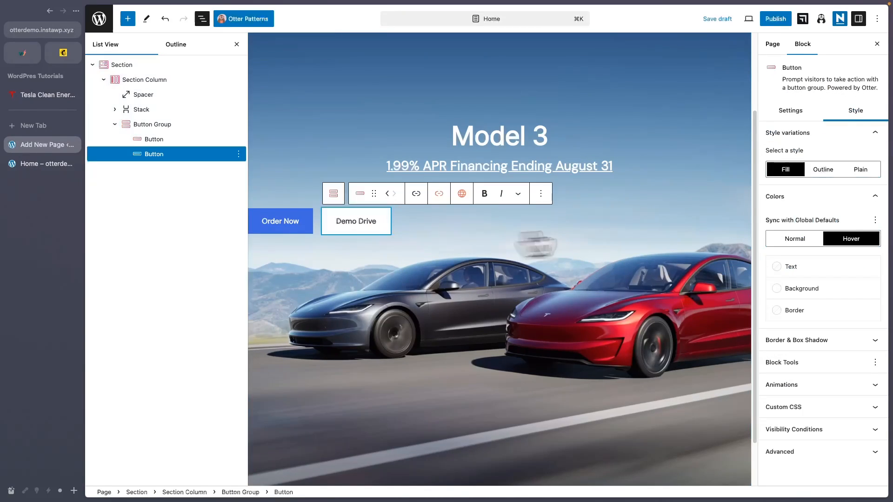
left_click(802, 291)
left_click(673, 271)
left_click(519, 293)
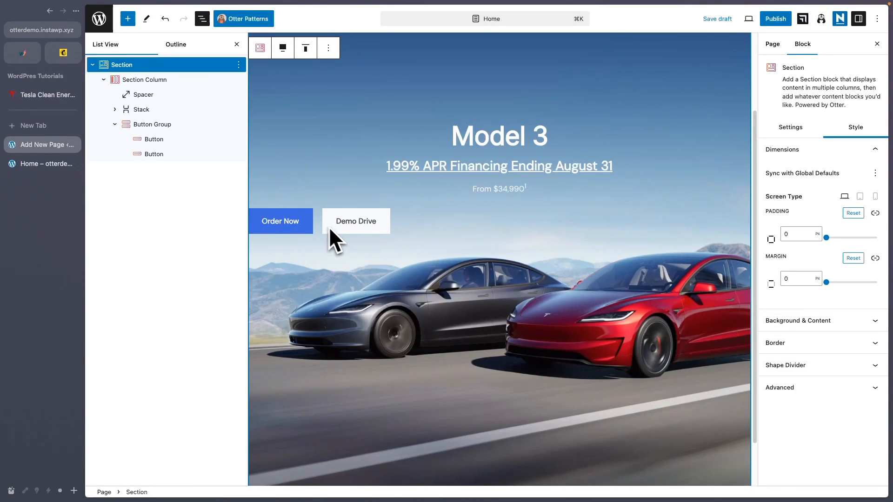
Step: Unlink the Button Group's padding and set it to 8 px vertically and 60 px horizontally
left_click(150, 125)
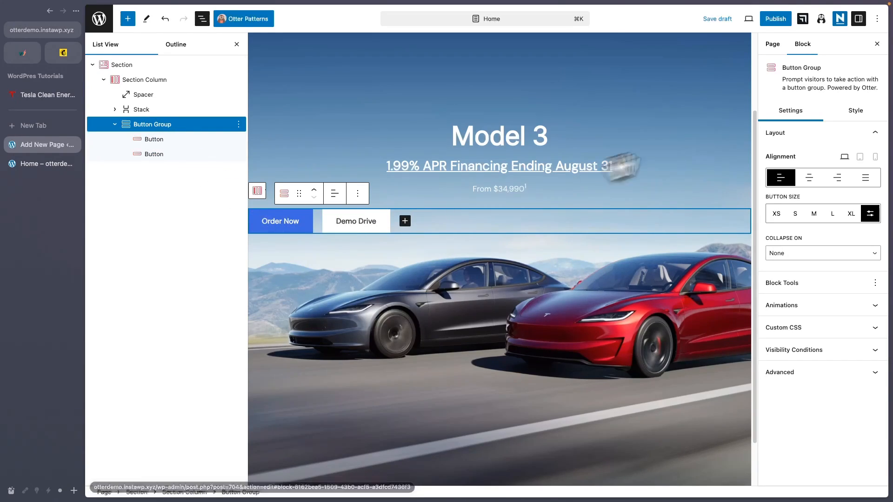
left_click(855, 112)
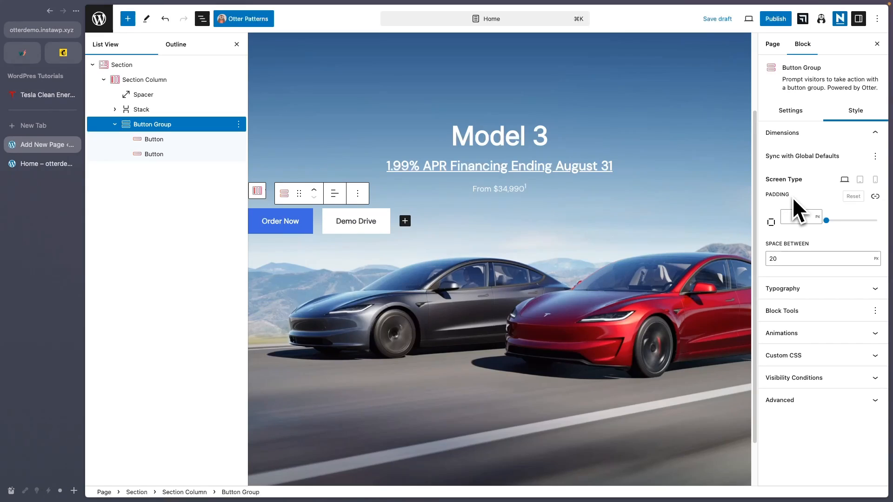
left_click(876, 198)
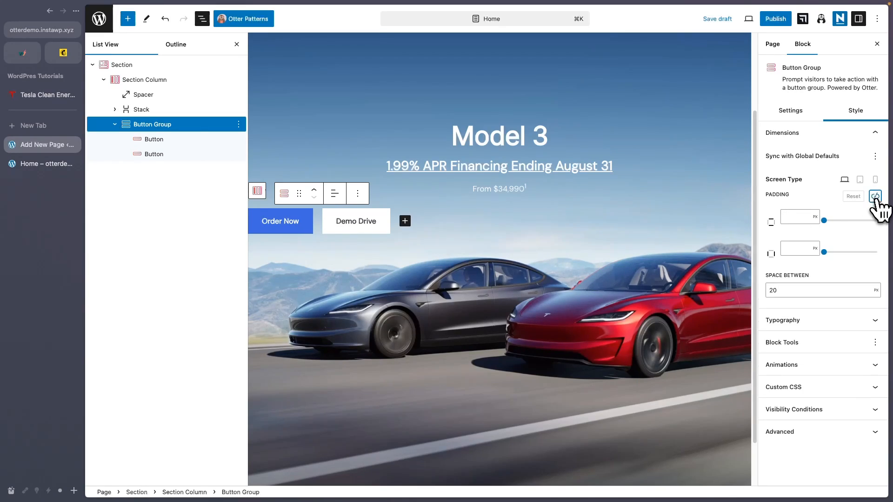
left_click(790, 217)
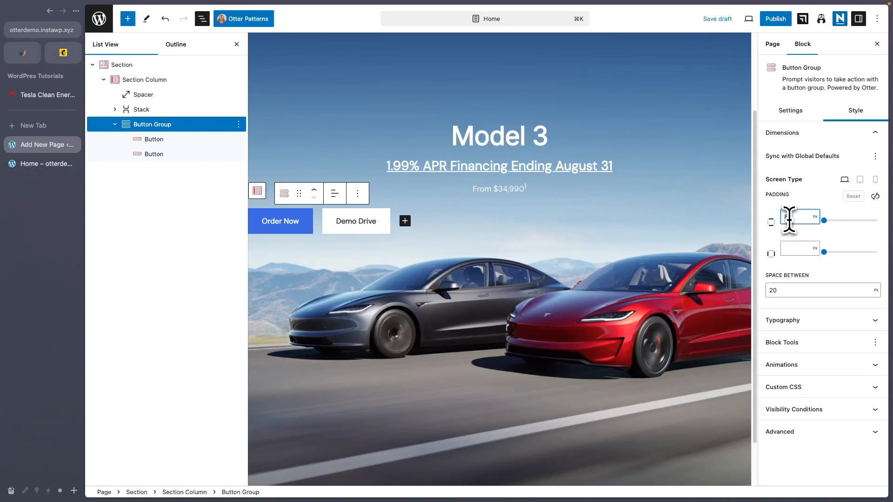
type("8")
left_click(800, 248)
type("60")
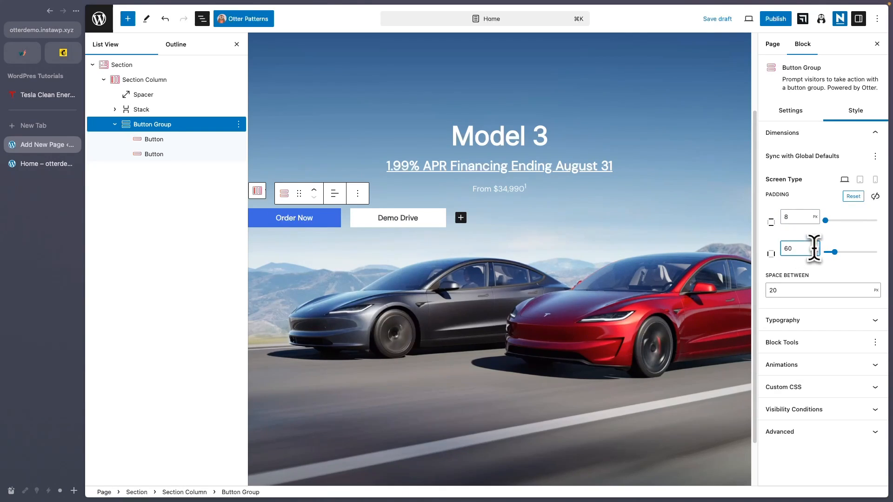
Step: Check the button spacing on the Tesla site and set the Button Group's space between buttons to 16 px
left_click(41, 96)
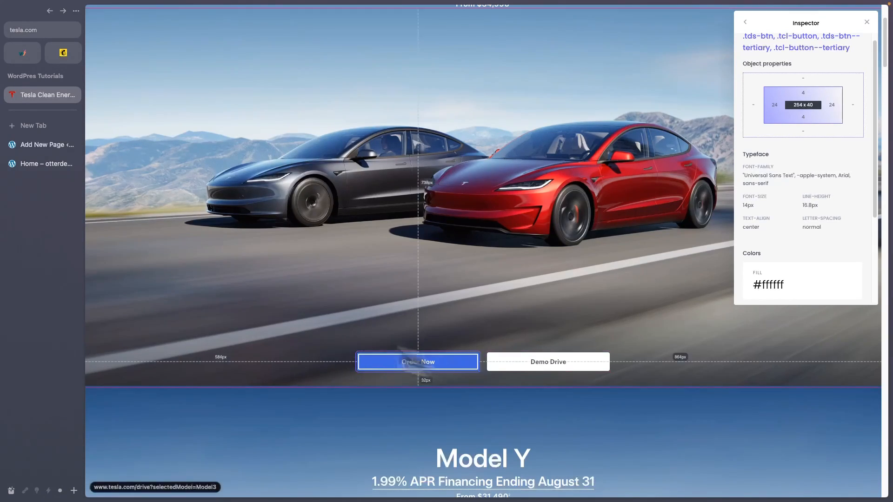
left_click(45, 150)
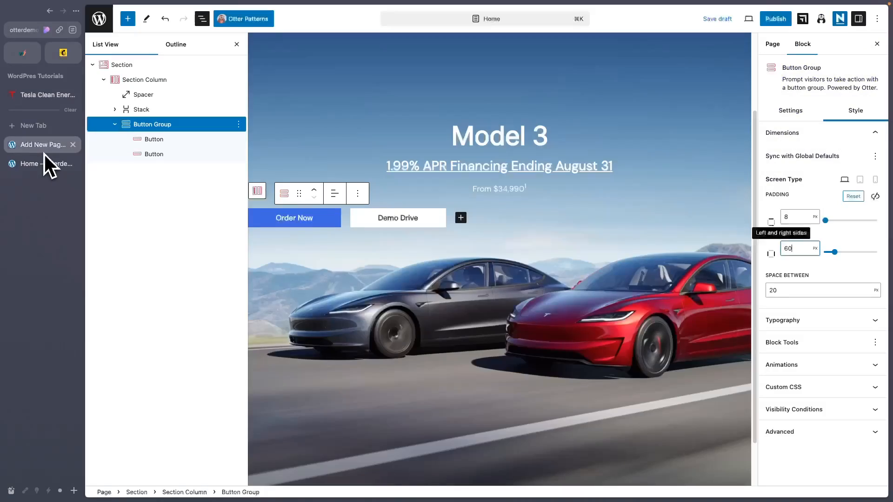
left_click(791, 291)
key("BackSpace")
key("BackSpace")
type("16")
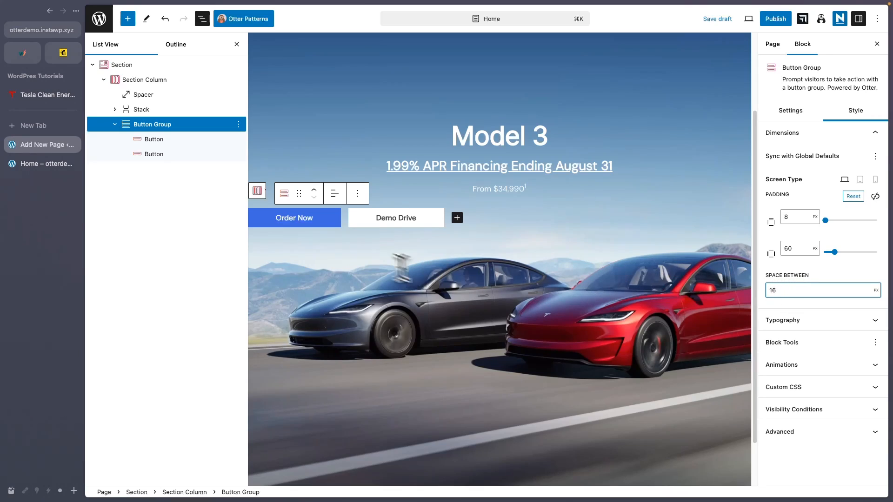
Step: Give both the Order Now and Demo Drive buttons a border radius of 4 px
left_click(333, 220)
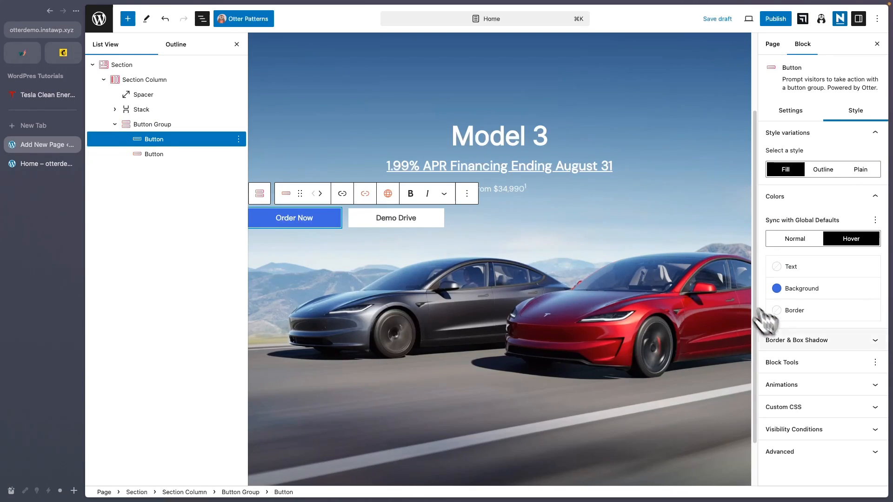
left_click(866, 345)
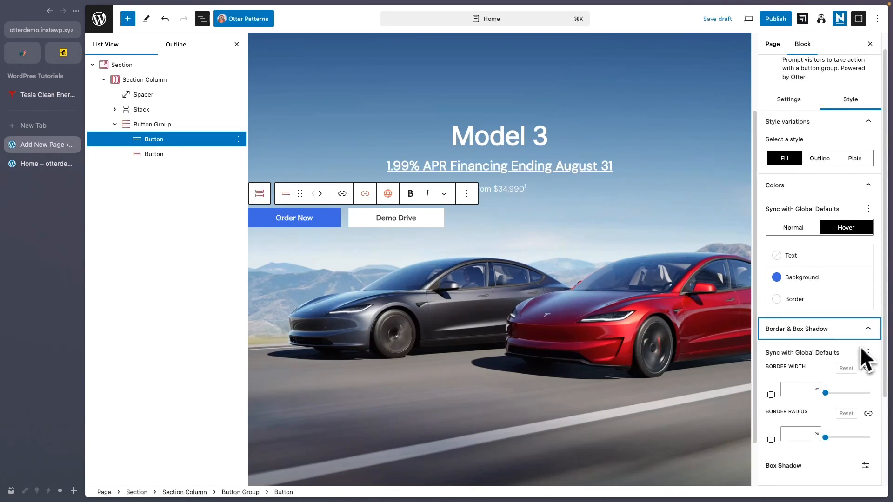
left_click(799, 436)
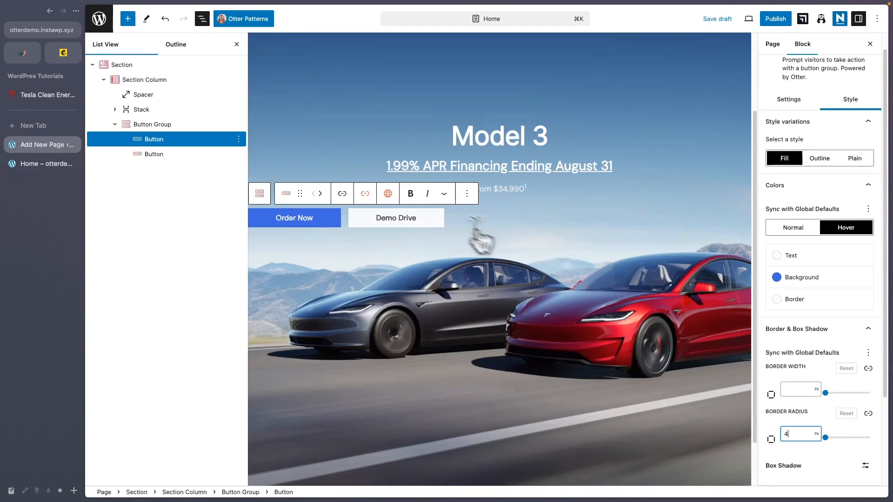
left_click(435, 219)
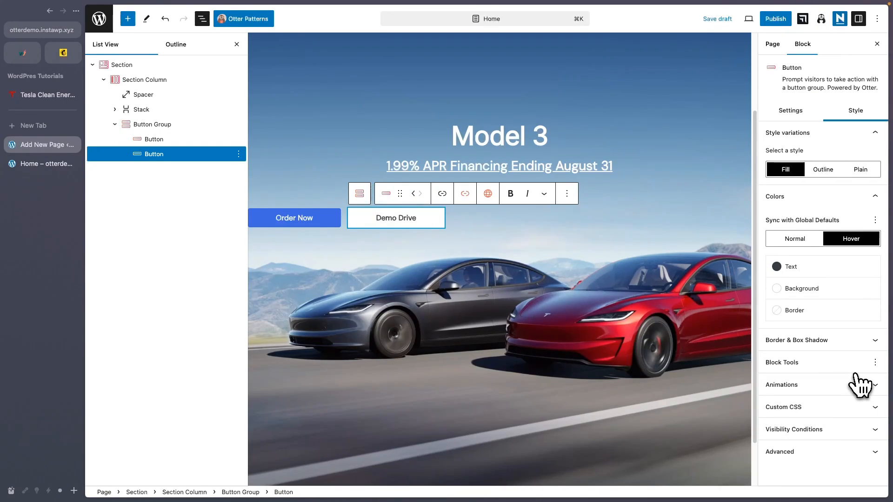
left_click(860, 342)
left_click(791, 435)
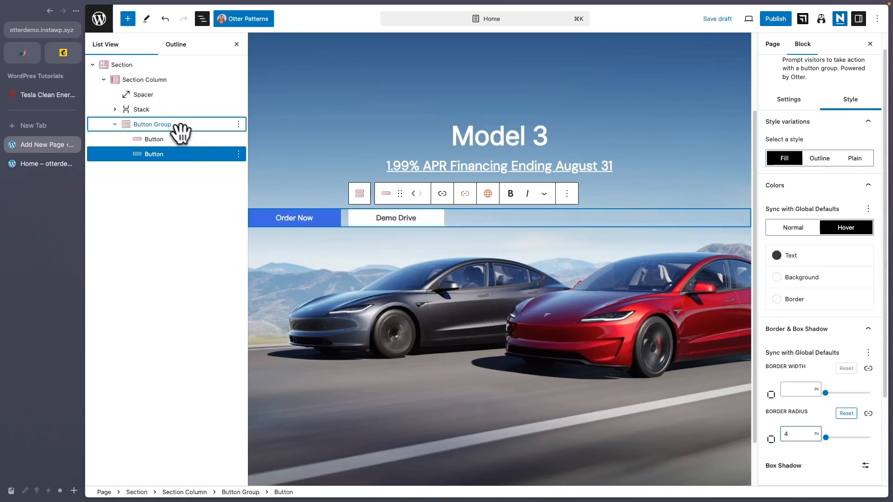
Step: Align the Button Group to the center and review the hero section
left_click(176, 125)
left_click(344, 194)
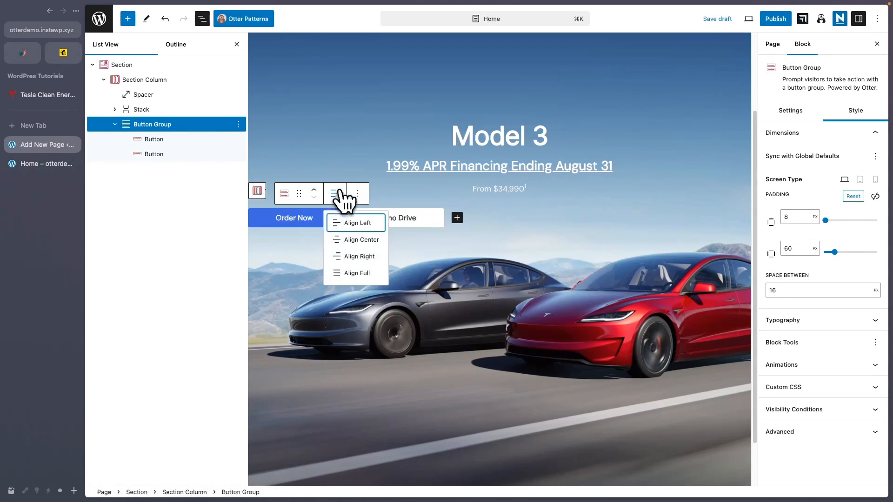
left_click(372, 239)
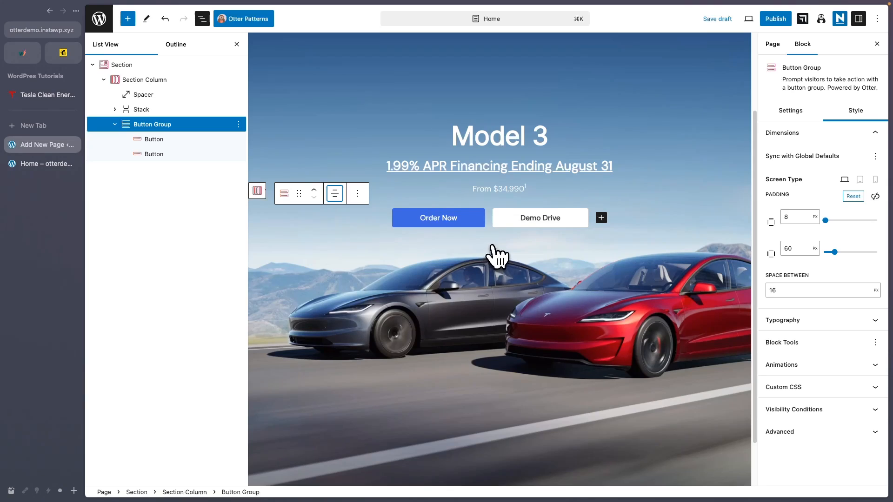
scroll(498, 255, "up", 3)
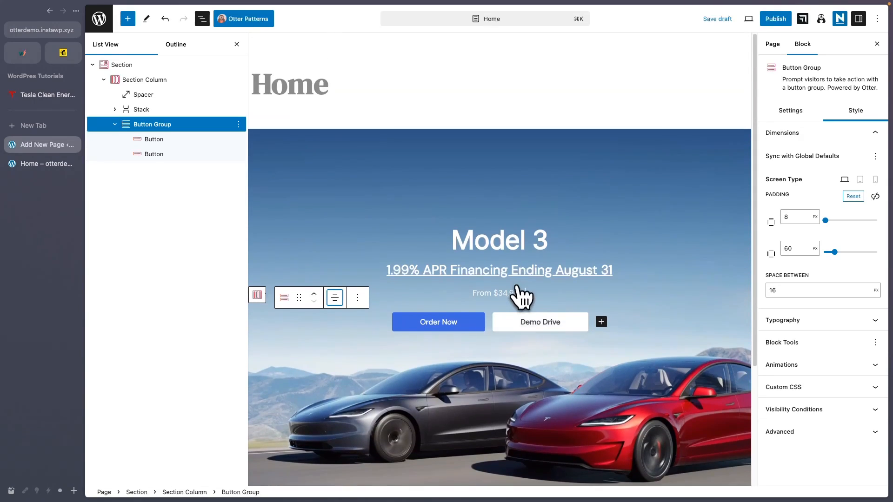
Step: Insert a Spacer block into the Section Column and place it between the text Stack and the Button Group
scroll(521, 307, "down", 1)
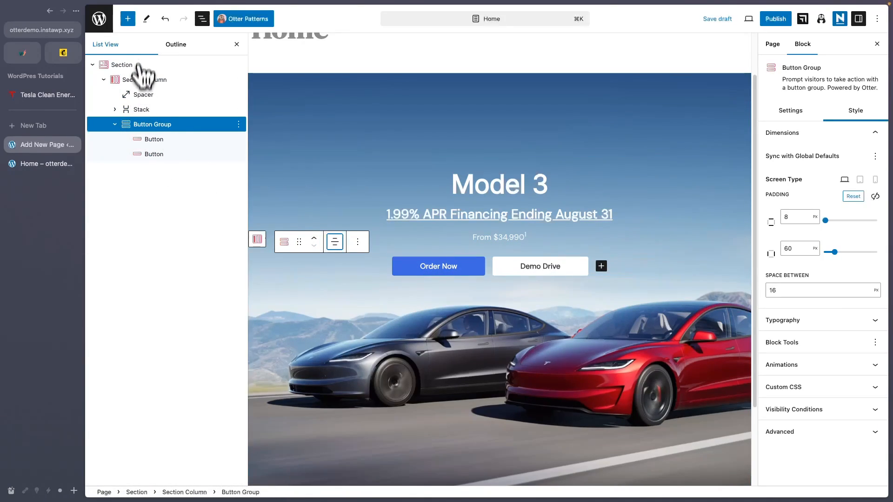
left_click(132, 23)
left_click(139, 73)
type("s")
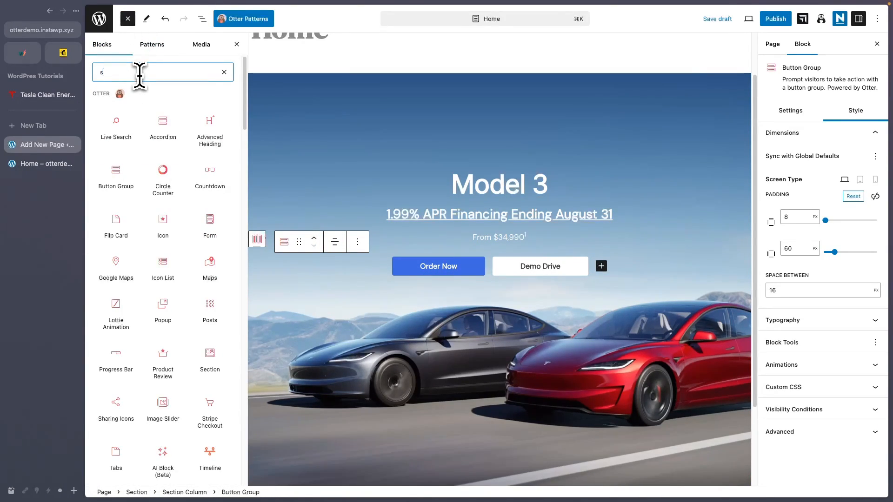
type("p")
left_click(127, 112)
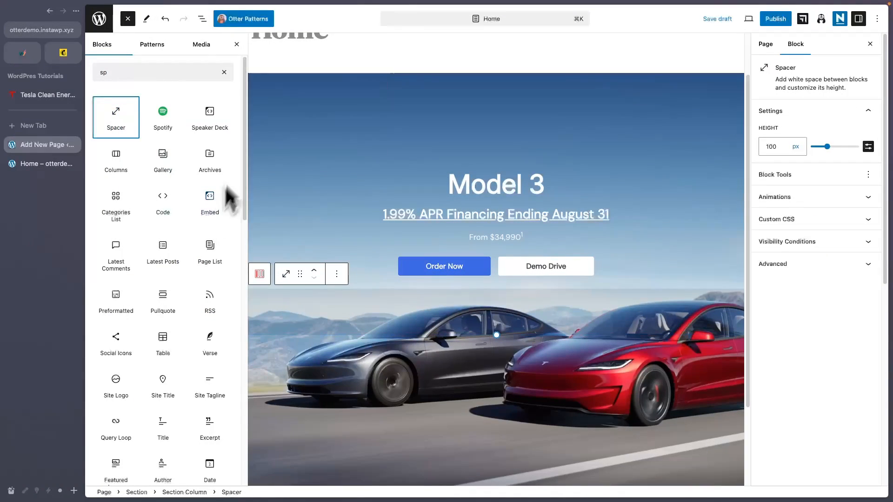
left_click(201, 18)
left_click_drag(136, 139, 479, 431)
Step: Enlarge the Spacer above the Button Group to a height of about 560 px
scroll(487, 397, "down", 2)
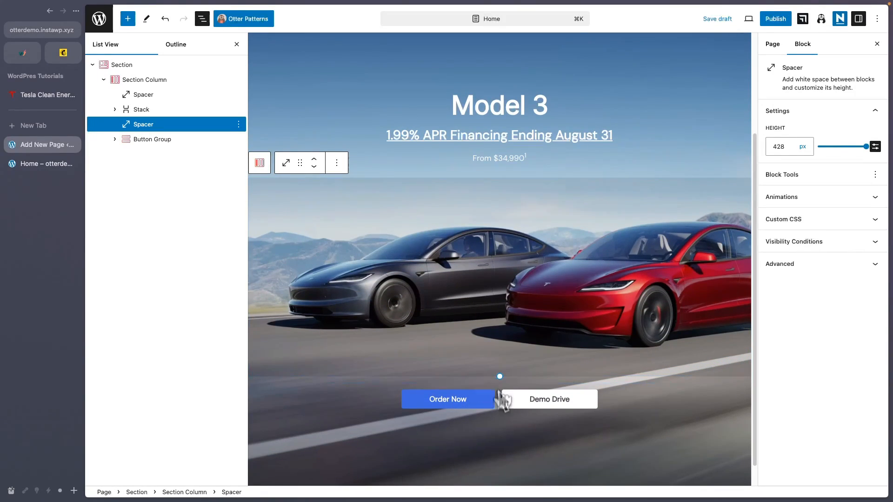
left_click_drag(500, 377, 501, 414)
scroll(503, 428, "down", 1)
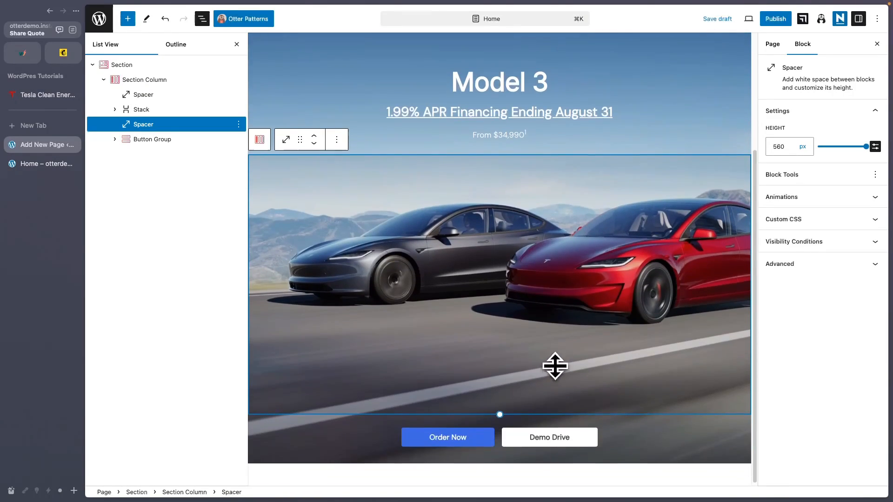
Step: Preview the Home page in a new tab and review the whole hero section
scroll(699, 147, "up", 4)
left_click(748, 19)
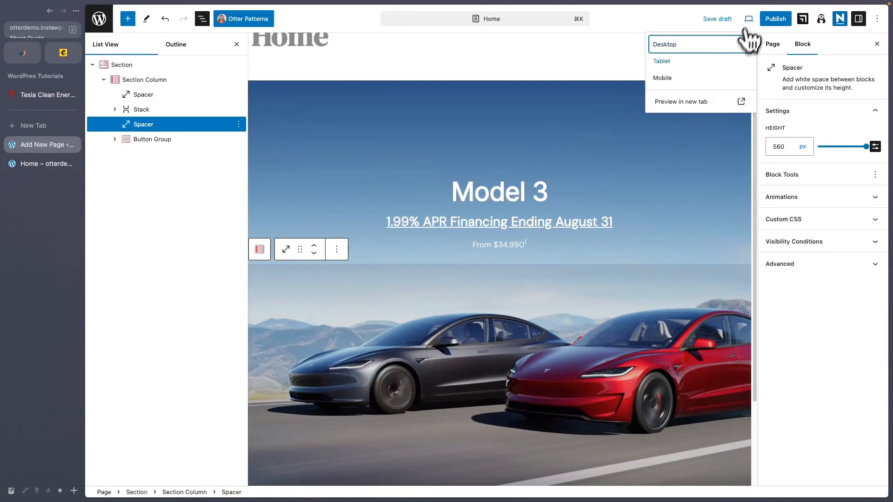
left_click(691, 106)
scroll(692, 109, "down", 1)
scroll(532, 173, "up", 1)
scroll(533, 173, "down", 2)
scroll(533, 174, "up", 2)
scroll(571, 240, "down", 2)
scroll(571, 240, "up", 2)
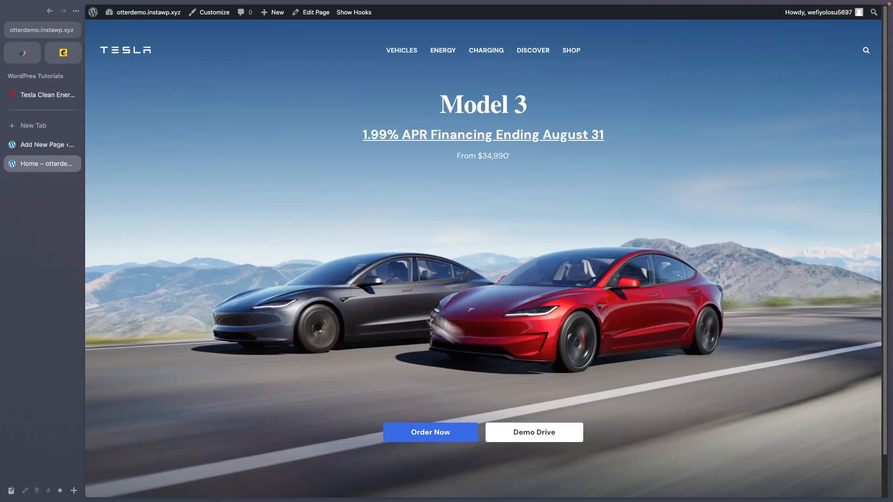
Step: Check the Model 3 heading's typography settings against its font in the page preview
left_click(47, 145)
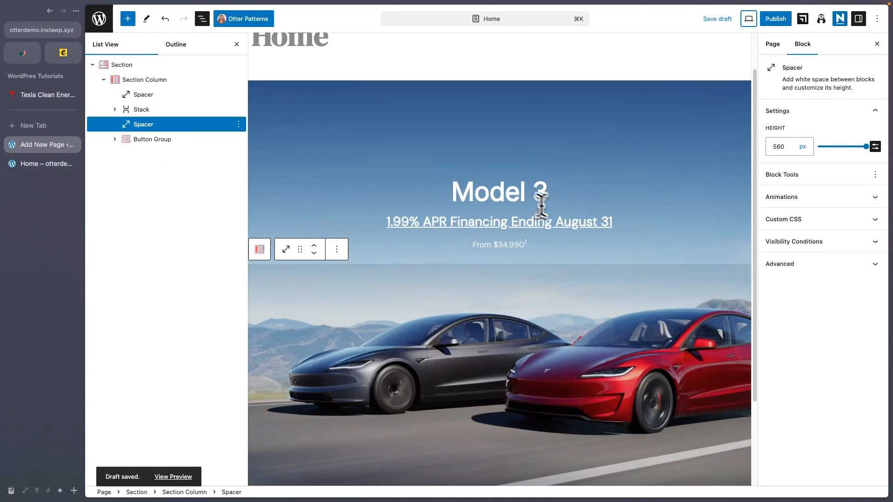
left_click(524, 196)
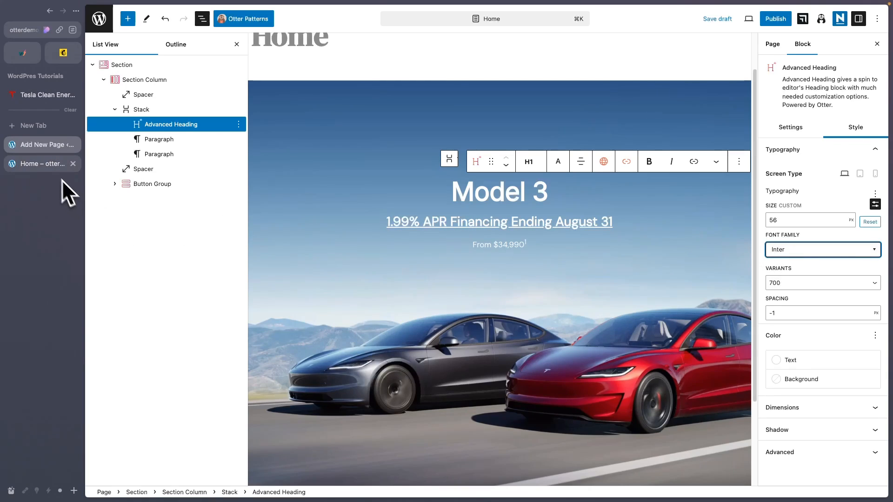
left_click(51, 165)
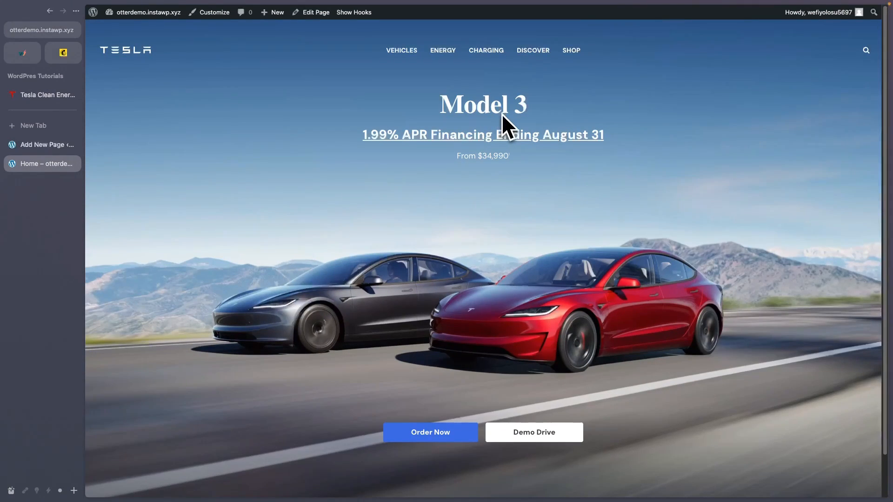
left_click(47, 145)
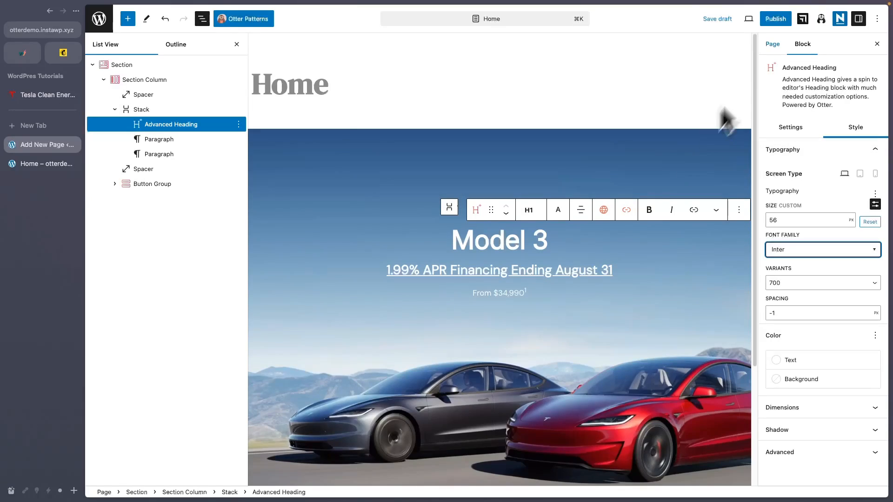
Step: Publish the Home page and view the live page to check the Model 3 heading and hero layout
left_click(775, 19)
left_click(793, 19)
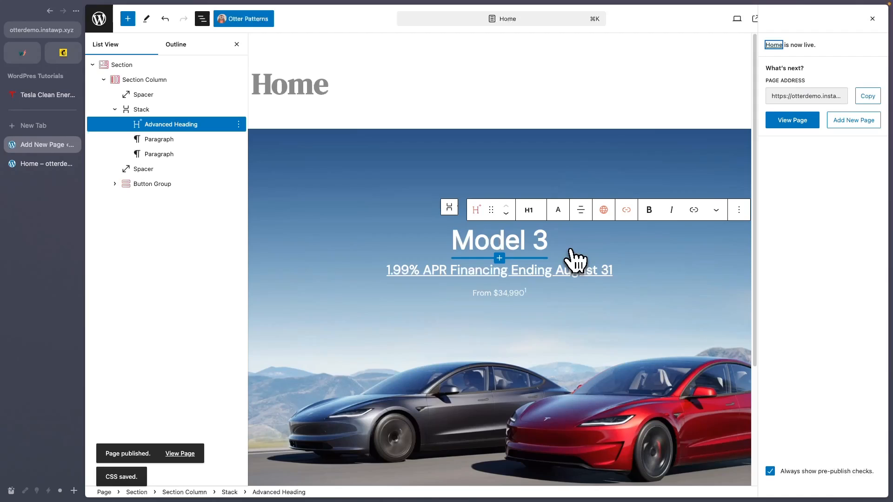
left_click(184, 456)
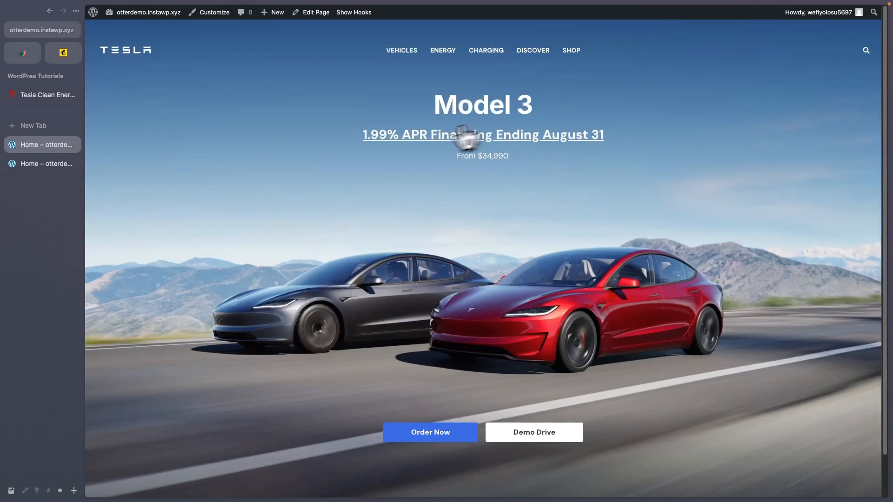
scroll(363, 175, "down", 2)
scroll(268, 179, "up", 2)
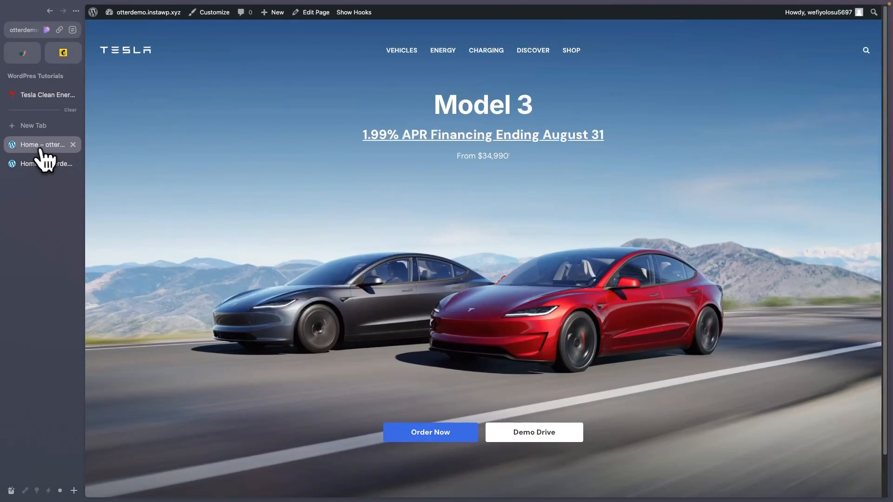
Step: Reopen the Home page for editing and compare it with a preview in a new tab
left_click(320, 14)
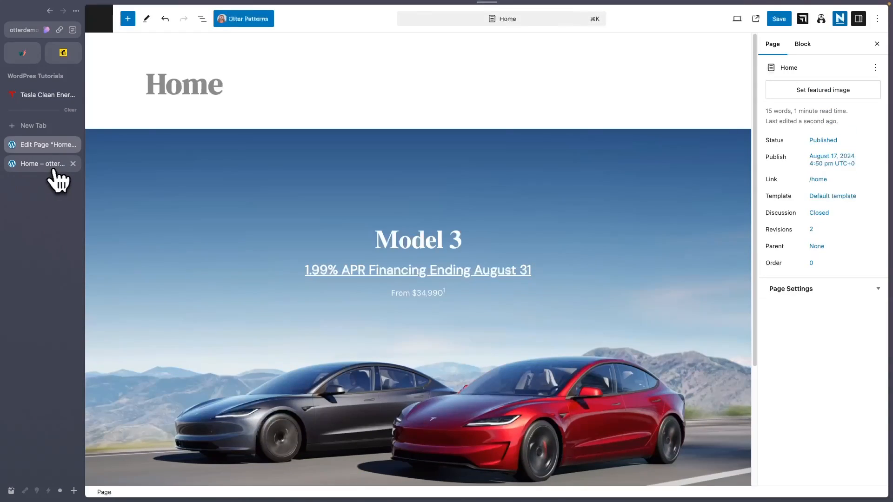
left_click(737, 18)
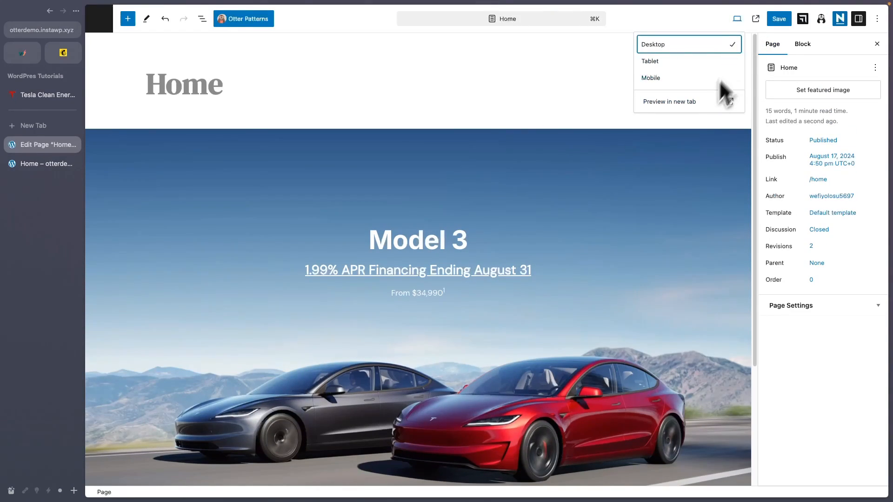
left_click(686, 117)
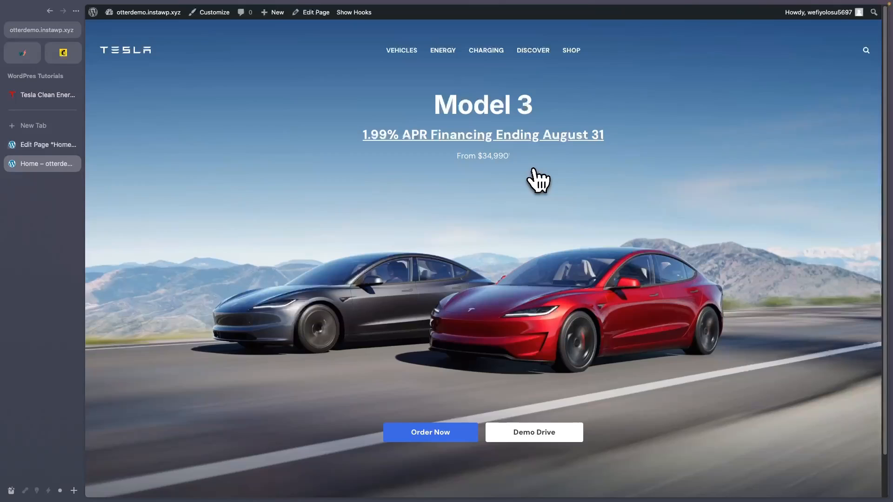
left_click(57, 149)
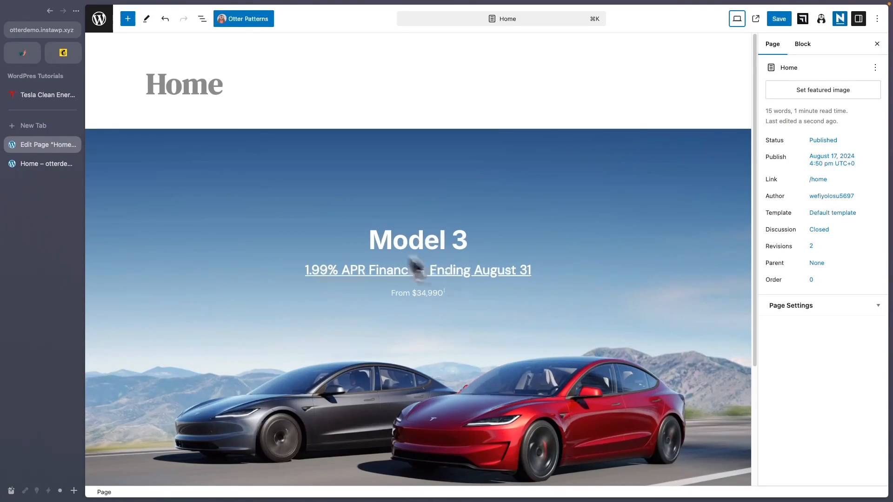
left_click(66, 170)
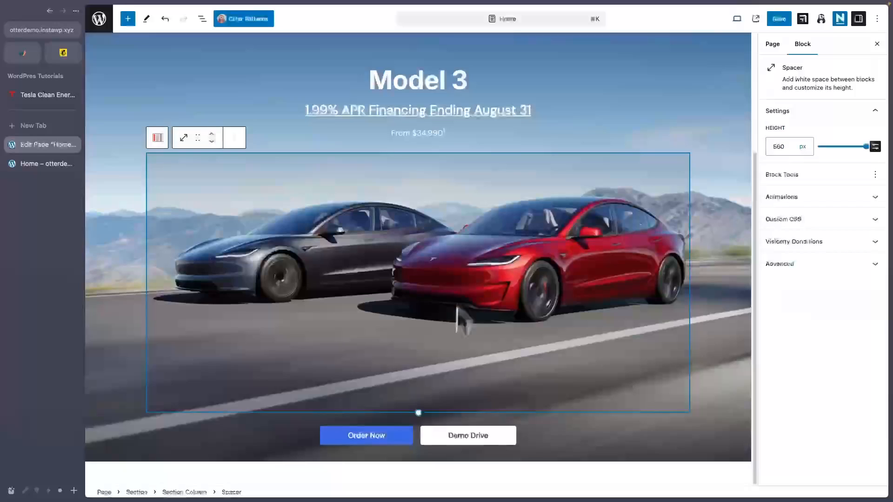
Step: Try heights of 600, 620 and 640 px for the Spacer above the buttons, checking the page preview
double_click(783, 148)
type("600")
left_click(780, 148)
key("BackSpace")
type("2")
key("BackSpace")
key("BackSpace")
type("62")
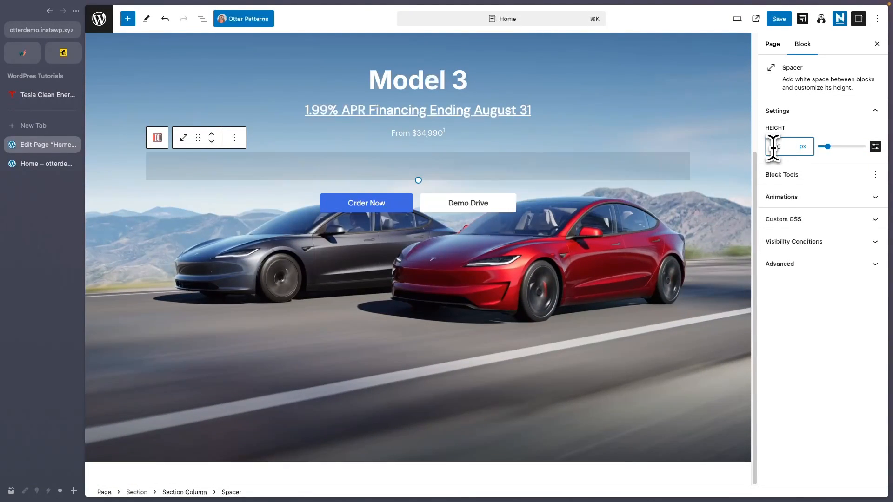
left_click(737, 18)
left_click(672, 118)
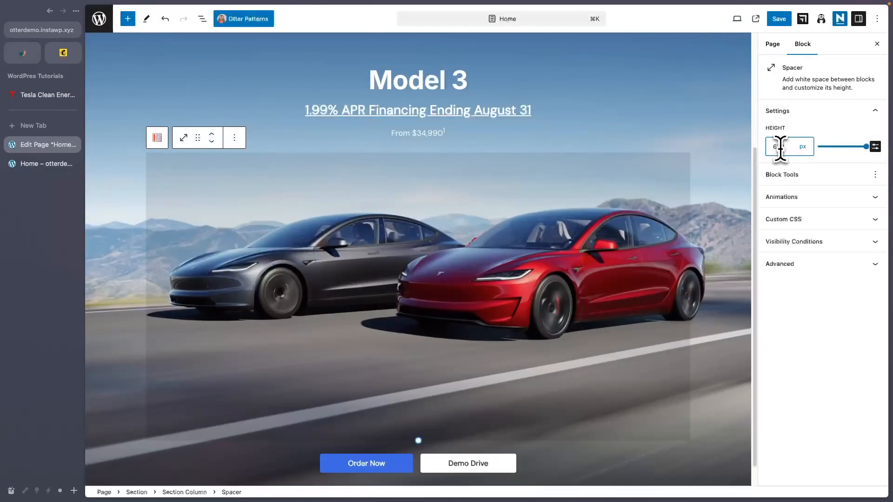
left_click(724, 16)
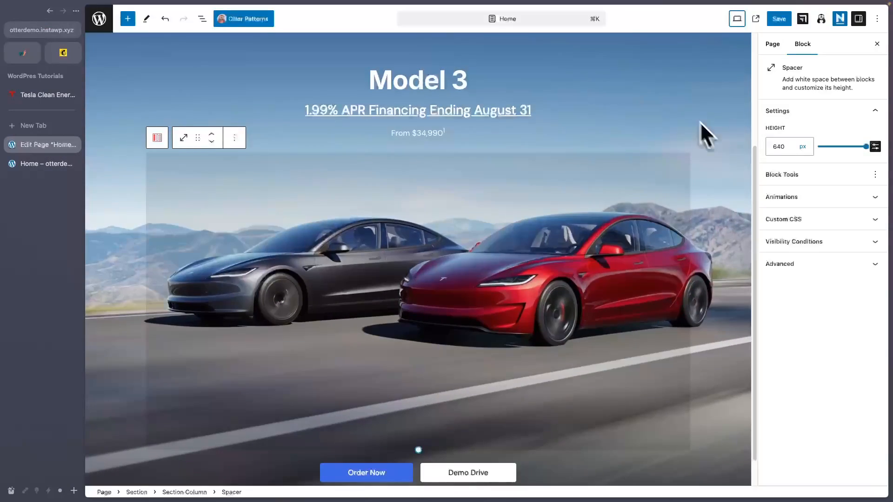
Step: Set the height of the Spacer above the buttons to 660 px and review the hero section in the preview
key("BackSpace")
type("6")
left_click(737, 18)
left_click(681, 101)
scroll(498, 235, "down", 1)
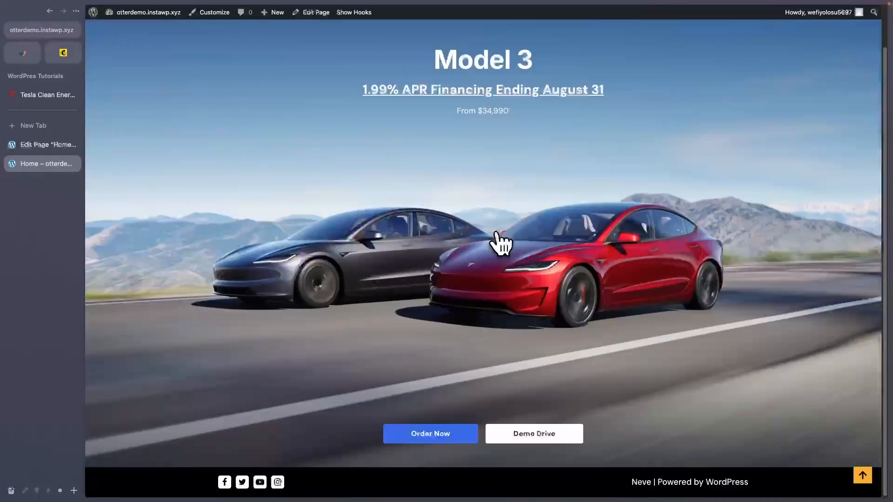
scroll(496, 233, "up", 1)
scroll(496, 234, "down", 1)
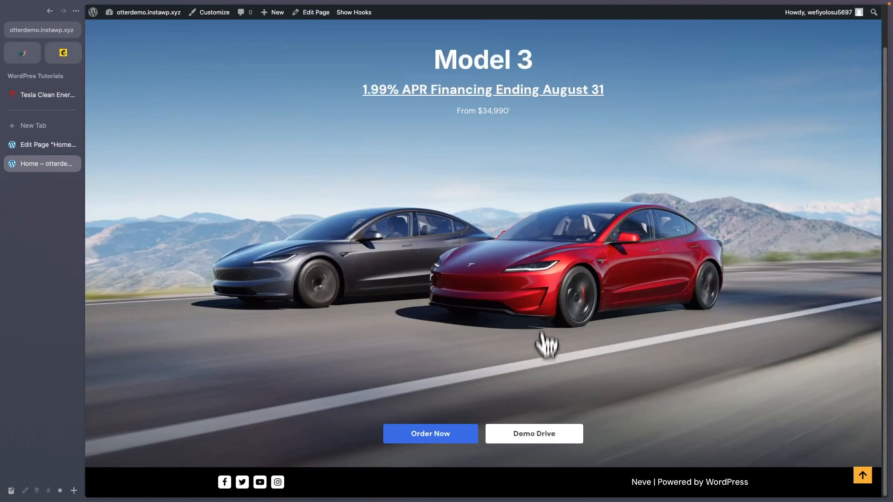
scroll(511, 363, "up", 1)
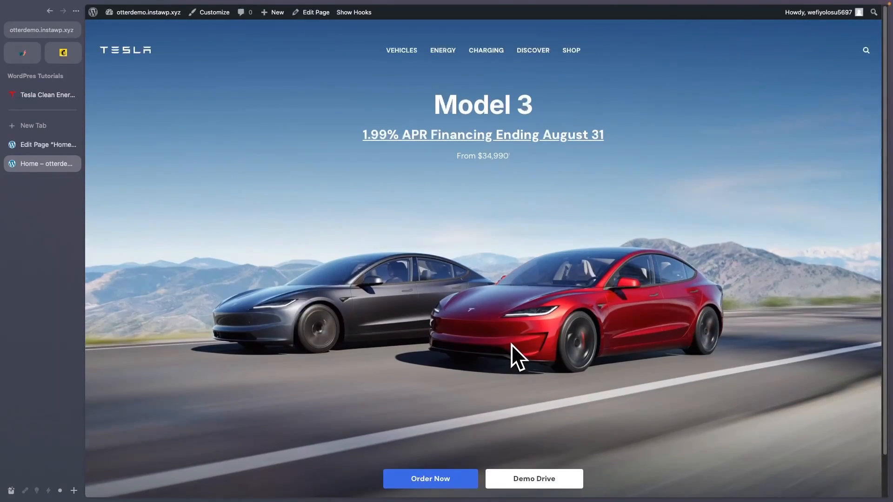
scroll(534, 271, "down", 1)
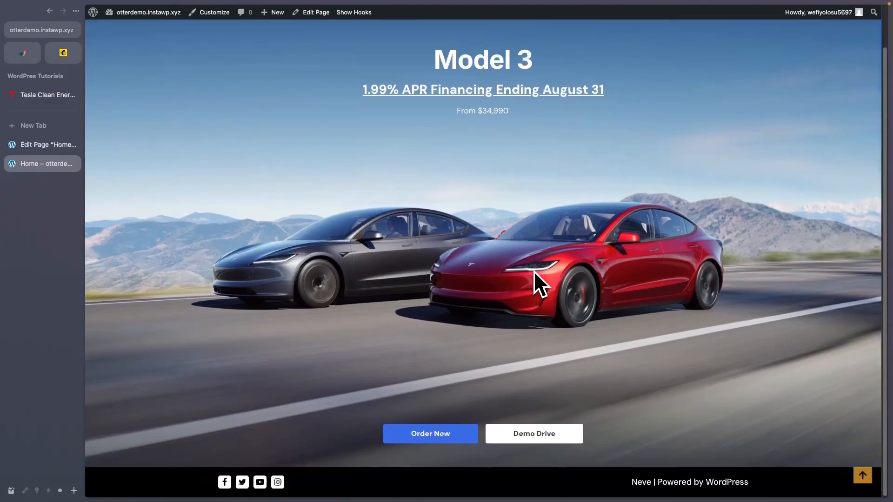
scroll(534, 272, "up", 1)
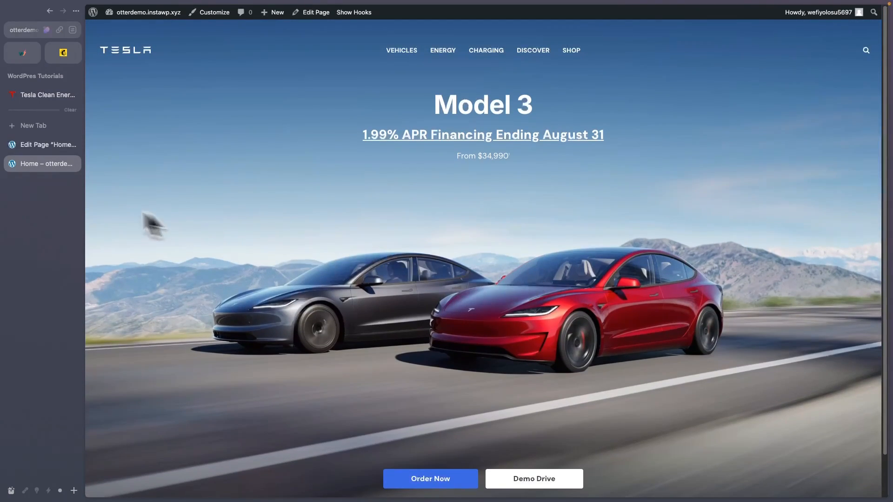
Step: Examine the Tesla homepage's spacing below the hero buttons and the layout of the following Model Y and Model X sections
left_click(48, 148)
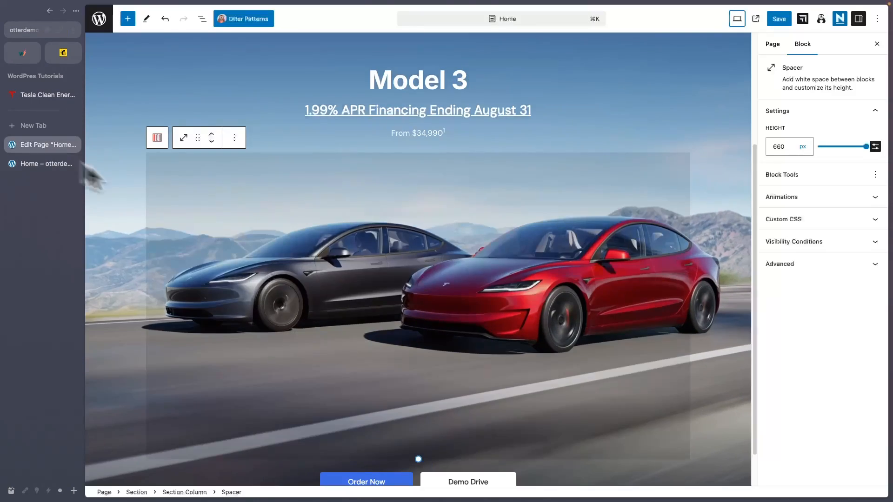
left_click(51, 96)
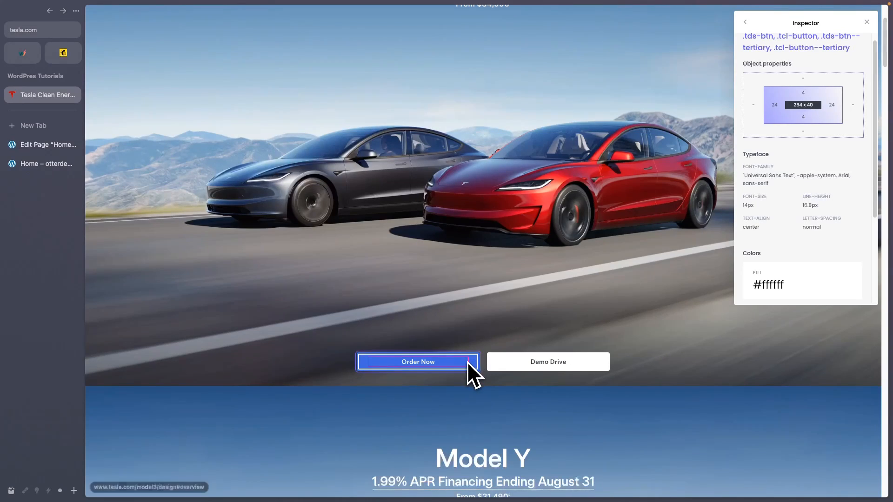
left_click(41, 146)
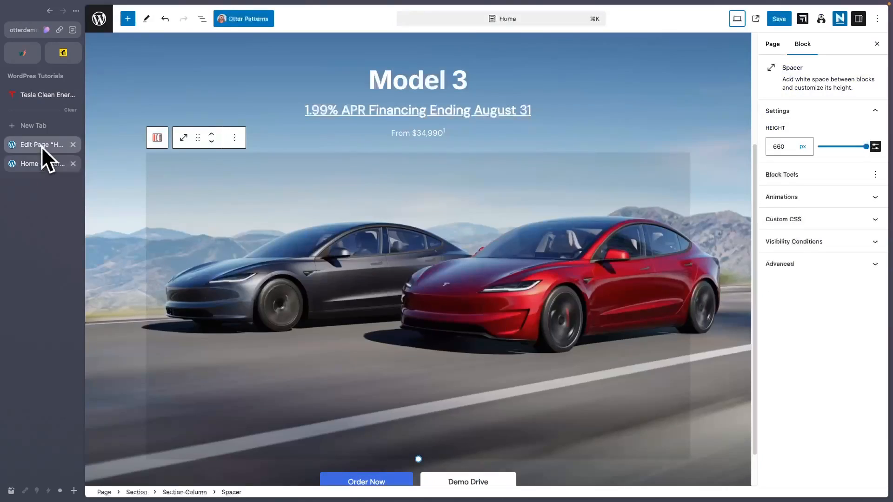
scroll(439, 333, "down", 3)
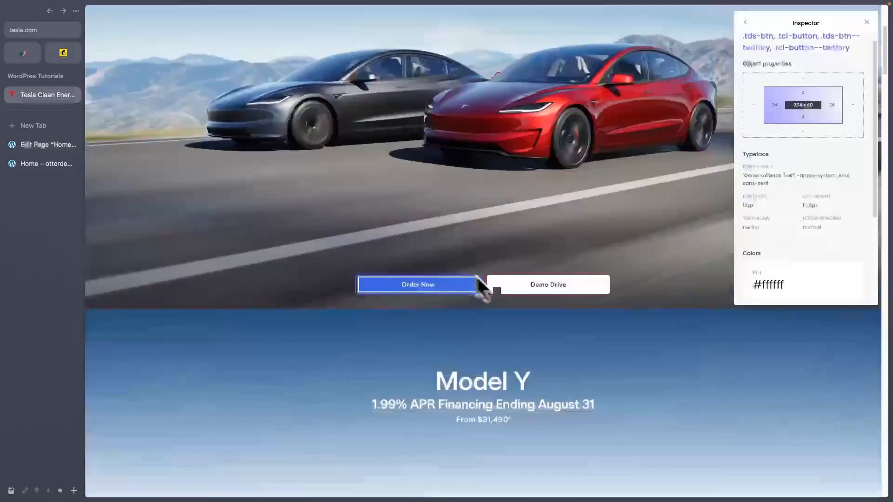
scroll(493, 282, "down", 3)
scroll(525, 286, "up", 5)
scroll(540, 283, "down", 3)
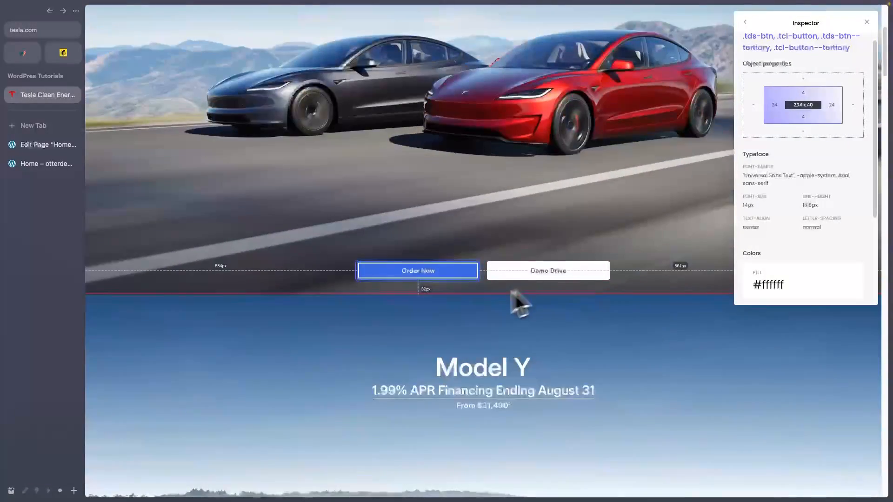
scroll(502, 389, "down", 3)
scroll(512, 384, "down", 3)
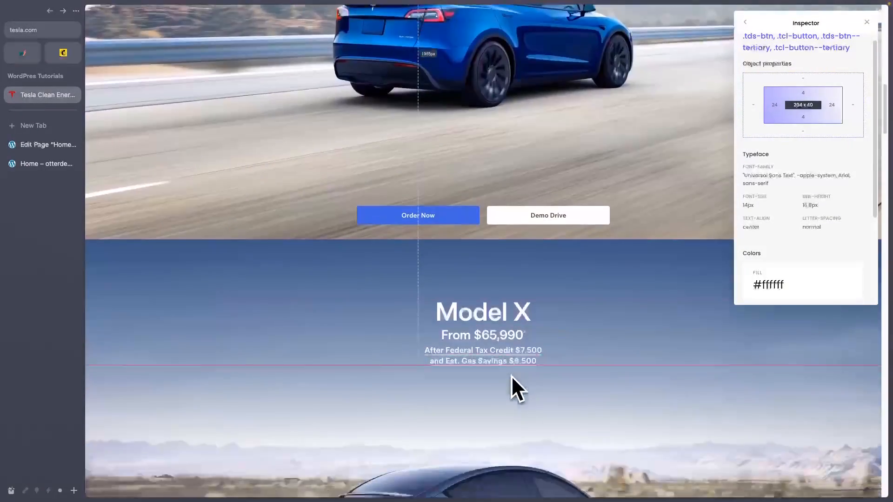
scroll(520, 326, "down", 5)
scroll(519, 317, "down", 3)
scroll(520, 317, "up", 5)
scroll(520, 317, "up", 8)
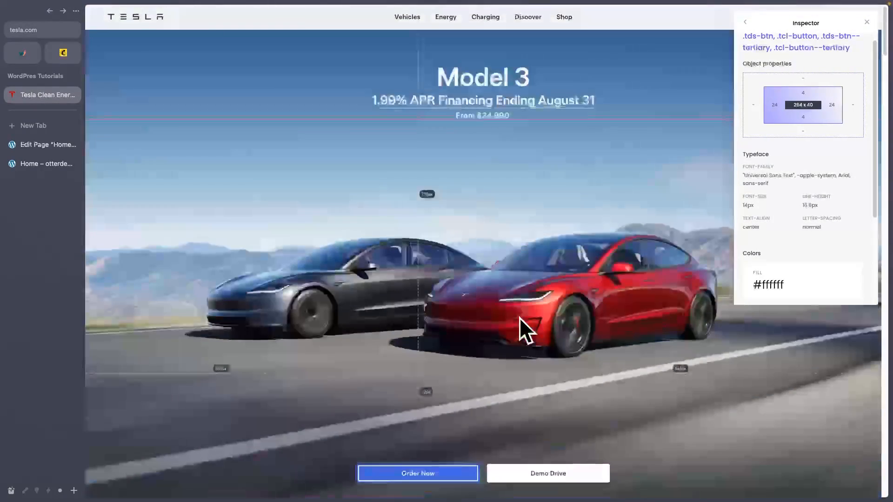
left_click(46, 145)
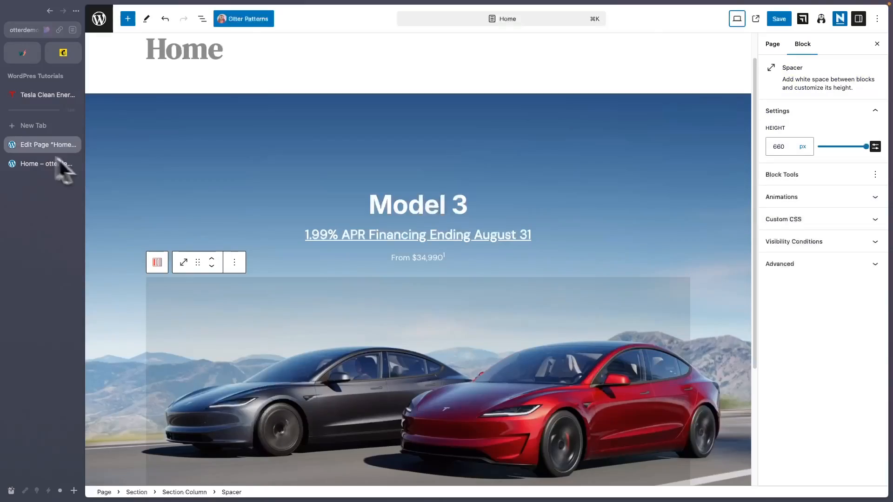
Step: Rename the hero's Section block as Model 3
left_click(203, 23)
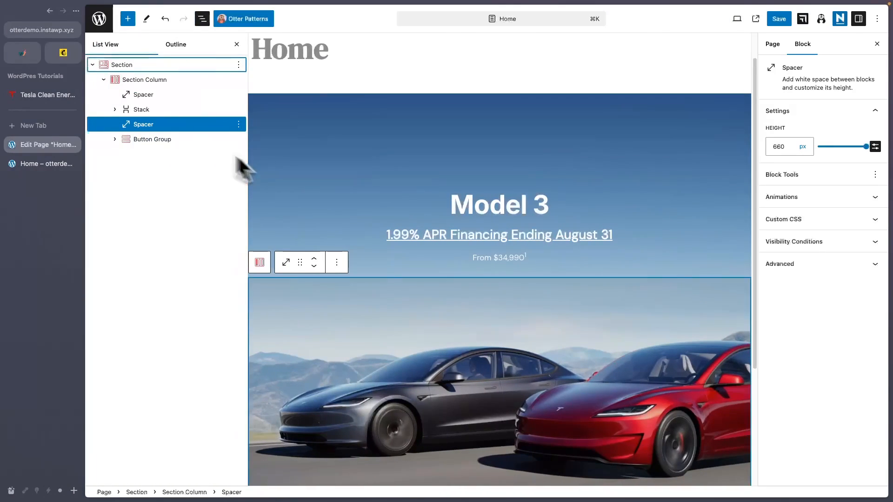
left_click(239, 64)
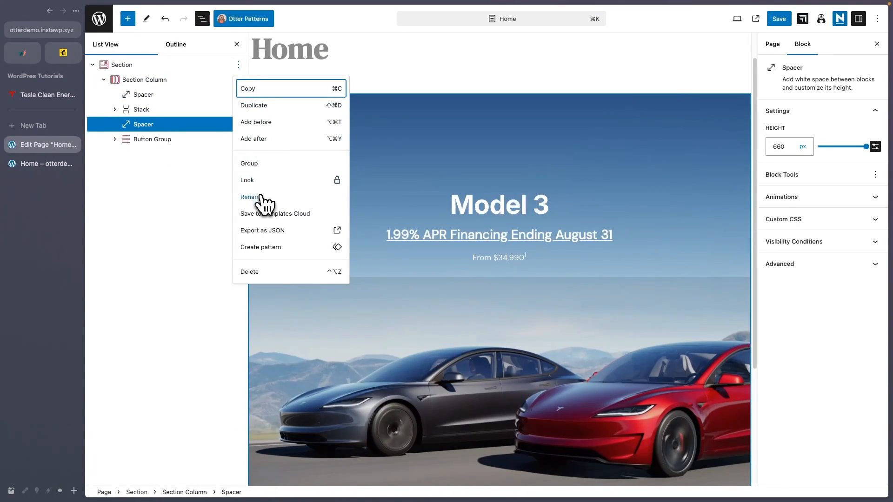
left_click(261, 197)
type("Model 3")
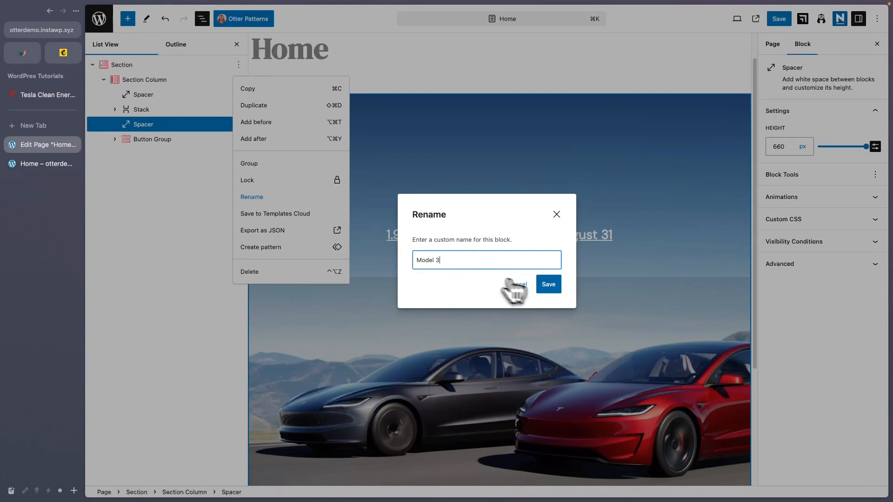
left_click(547, 283)
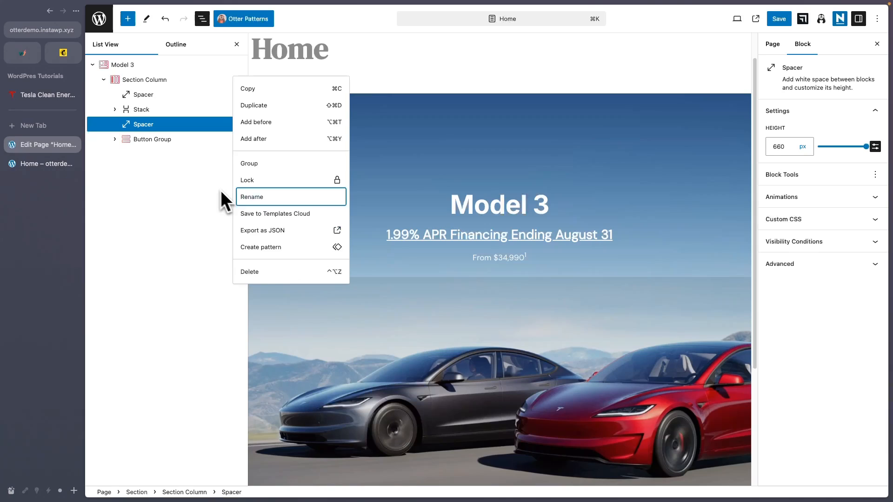
left_click(207, 175)
Step: Duplicate the Model 3 section and rename the copy as Model S
left_click(92, 65)
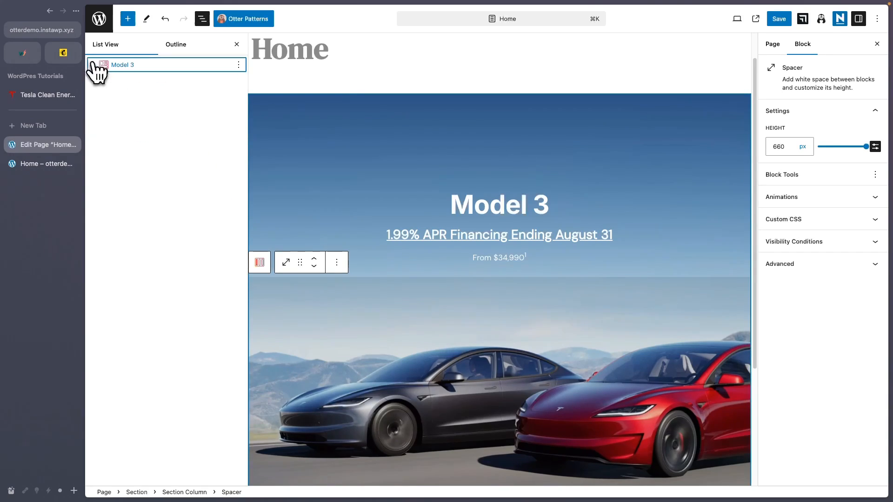
left_click(239, 65)
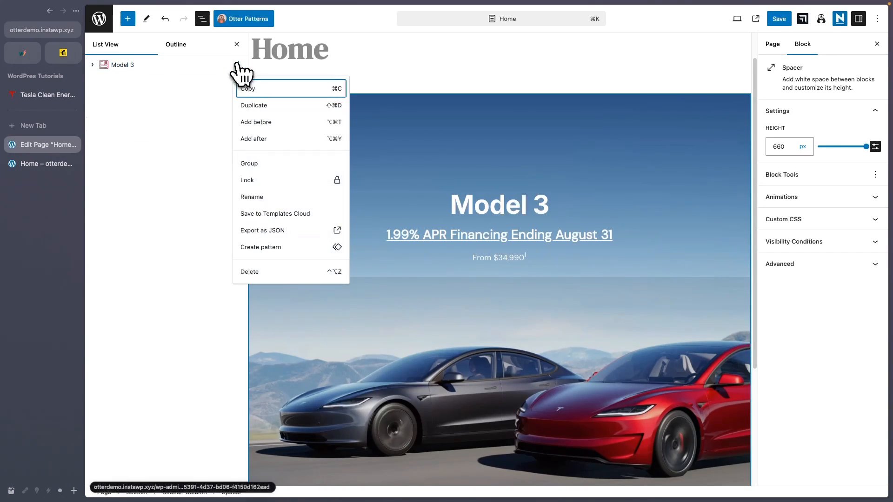
left_click(268, 106)
left_click(153, 154)
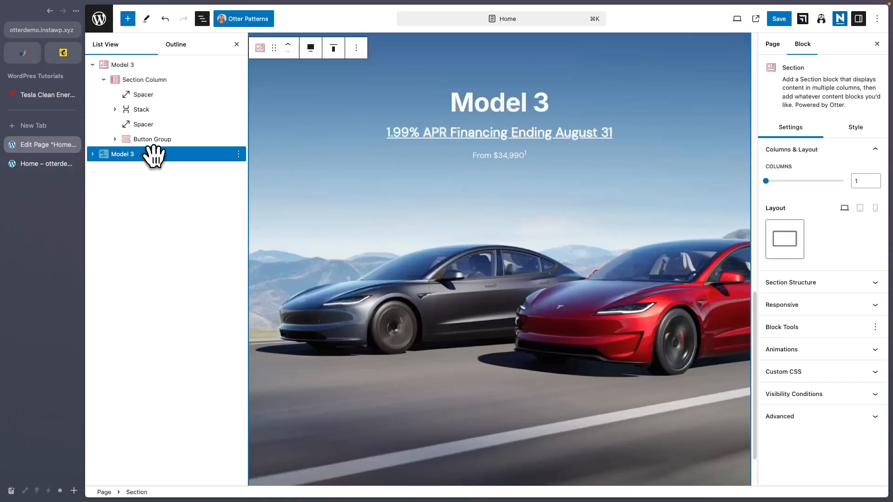
left_click(239, 157)
left_click(251, 286)
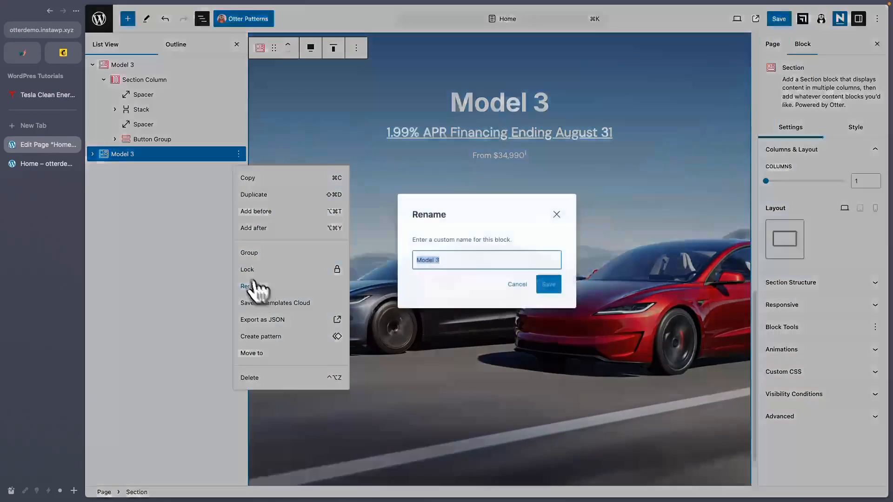
key("BackSpace")
type("S")
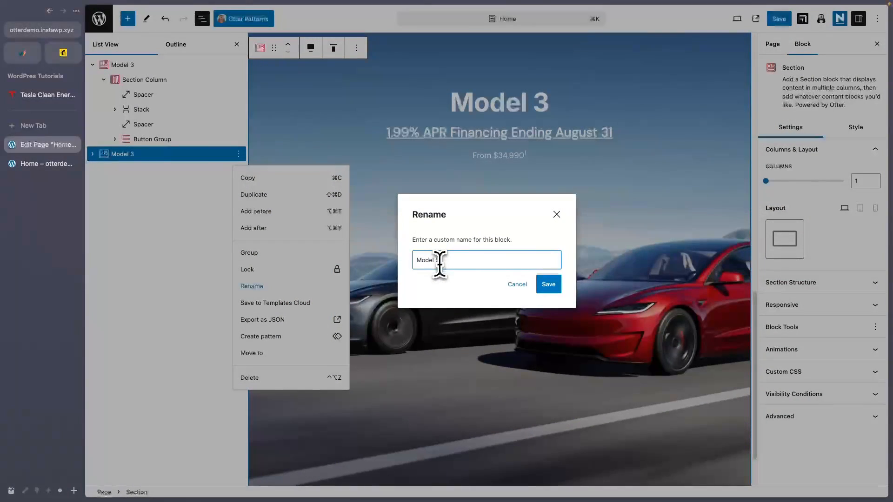
left_click(549, 284)
left_click(195, 191)
Step: Add two more copies of the section named Model X and Model Y, ordering all sections Model 3, Model Y, Model X, Model S
left_click(238, 154)
left_click(261, 194)
left_click(238, 169)
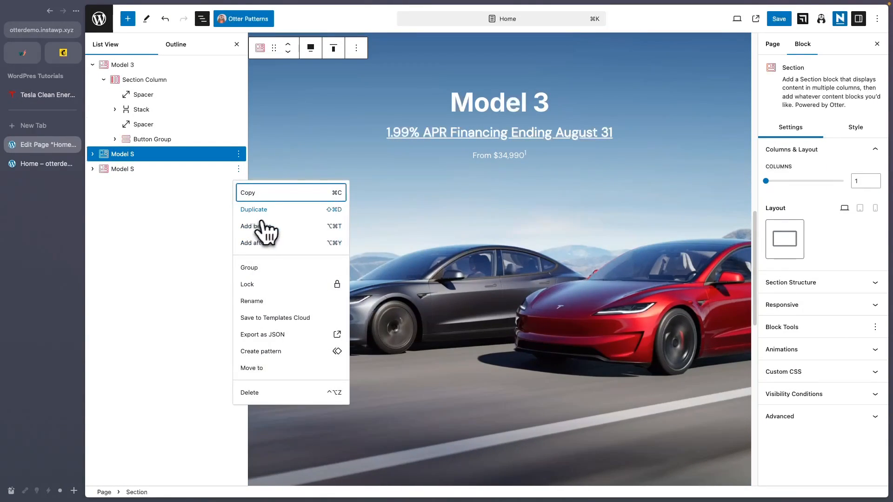
left_click(251, 300)
left_click(446, 261)
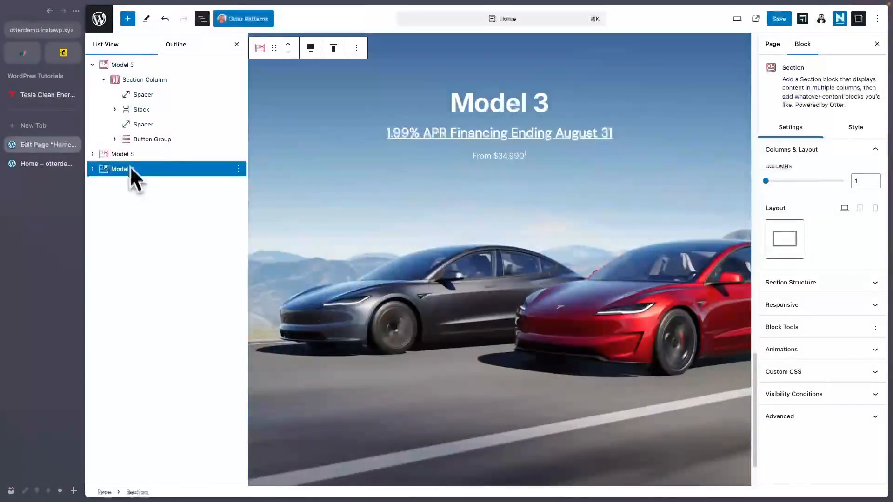
left_click(238, 169)
left_click(253, 209)
left_click(251, 315)
left_click(441, 261)
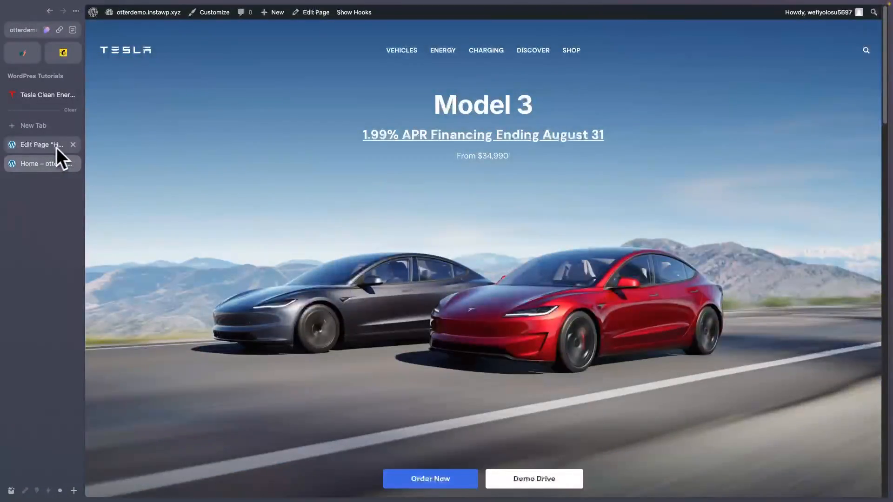
Step: Change the heading text in the Model Y section to "Model Y"
left_click(48, 145)
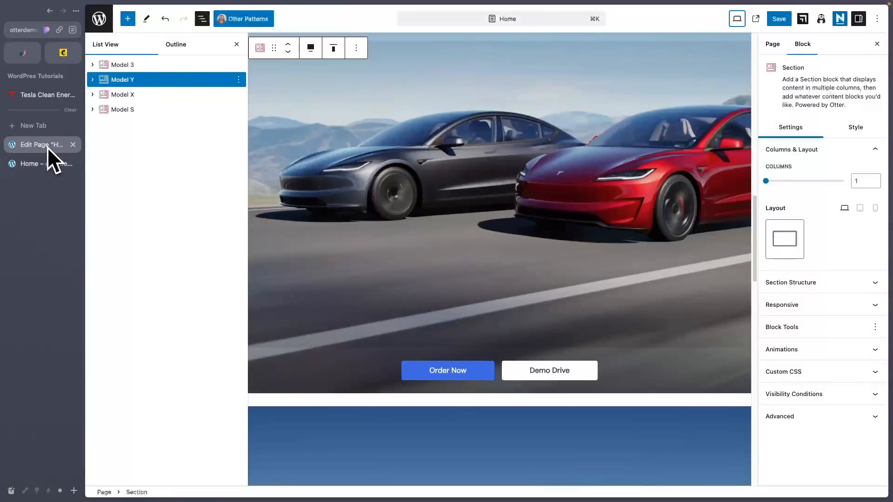
scroll(490, 188, "up", 20)
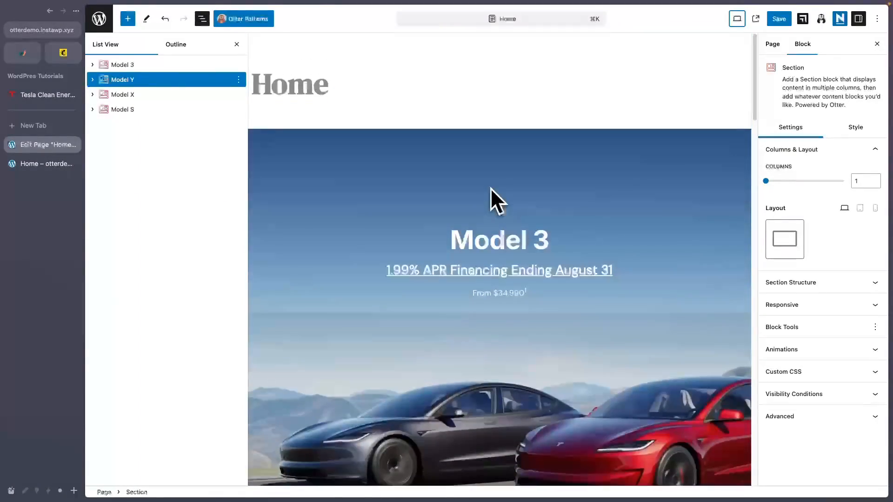
scroll(492, 188, "down", 12)
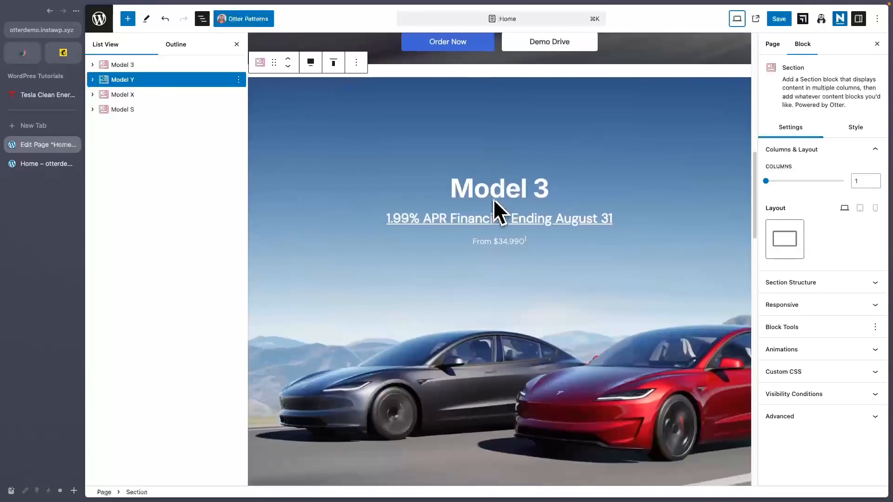
left_click(551, 189)
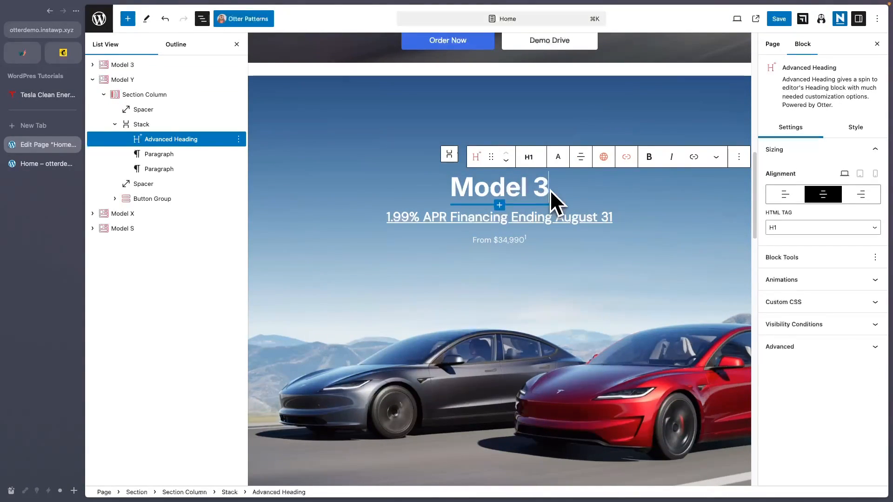
key("BackSpace")
type("Y")
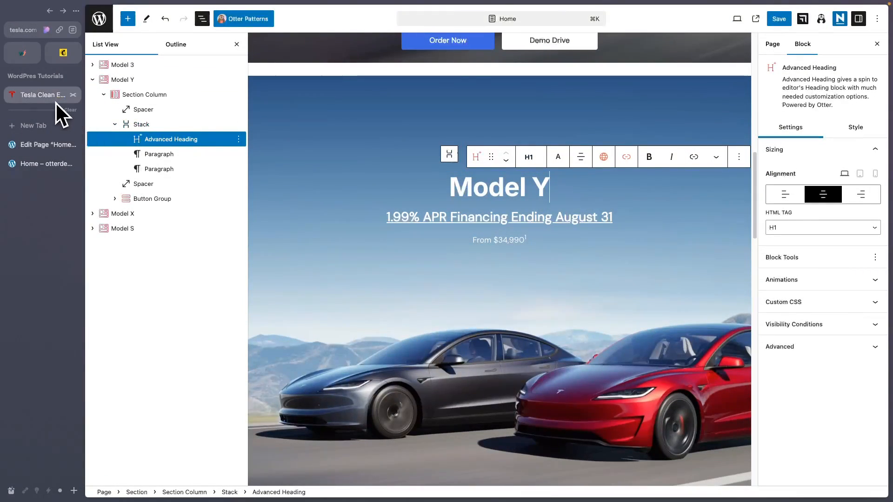
Step: Check the Model Y text on the Tesla homepage and set the section's price line to "From $31,490" with a superscript 2
left_click(46, 95)
left_click_drag(481, 279, 354, 280)
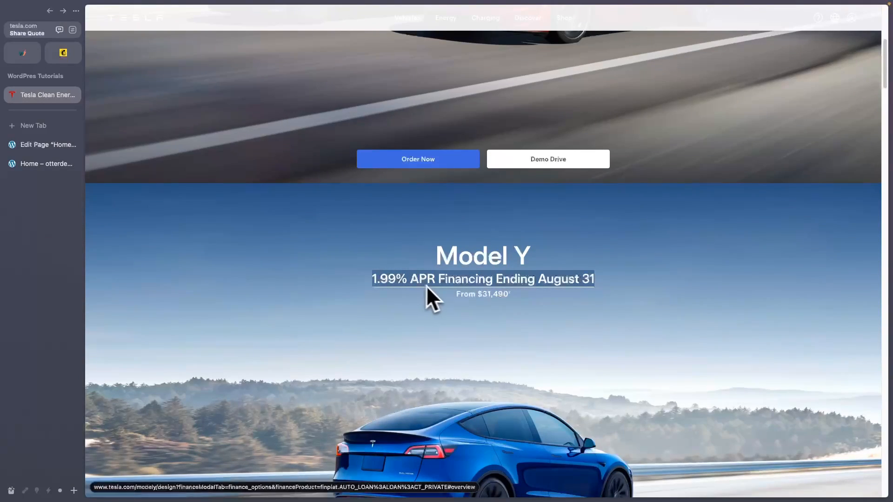
left_click(47, 147)
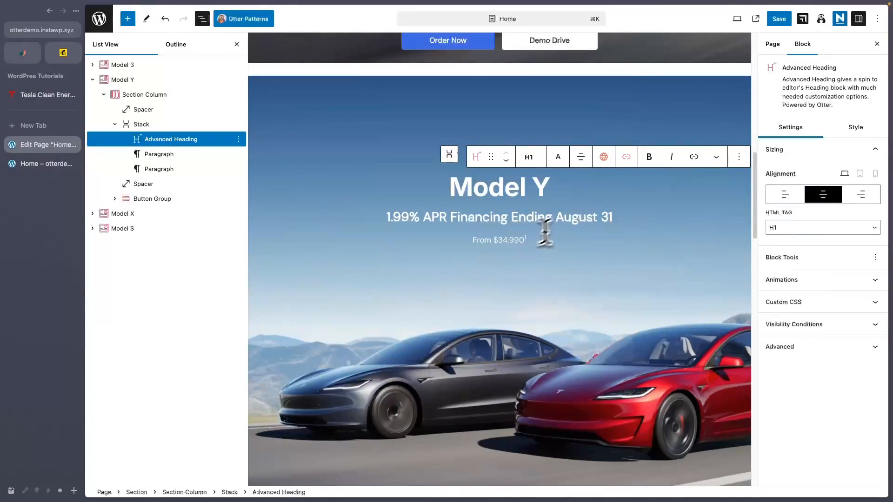
triple_click(577, 218)
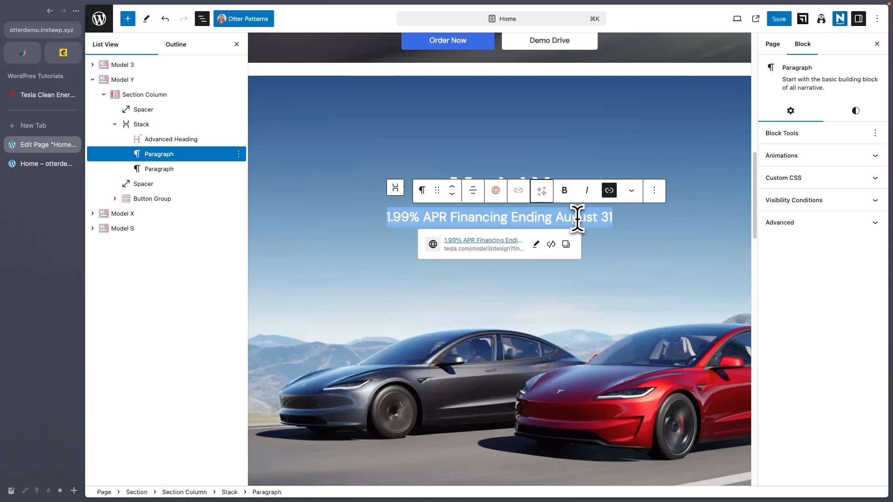
left_click(657, 224)
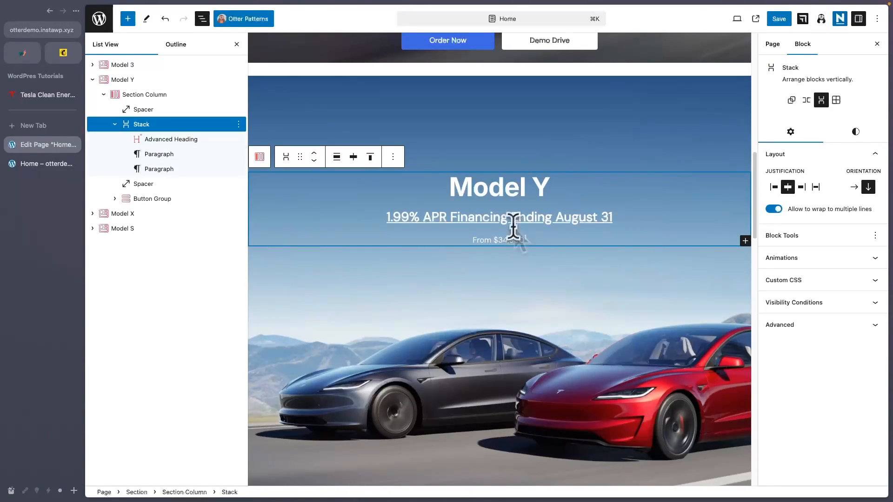
left_click(511, 240)
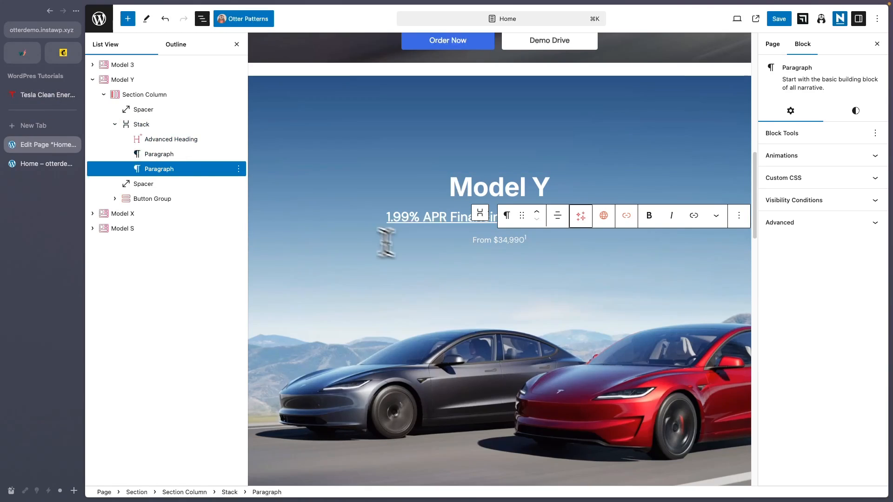
left_click(28, 95)
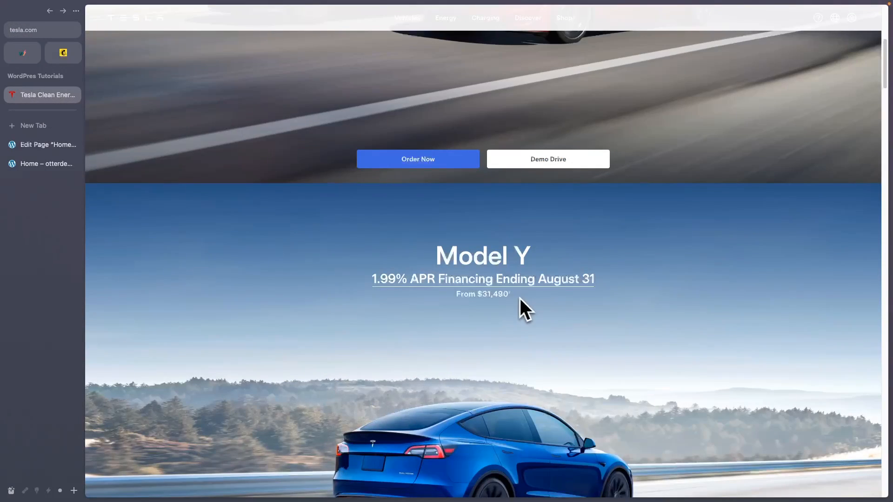
left_click(30, 145)
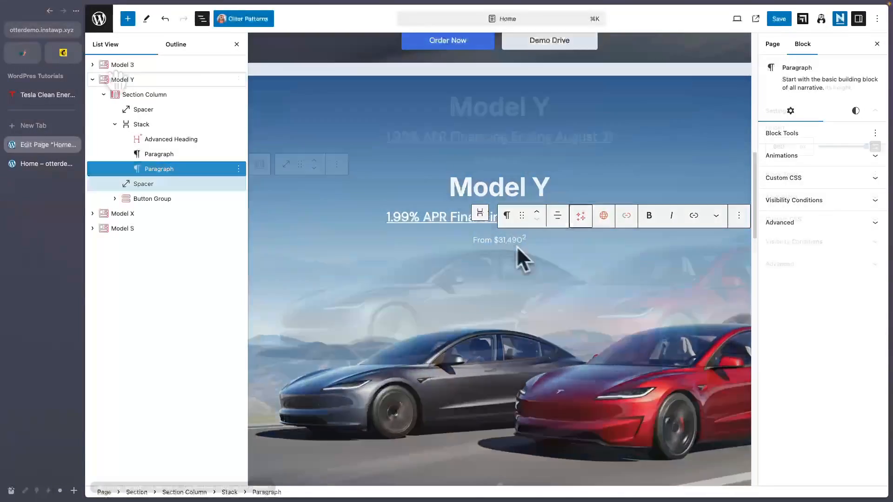
Step: Replace the Model Y section's background image with the blue Model Y picture from the media library
left_click(117, 80)
left_click(851, 129)
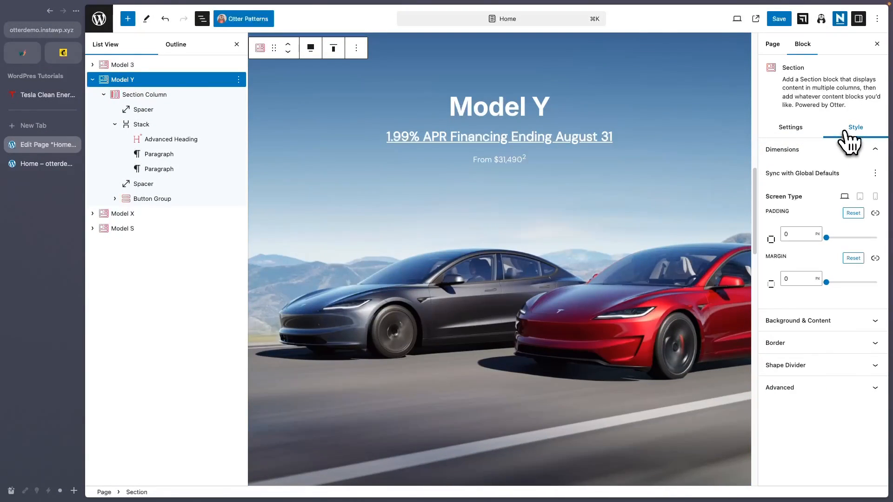
left_click(826, 321)
left_click(796, 399)
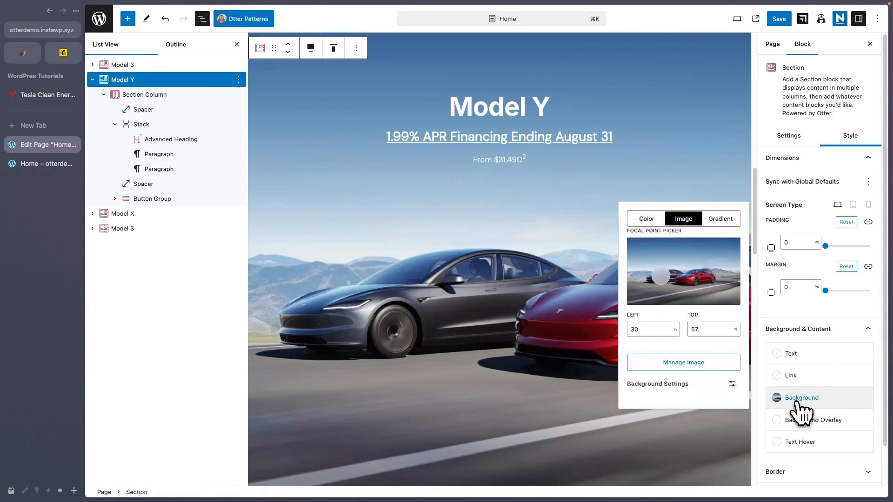
left_click(699, 367)
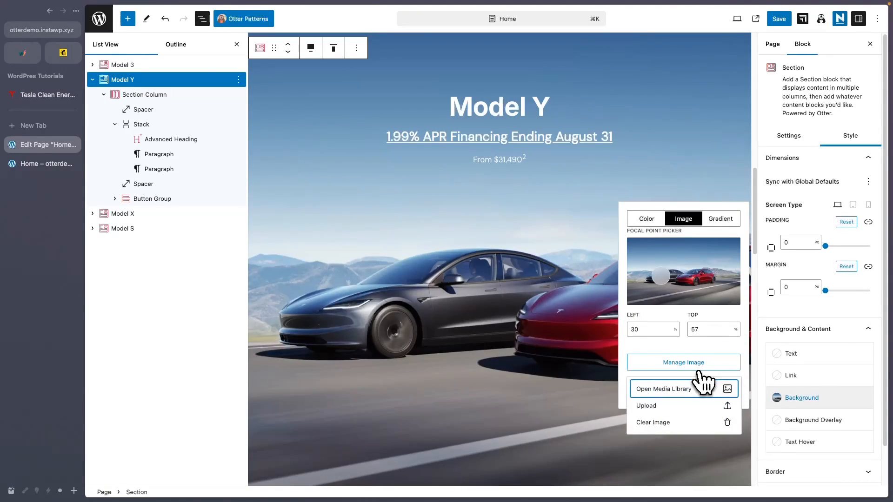
left_click(692, 393)
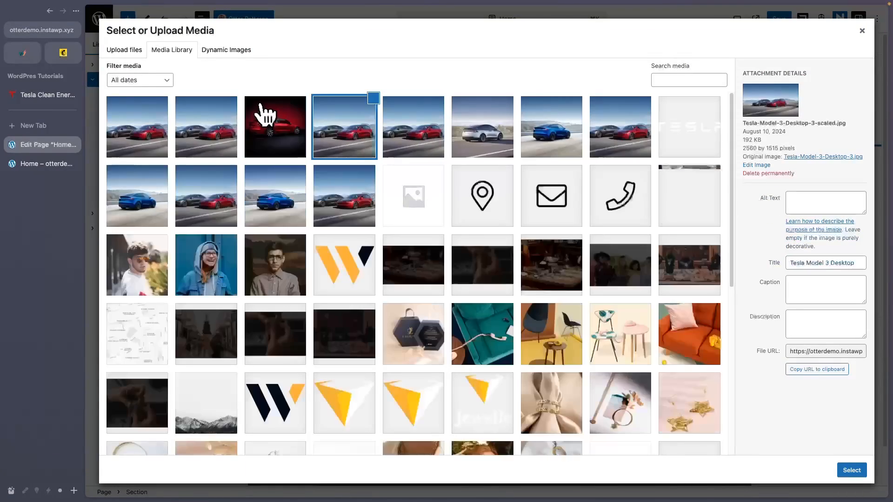
left_click(300, 211)
left_click(852, 470)
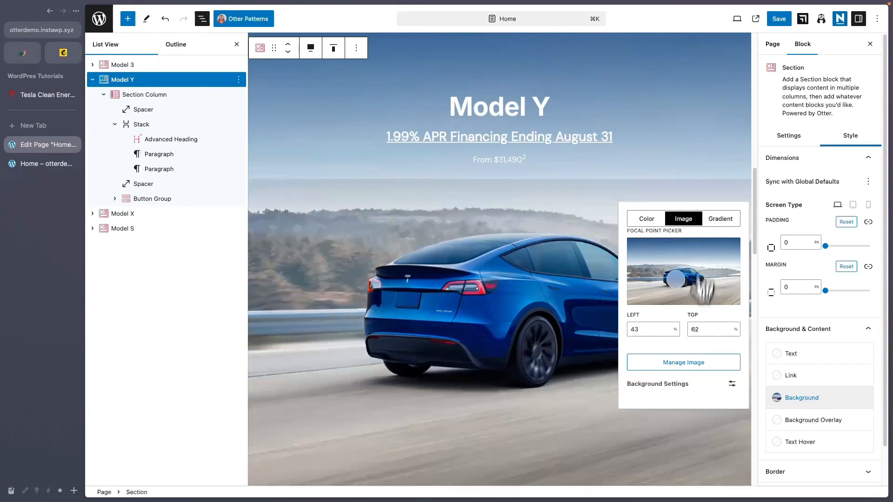
Step: Preview the page in a new tab and review the Model Y section's text, background and button spacing
left_click(737, 19)
left_click(679, 101)
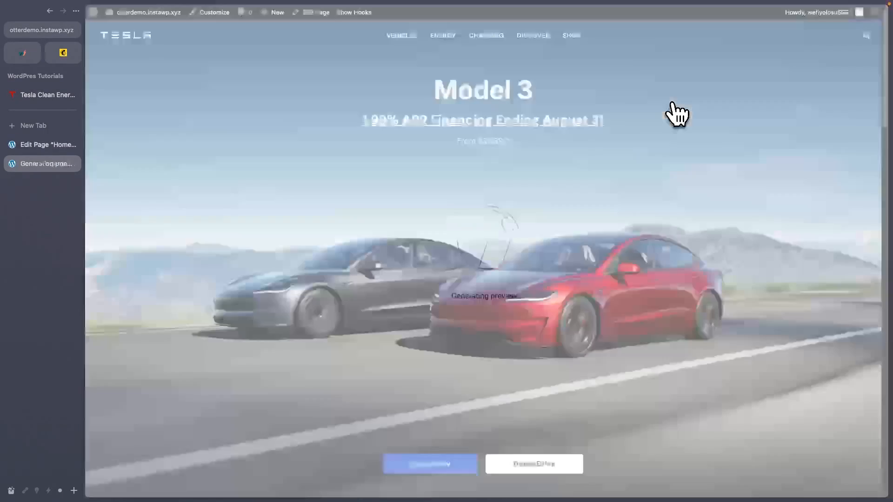
scroll(455, 194, "down", 10)
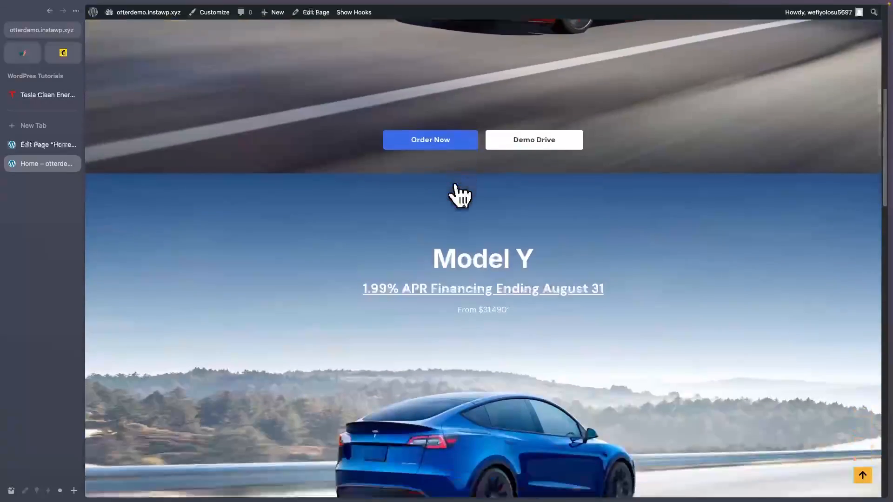
scroll(460, 195, "down", 2)
scroll(460, 196, "down", 1)
scroll(460, 196, "up", 3)
scroll(460, 195, "down", 1)
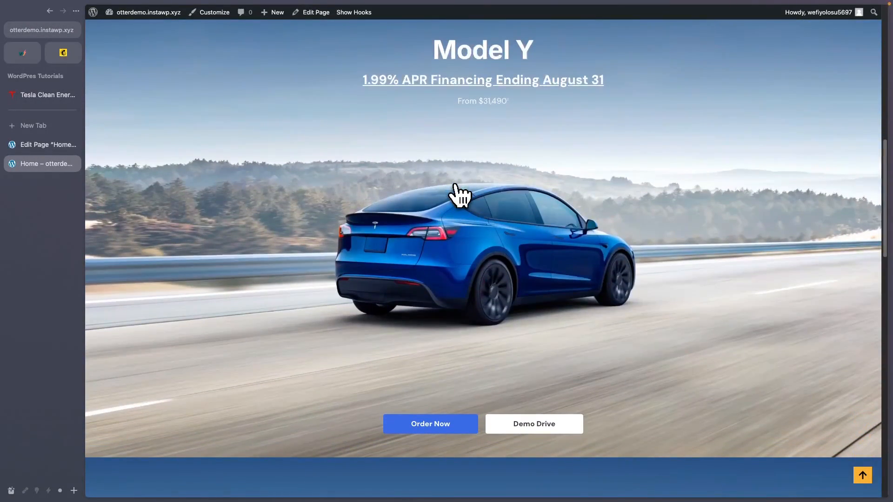
Step: Check the Model X text on the Tesla homepage and change the heading in the Model X section to "Model X"
key("ctrl+Tab")
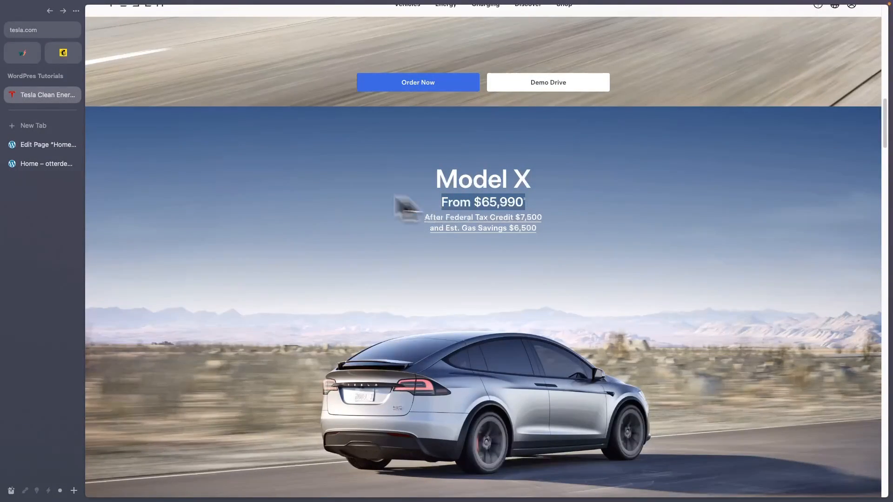
left_click(38, 148)
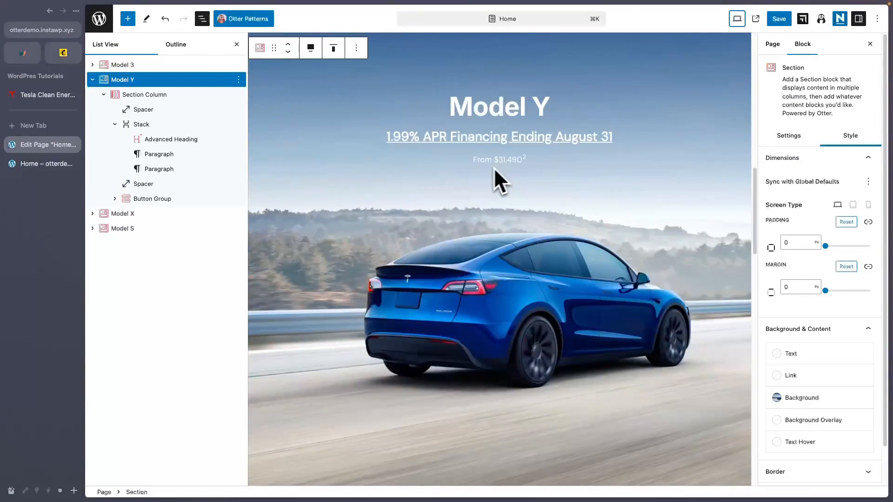
scroll(493, 181, "down", 10)
left_click(552, 276)
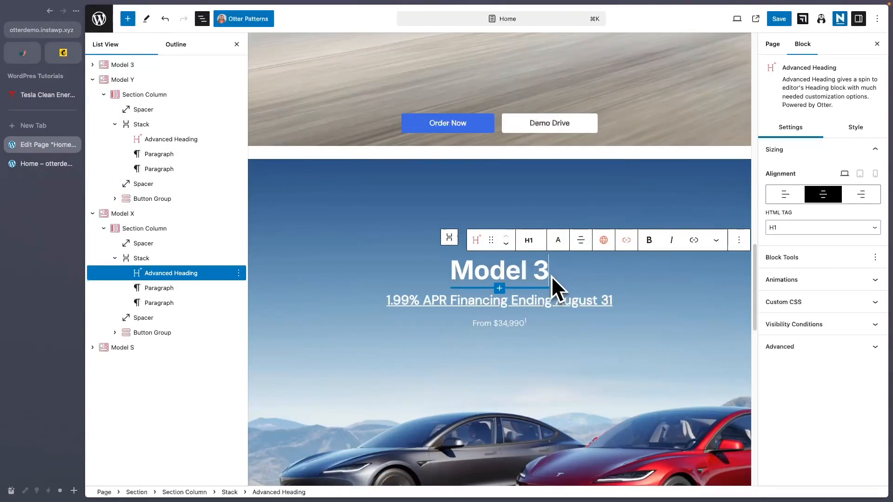
key("BackSpace")
type("X")
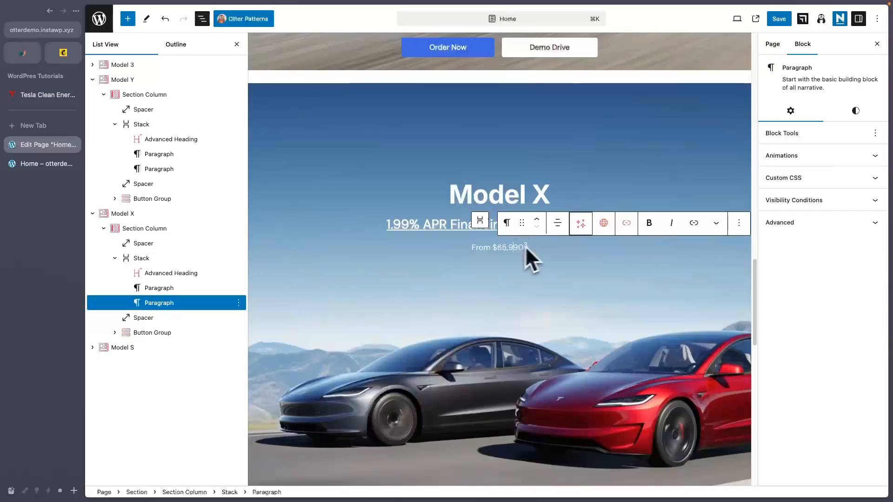
Step: Move the Model X section's price line above the financing line and set its font size to 28 px
left_click(538, 220)
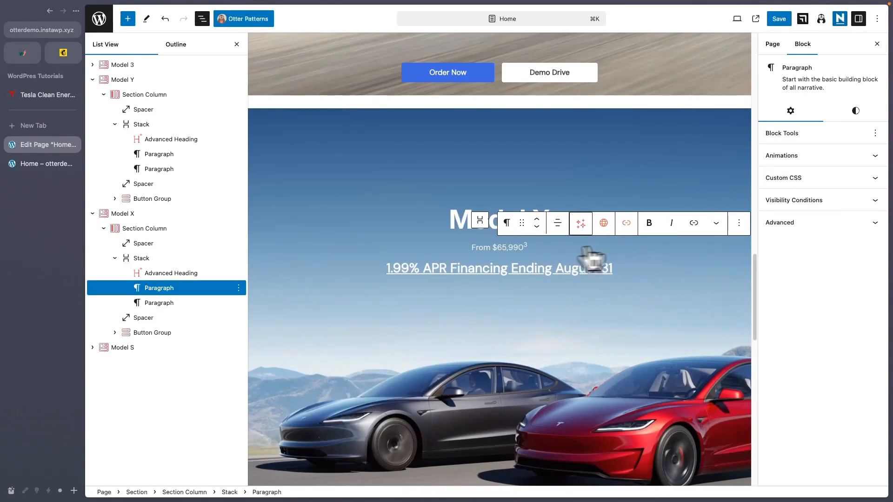
left_click(855, 112)
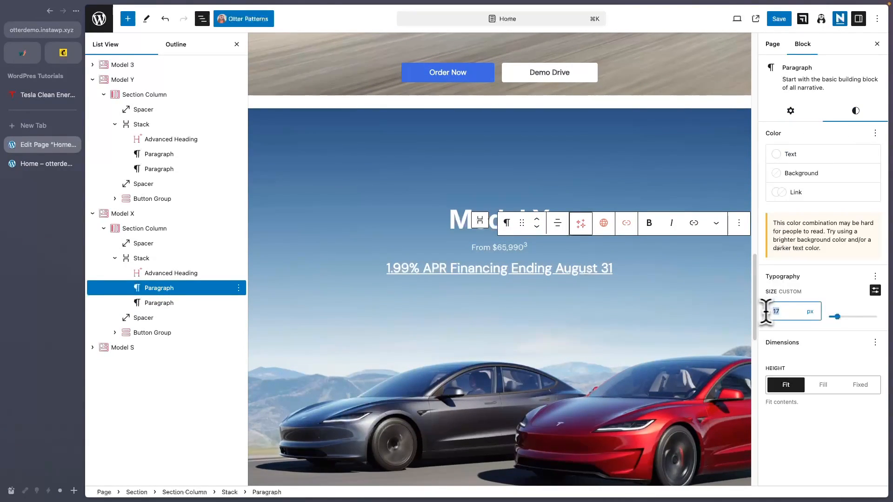
type("28")
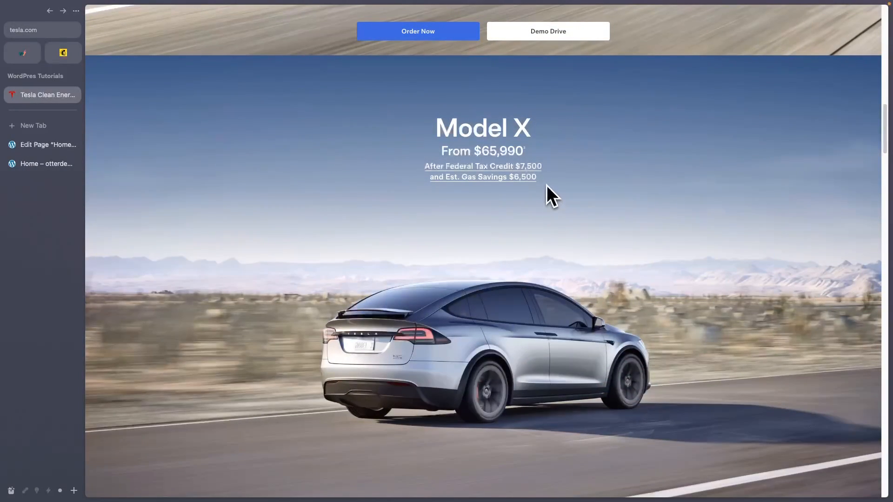
Step: Copy the tax credit and gas savings text from Tesla's Model X section and inspect that text's typeface properties
left_click_drag(546, 186, 425, 173)
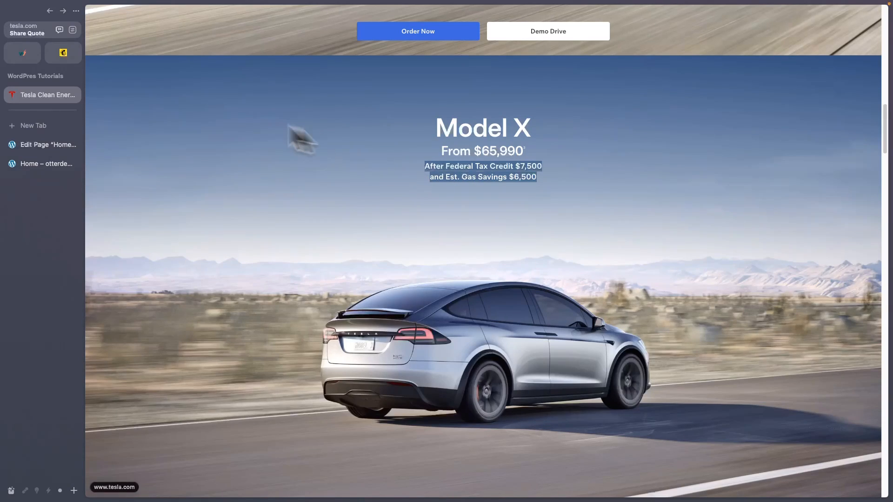
left_click(46, 31)
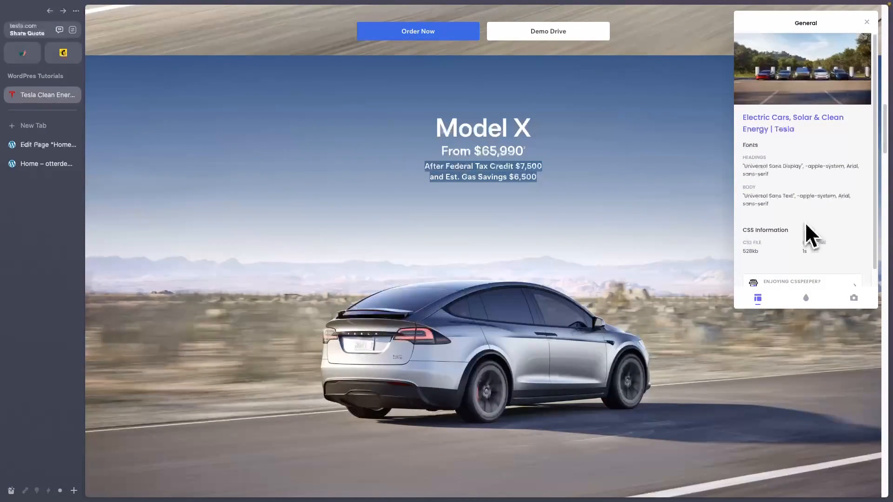
scroll(791, 235, "down", 3)
left_click(512, 125)
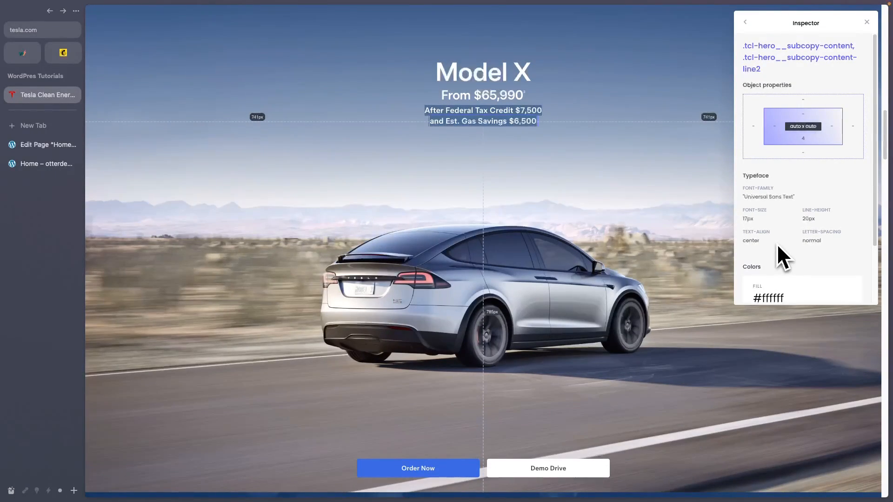
Step: Back in the page editor, set the appearance of the Model X section's price line to Semi Bold
left_click(33, 144)
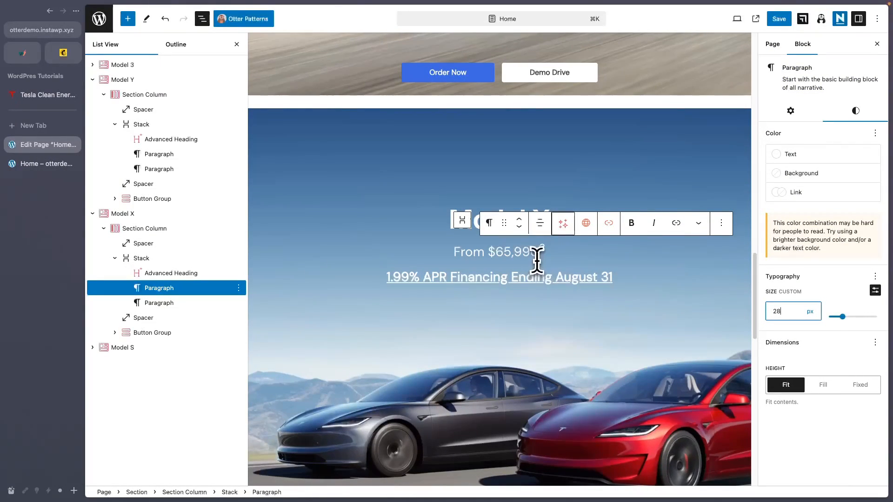
left_click(875, 276)
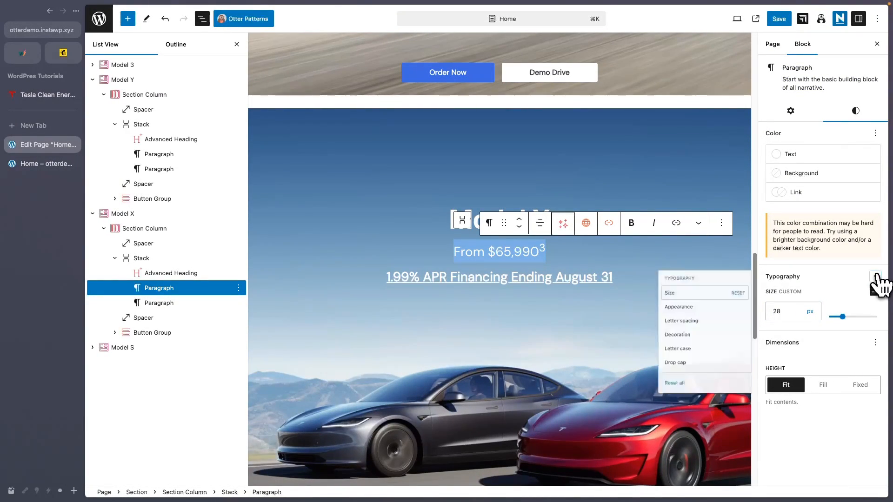
left_click(664, 317)
left_click(786, 352)
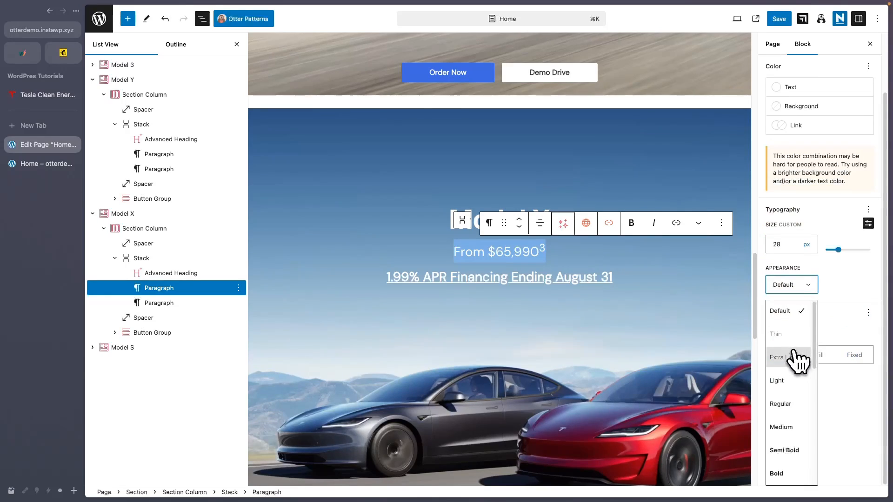
left_click(796, 449)
Step: Replace the Model X section's financing text with "After Federal Tax Credit $7,500and Est. Gas Savings $6,500" and select the new line
triple_click(608, 282)
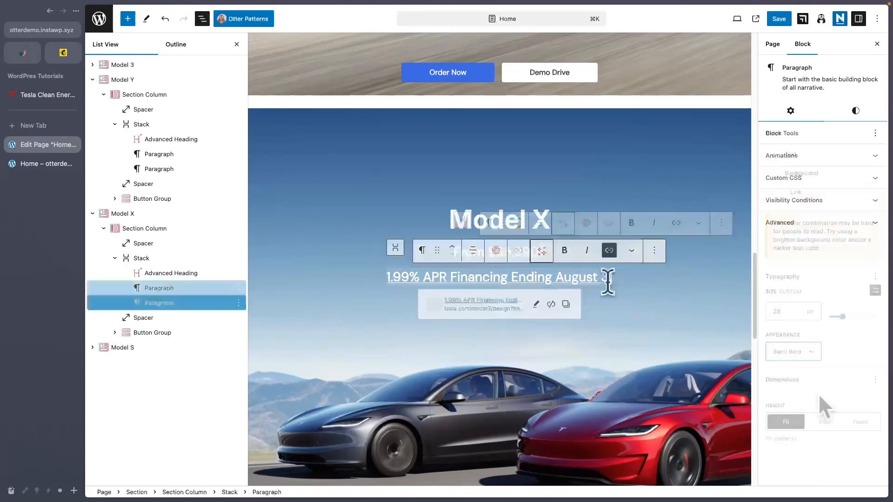
type("After Federal Tax Credit $7,500and Est. Gas Savings $6,500")
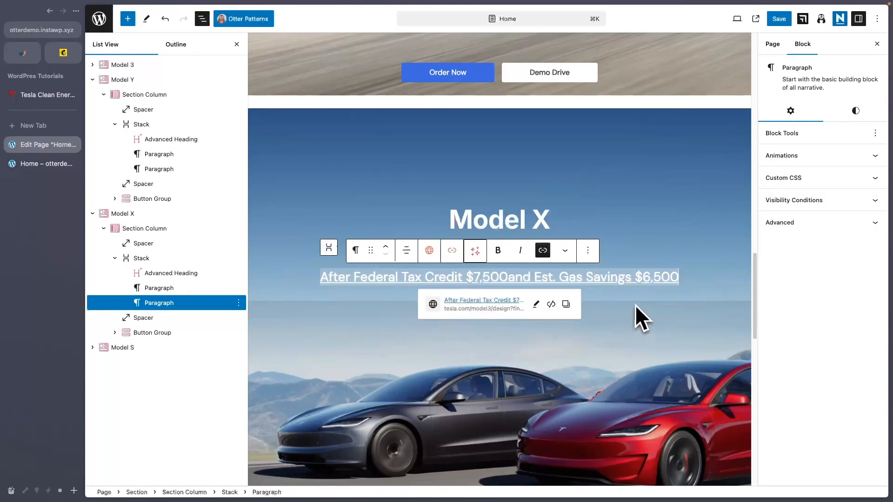
left_click(683, 289)
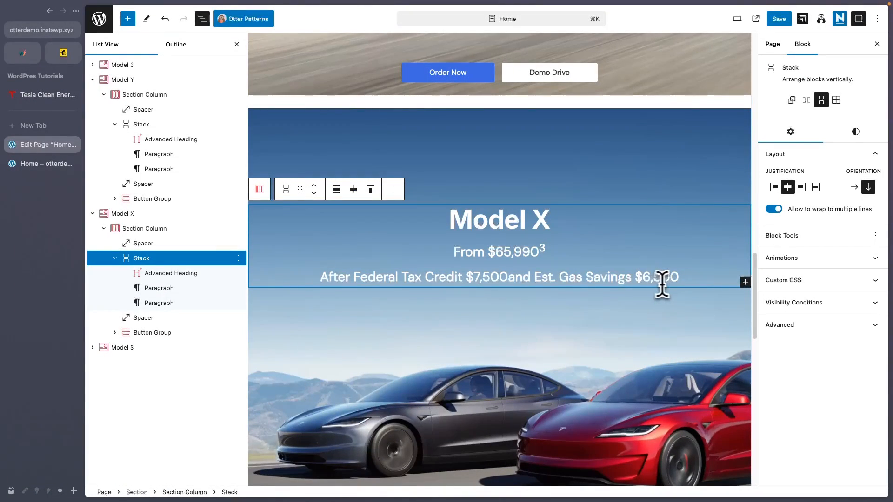
left_click(636, 283)
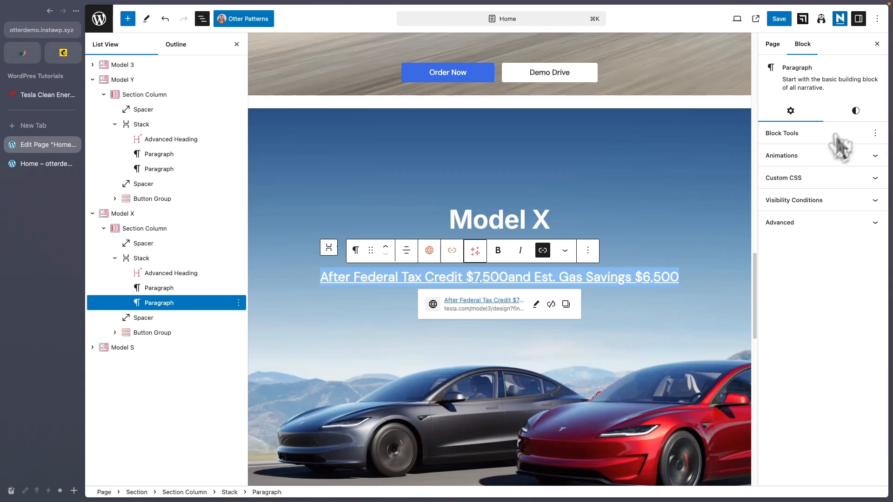
Step: Set the Model X tax credit paragraph's font size to 17 px and break its line before "and Est. Gas Savings $6,500"
left_click(856, 111)
double_click(795, 314)
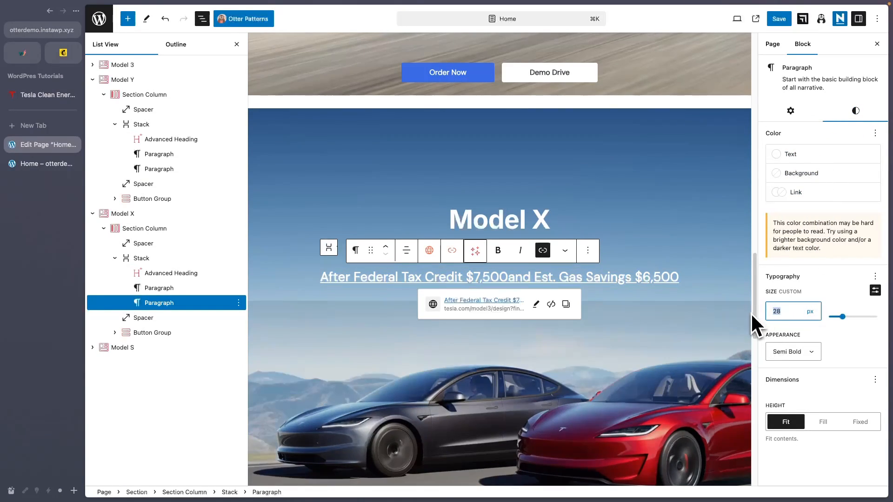
type("17")
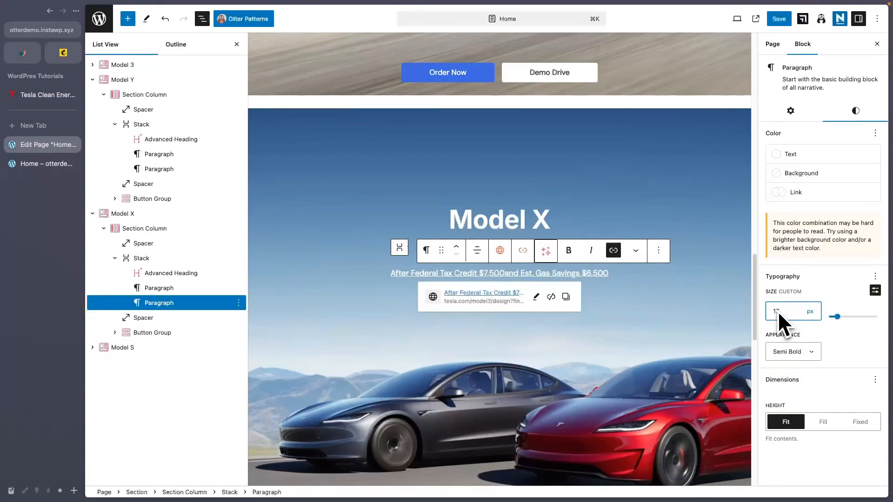
left_click(512, 272)
left_click(520, 295)
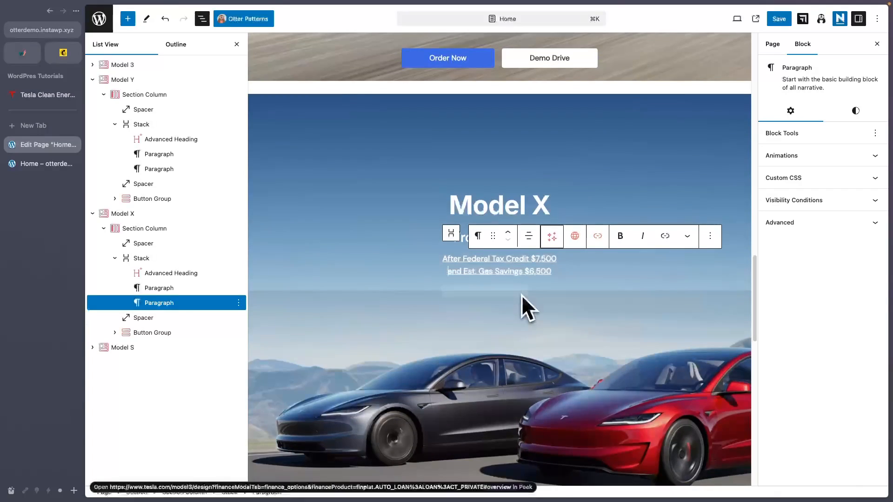
Step: Replace the Model X section's background image with Tesla-Model-X-Desktop-scaled.jpg from the media library
scroll(569, 292, "down", 1)
scroll(563, 281, "up", 2)
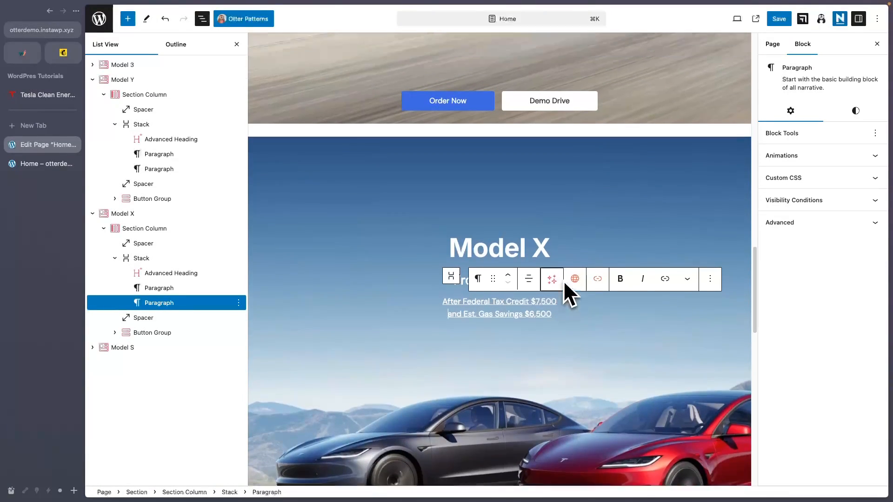
left_click(561, 294)
left_click(845, 136)
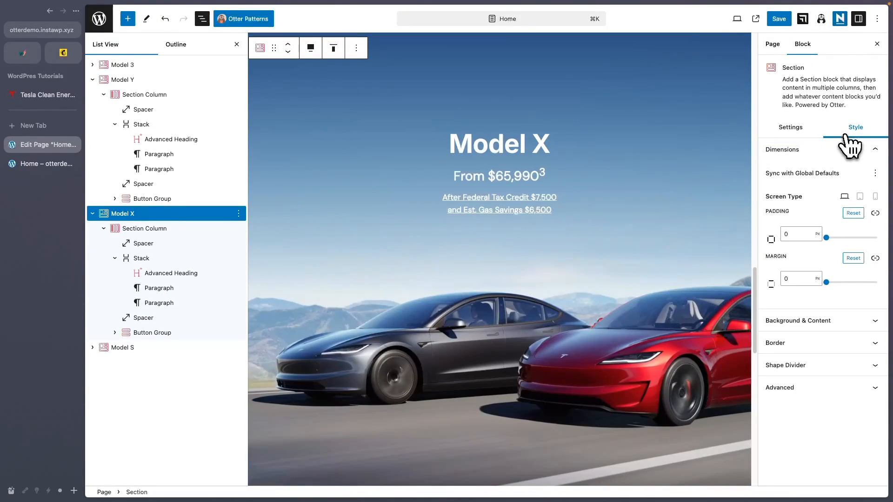
left_click(828, 325)
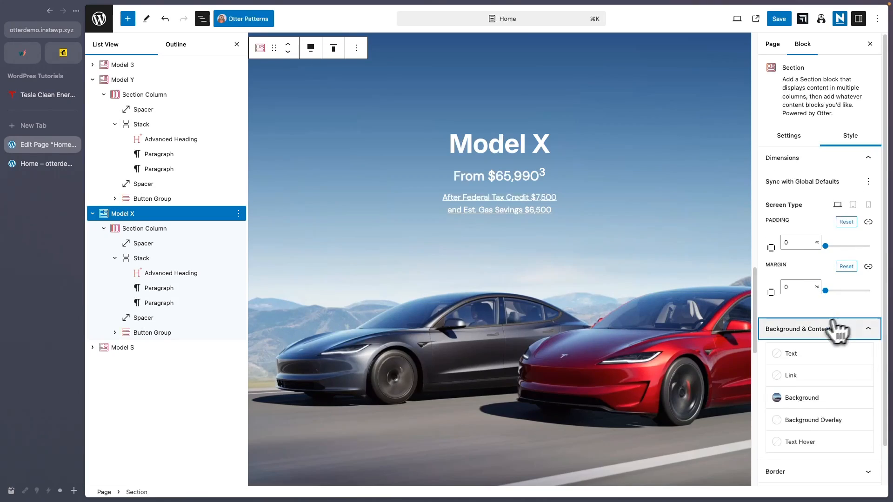
left_click(803, 399)
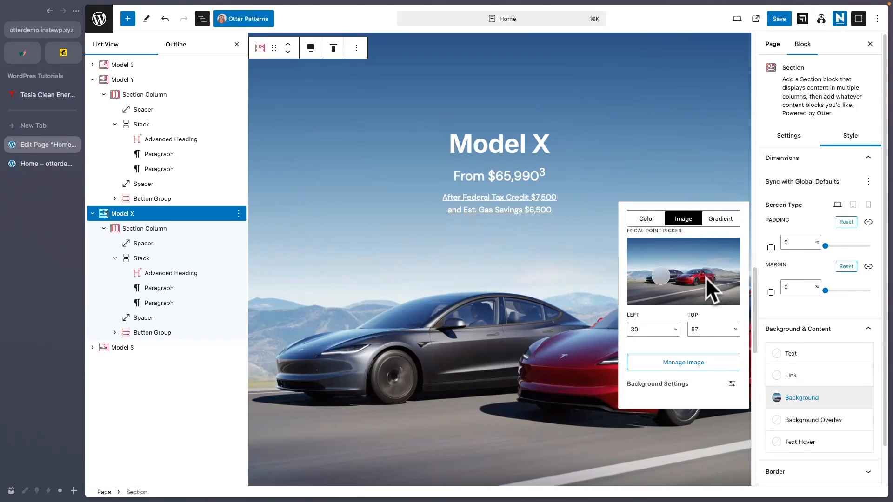
left_click(698, 363)
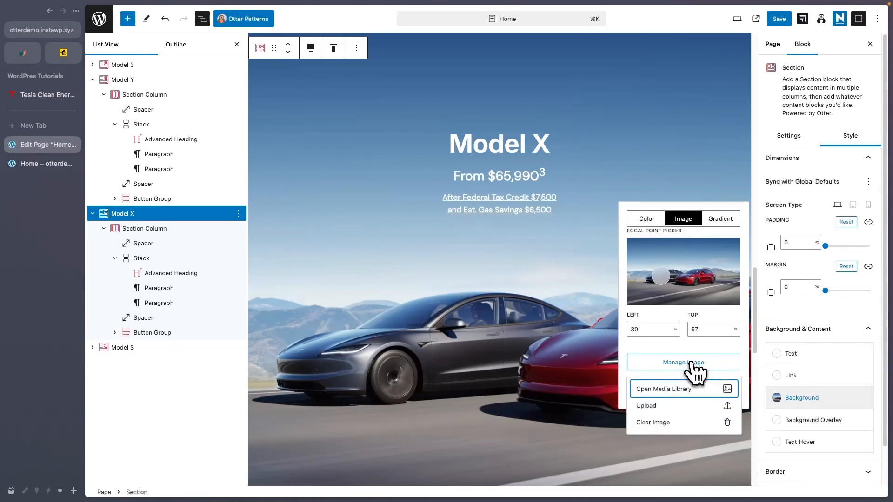
left_click(698, 396)
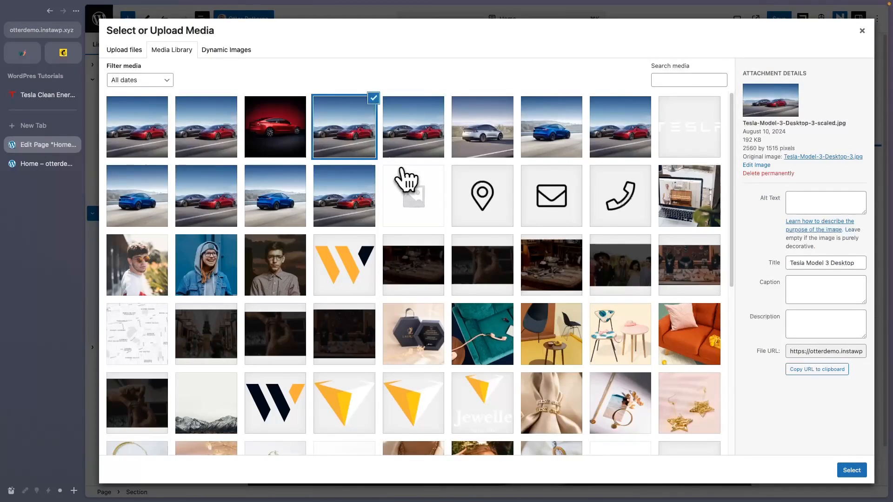
left_click(478, 139)
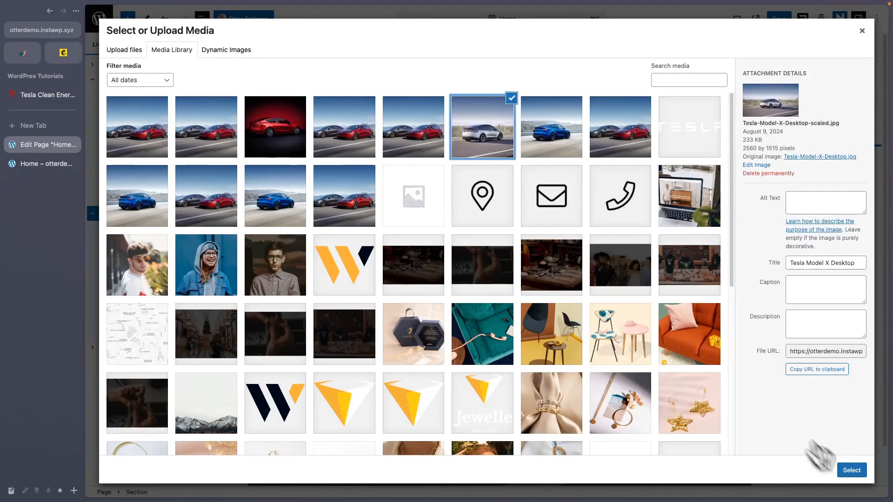
left_click(852, 470)
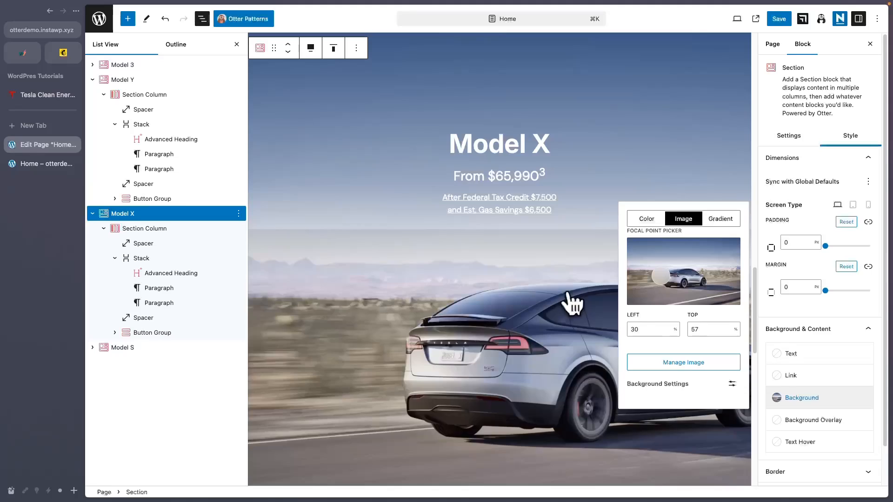
Step: Preview the page in a new tab and check how the Model X section looks with its background image
scroll(567, 303, "down", 3)
scroll(542, 249, "up", 4)
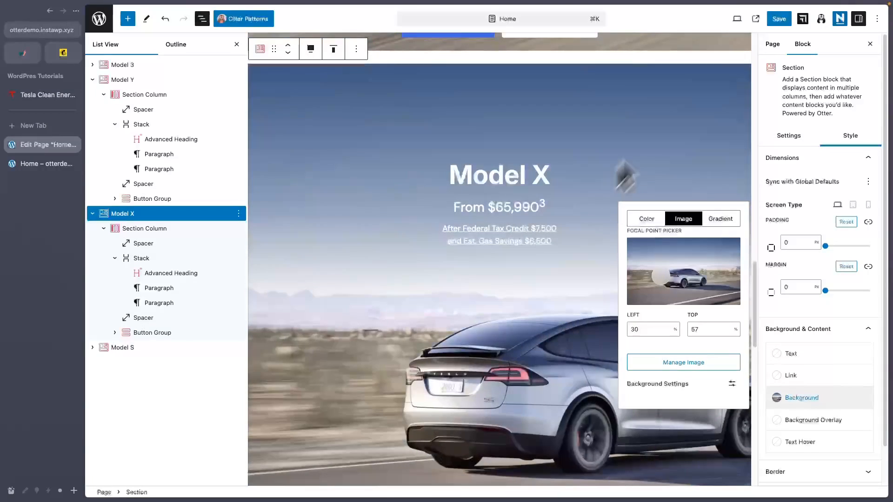
left_click(739, 22)
left_click(680, 100)
scroll(535, 197, "down", 7)
scroll(531, 203, "down", 14)
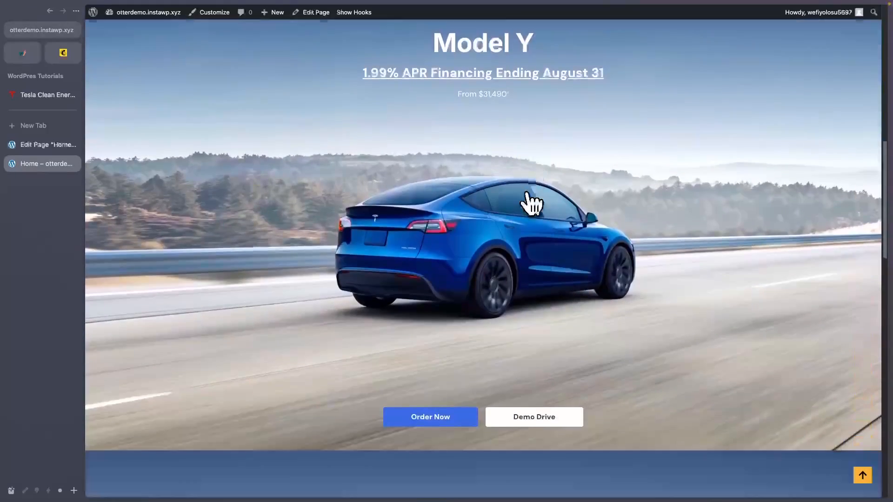
scroll(532, 204, "down", 3)
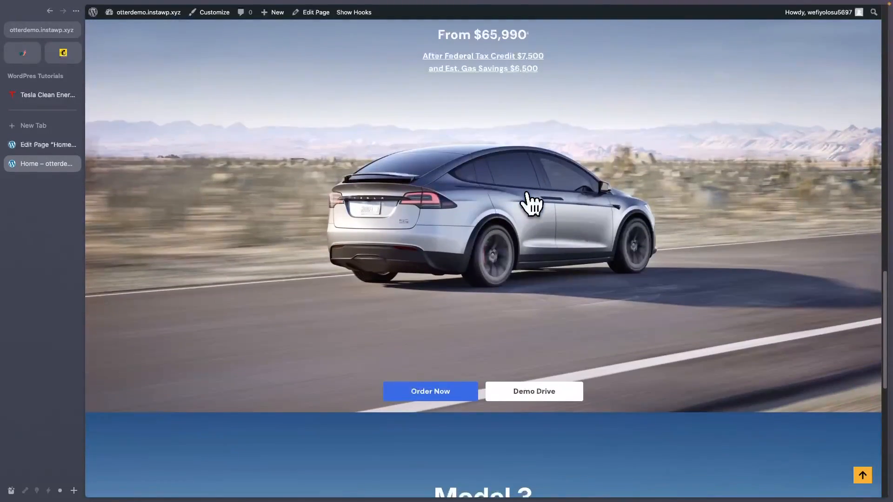
scroll(531, 203, "down", 5)
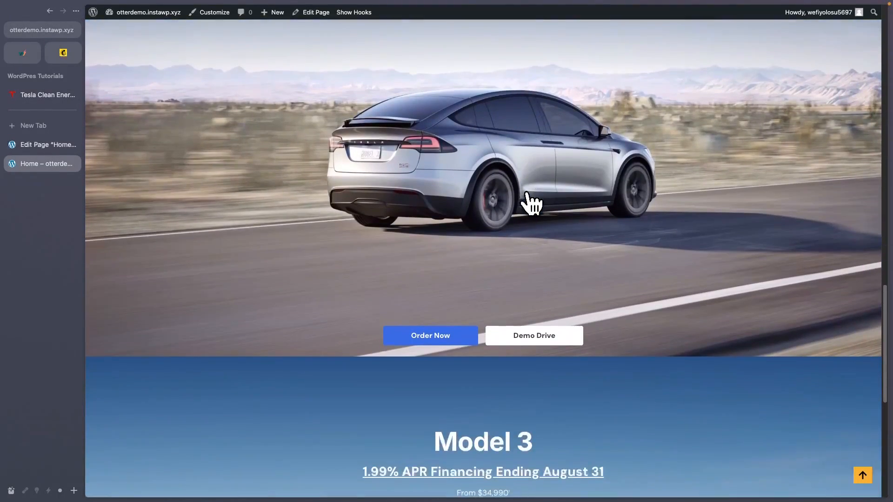
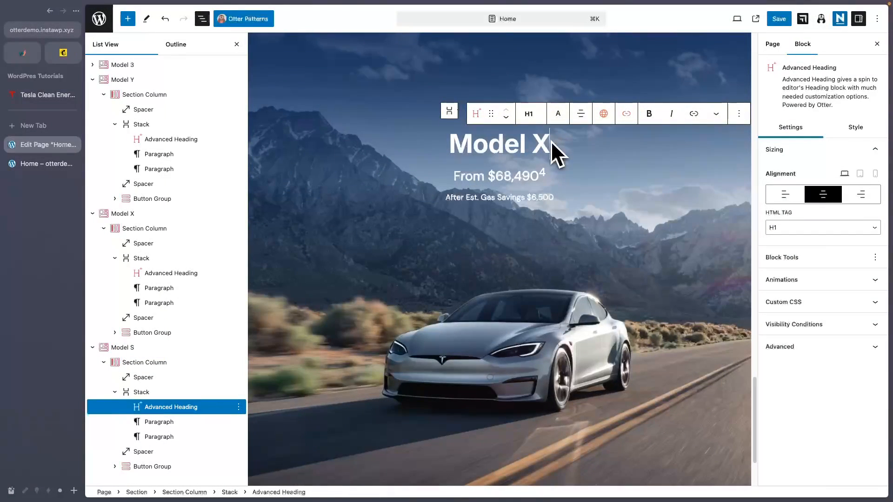
Step: Change the heading in the Model S section to "Model S" and preview the page in a new tab
key("BackSpace")
type("S")
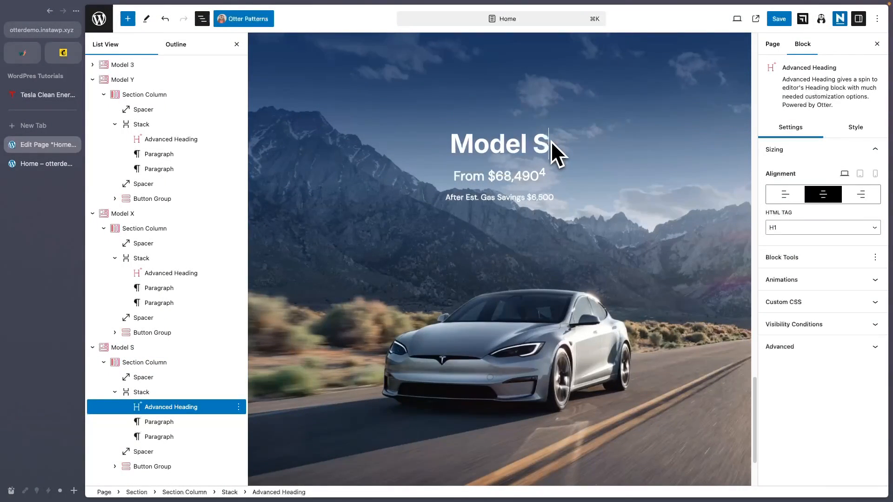
left_click(737, 18)
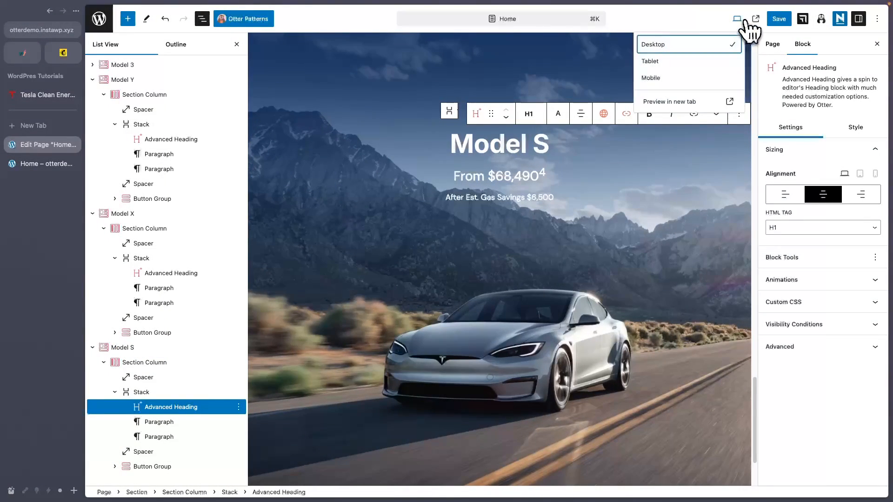
left_click(687, 102)
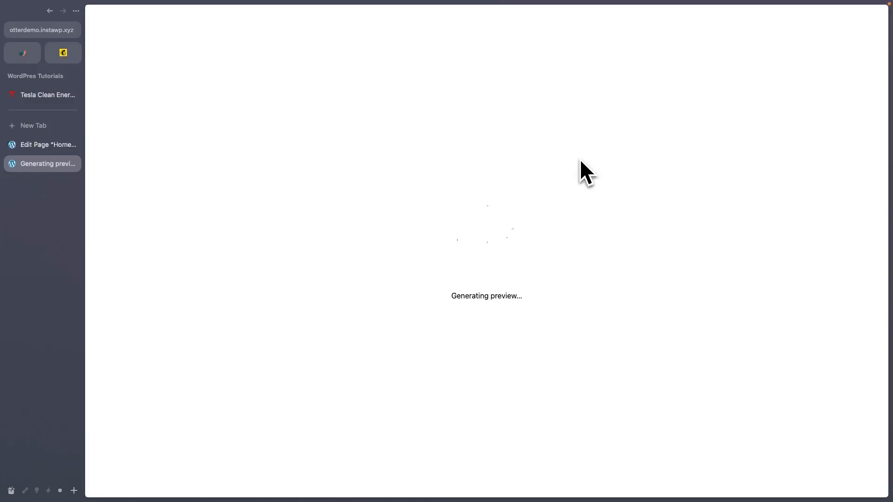
Step: Review the previewed vehicle sections from Model 3 to Model S and compare them with the original Tesla homepage
scroll(462, 169, "down", 20)
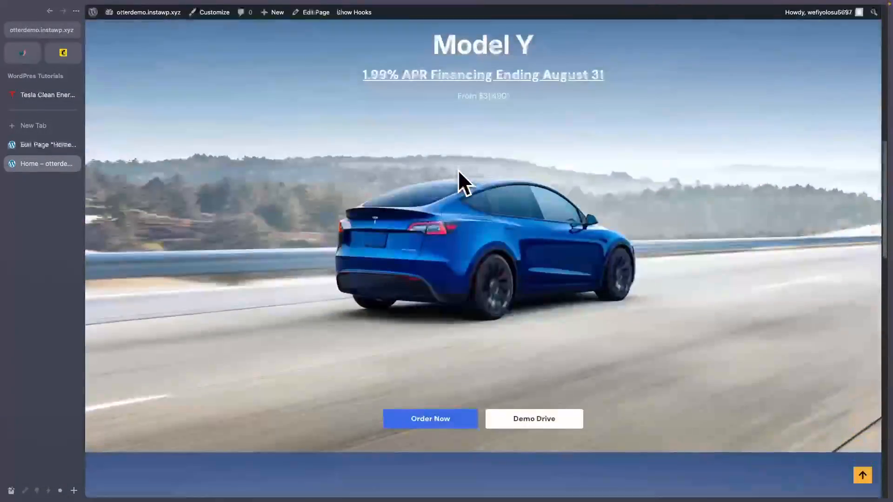
scroll(458, 169, "up", 20)
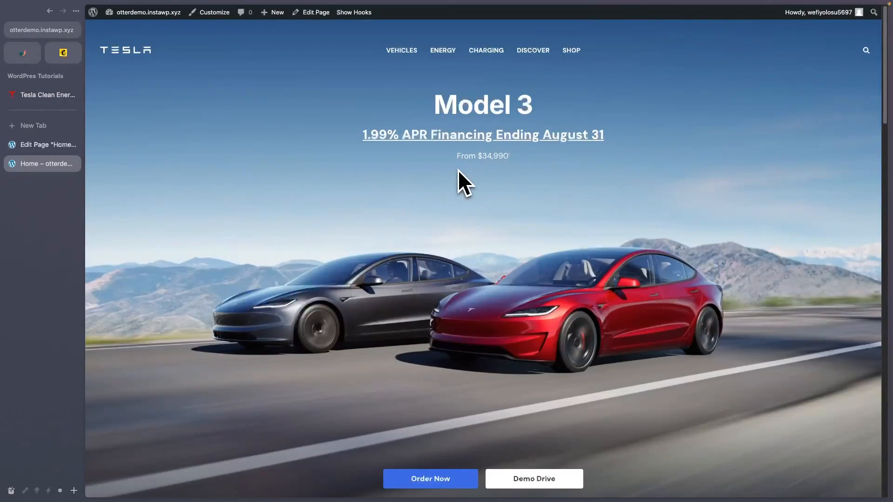
scroll(458, 171, "down", 15)
scroll(461, 170, "down", 5)
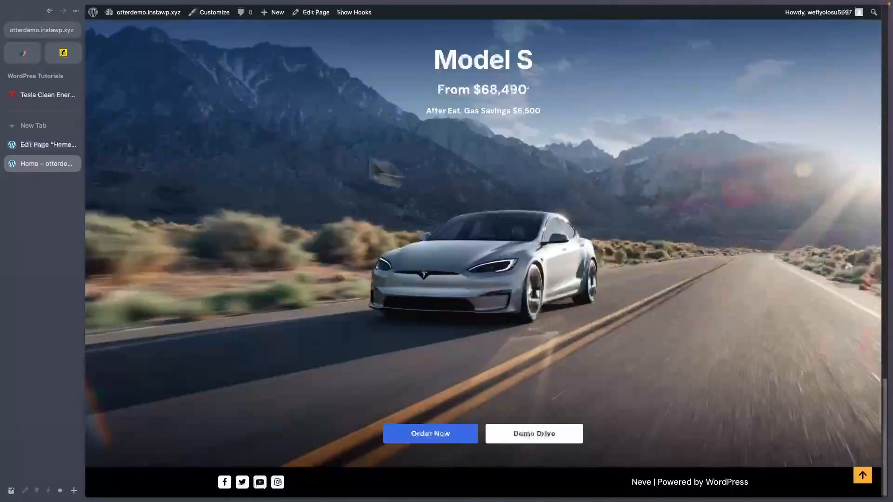
left_click(32, 98)
scroll(432, 204, "up", 5)
scroll(433, 203, "up", 12)
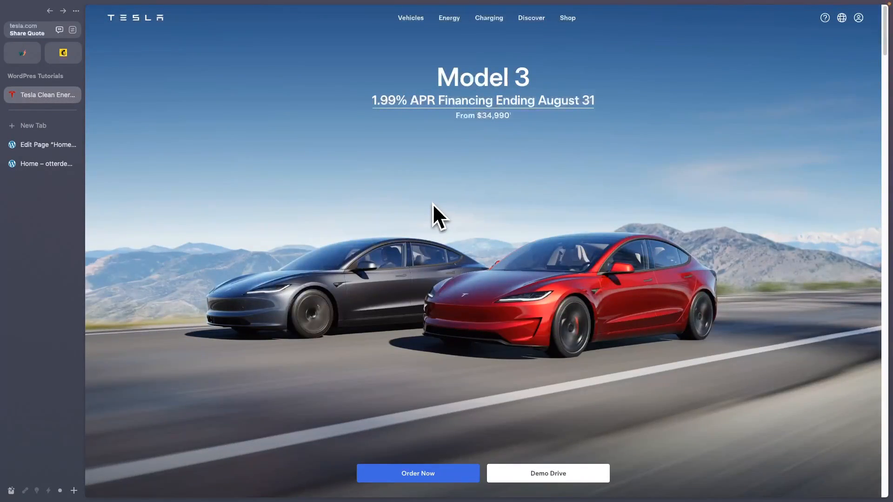
Step: Return to the page editor, save the Home page and open the published page in an incognito window
key("ctrl+Tab")
left_click(777, 24)
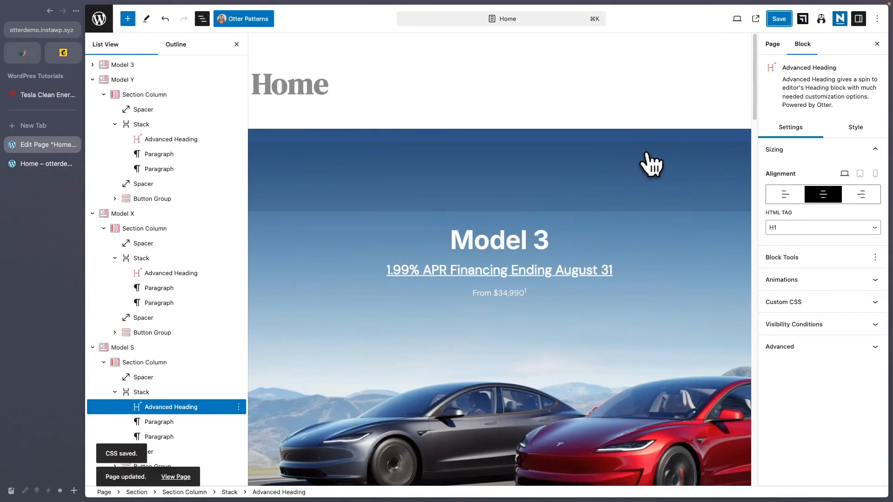
right_click(176, 457)
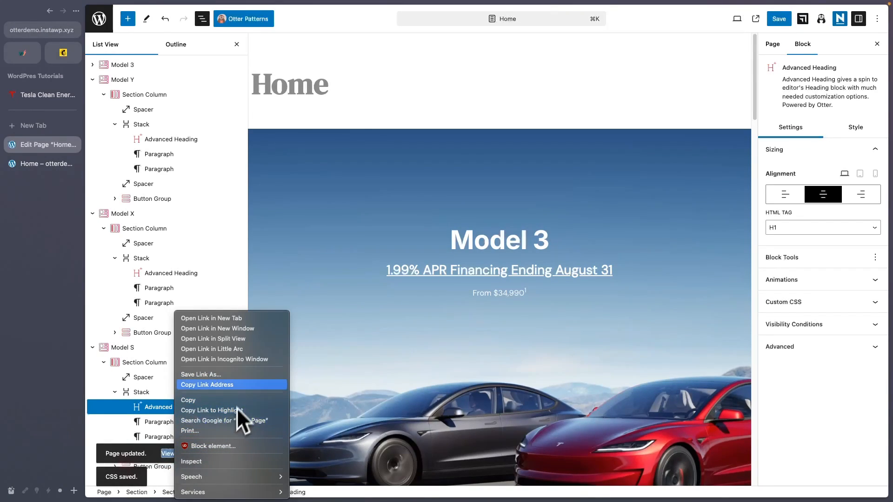
left_click(228, 359)
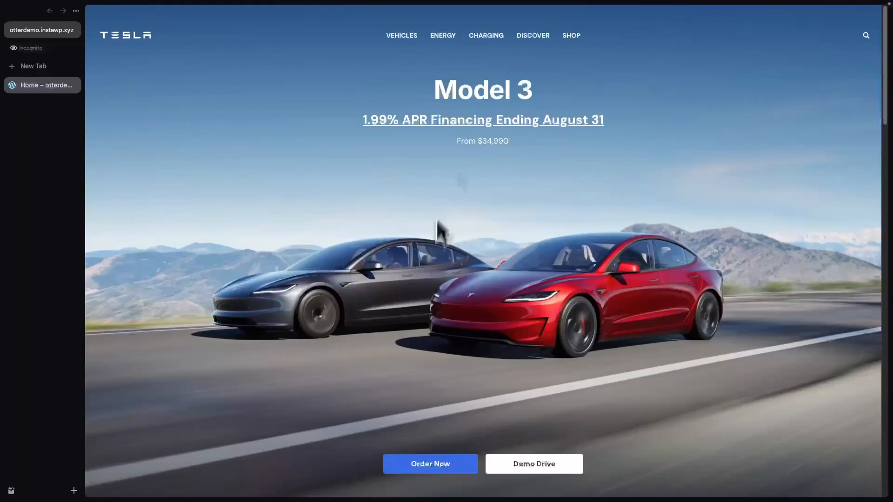
Step: Look through the vehicle sections of the published page down to Model S and back to Model 3
scroll(460, 200, "down", 4)
scroll(462, 196, "down", 20)
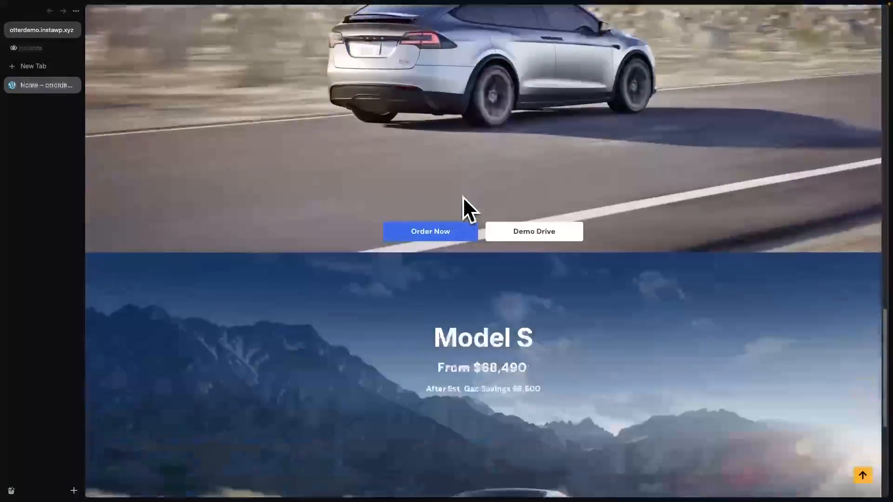
scroll(462, 197, "up", 20)
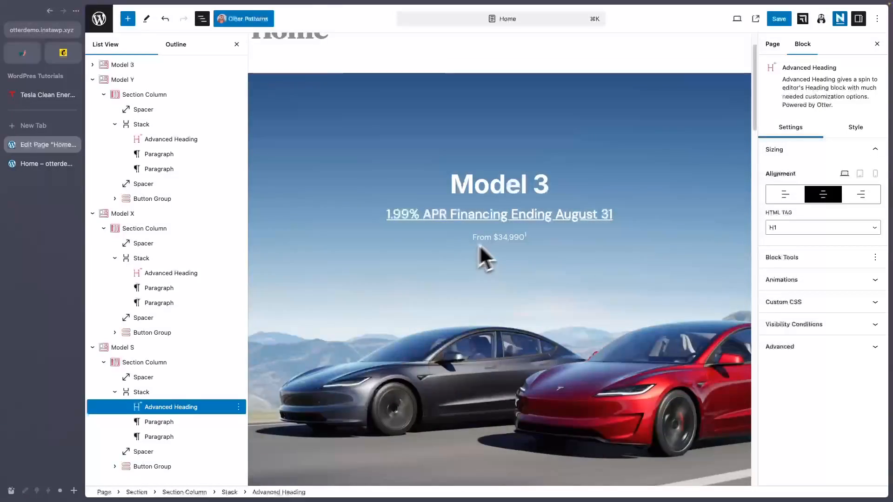
Step: Examine the price footnote superscripts in the editor's Model Y and Model X sections
scroll(518, 242, "down", 8)
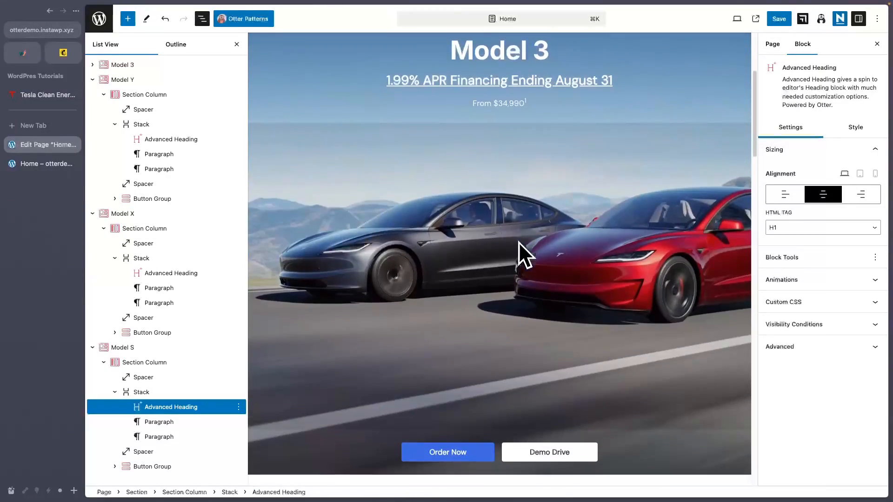
scroll(520, 241, "down", 2)
left_click(527, 339)
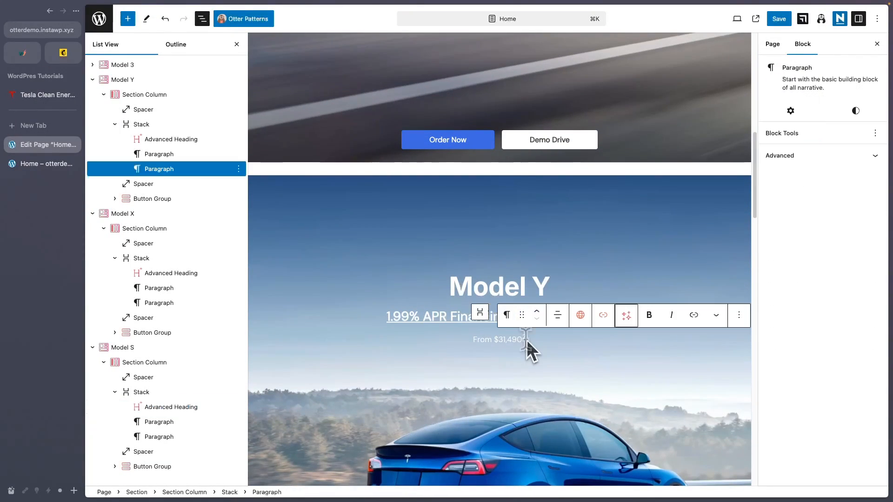
scroll(523, 339, "down", 12)
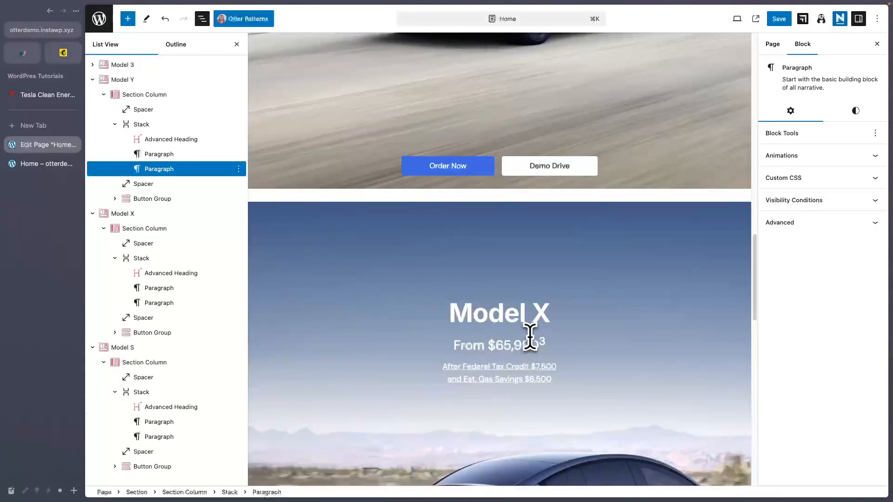
left_click(537, 341)
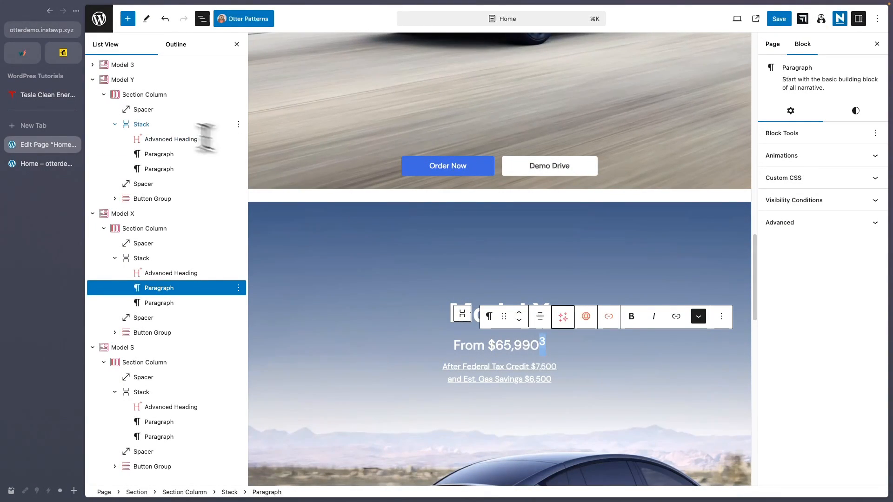
Step: Inspect the price footnote superscripts on the original Tesla homepage in the developer tools, down to the Model S sup element
left_click(52, 98)
scroll(460, 246, "down", 10)
scroll(460, 245, "down", 5)
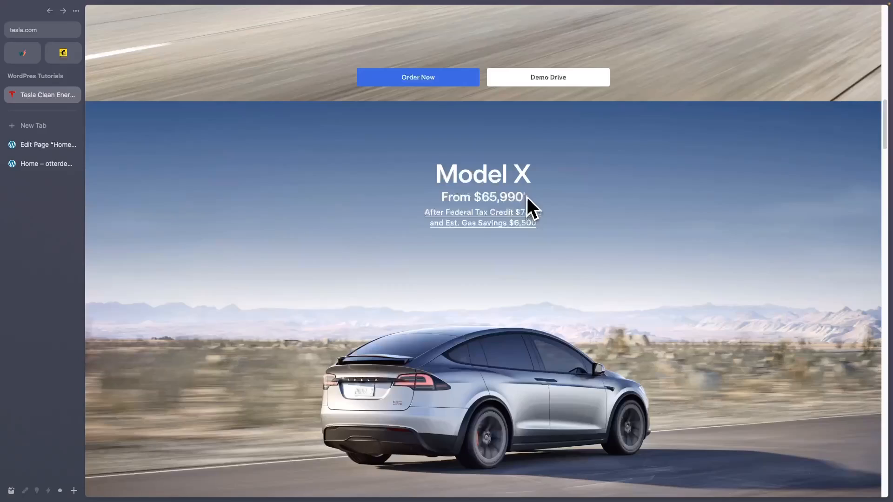
right_click(526, 197)
left_click(549, 287)
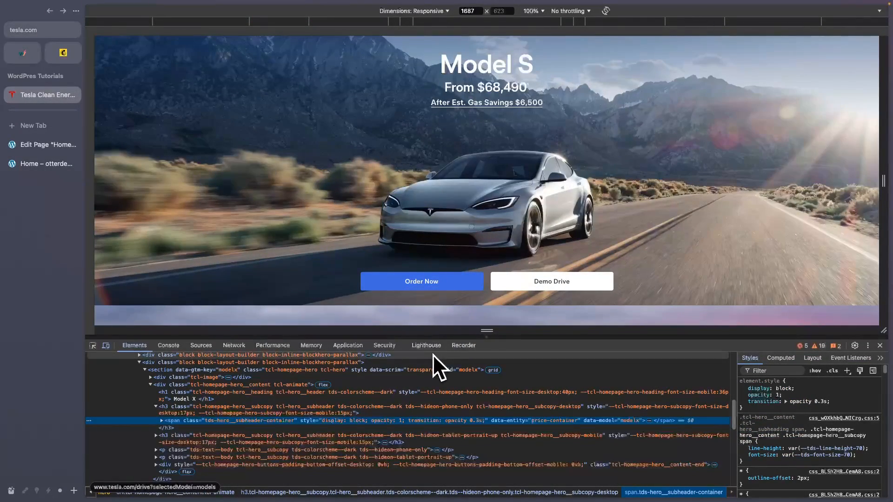
left_click(96, 347)
left_click(529, 87)
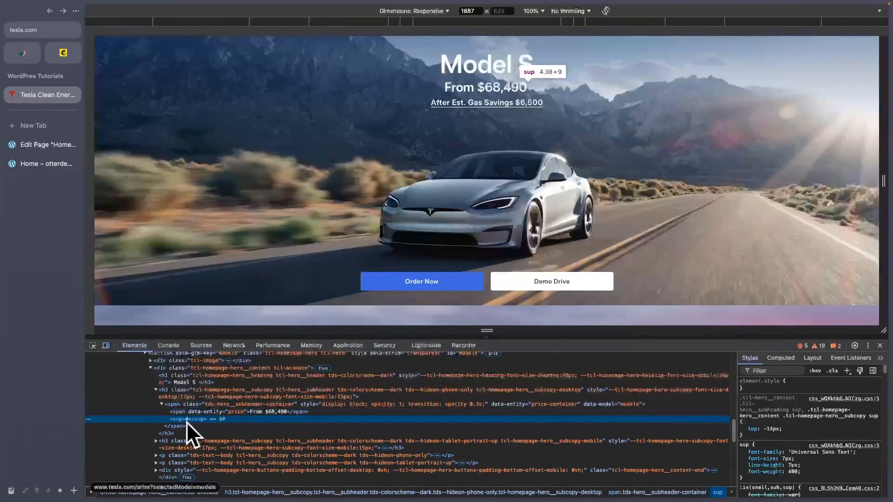
Step: Close the developer tools on the original Tesla homepage and examine the Model X price superscript's font properties with the CSS inspector extension
left_click(880, 346)
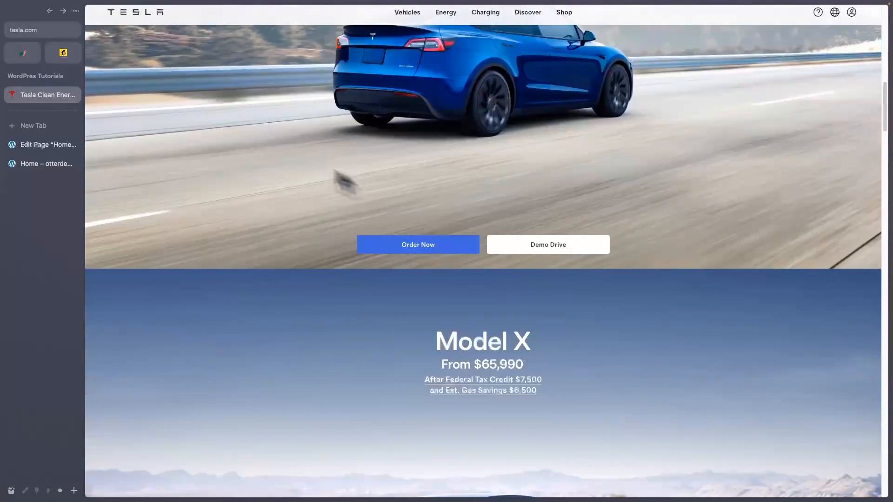
left_click(47, 30)
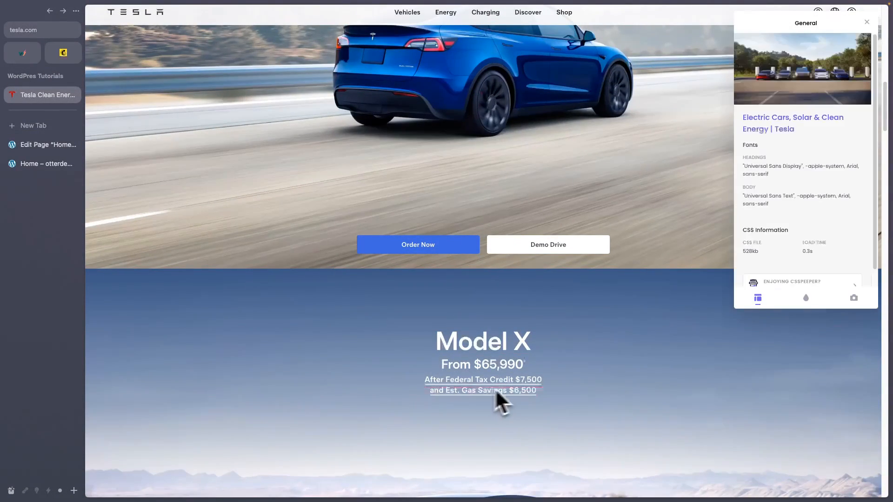
left_click(524, 362)
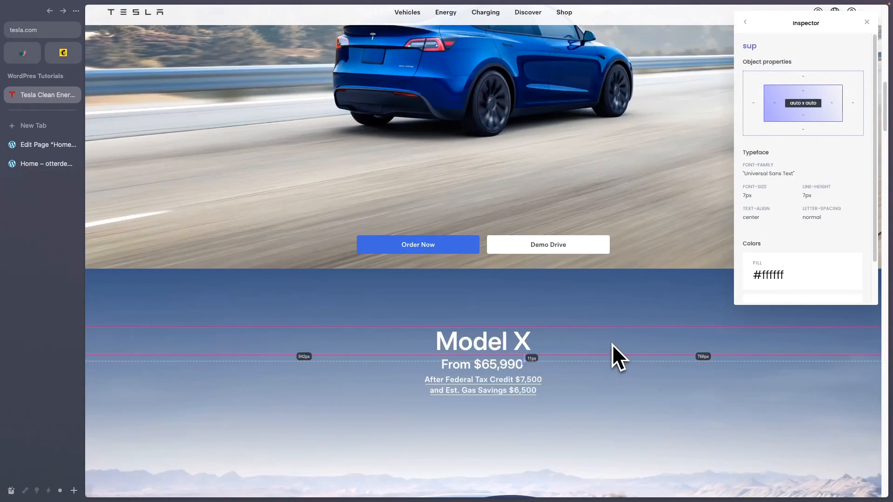
left_click(866, 22)
scroll(261, 251, "up", 5)
scroll(251, 248, "up", 3)
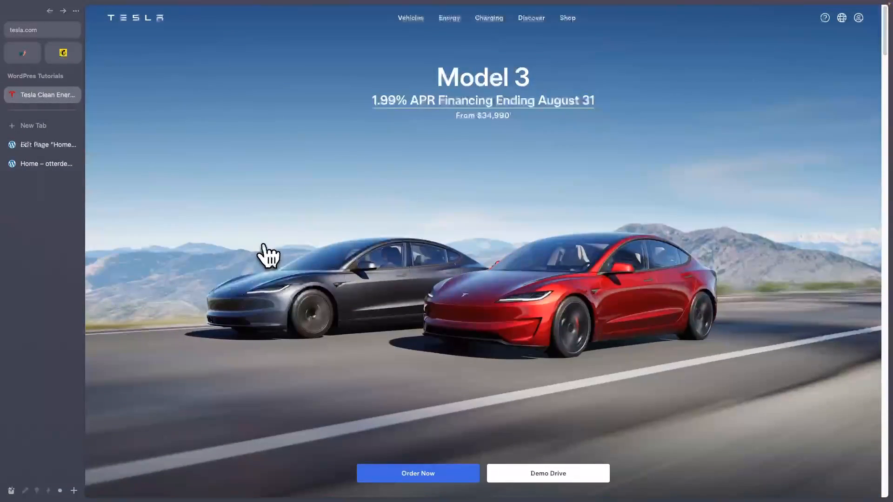
Step: Open the WordPress site's Additional CSS in the theme customizer and go to the sup rule with font-size 7px
left_click(43, 163)
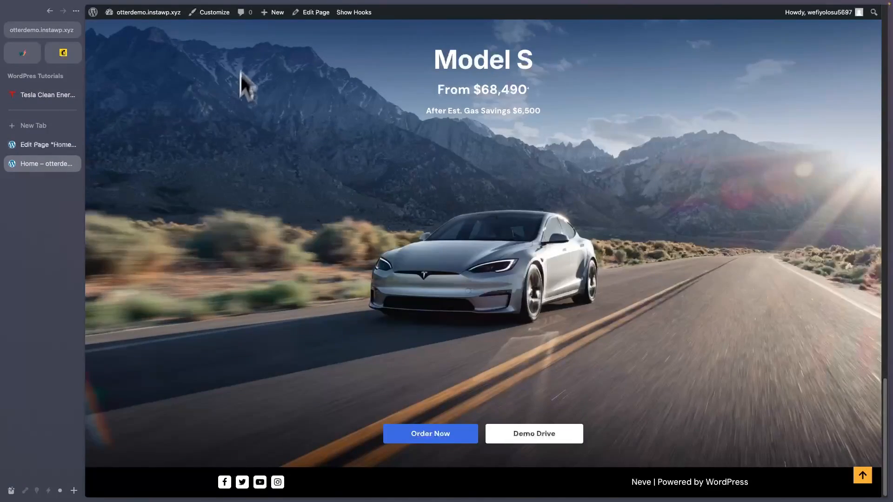
left_click(216, 16)
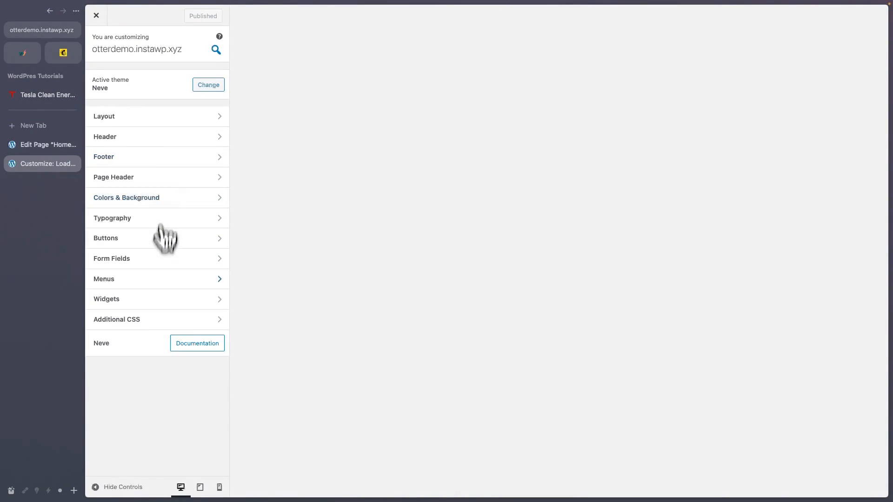
left_click(132, 325)
left_click(134, 142)
left_click(126, 174)
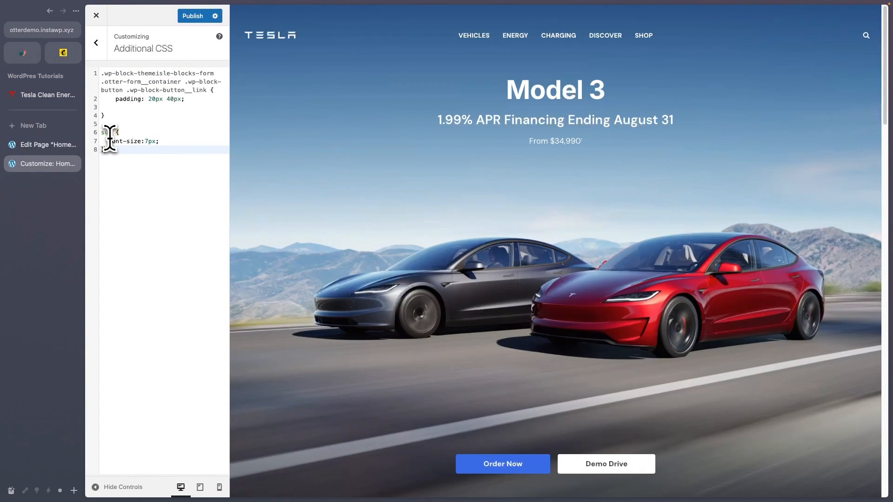
Step: Try removing the sup rule from the Additional CSS, compare the price superscripts in the preview down to Model X, and restore the rule
left_click_drag(110, 150, 100, 135)
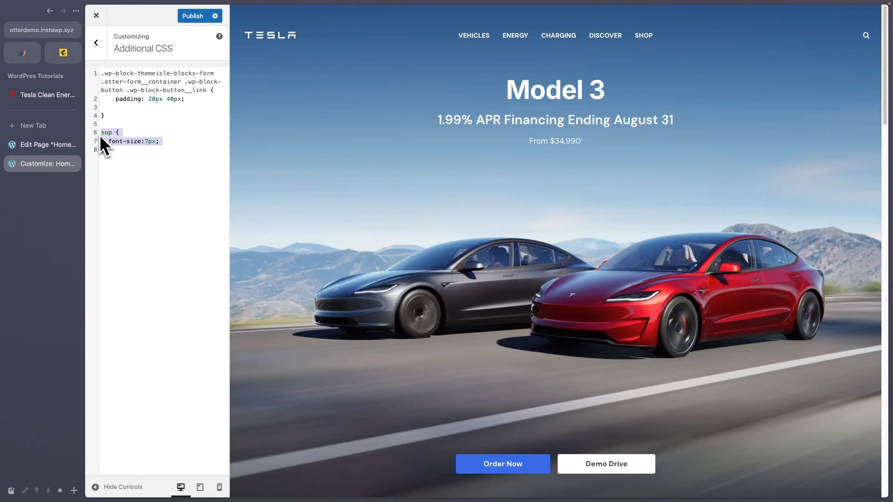
key("BackSpace")
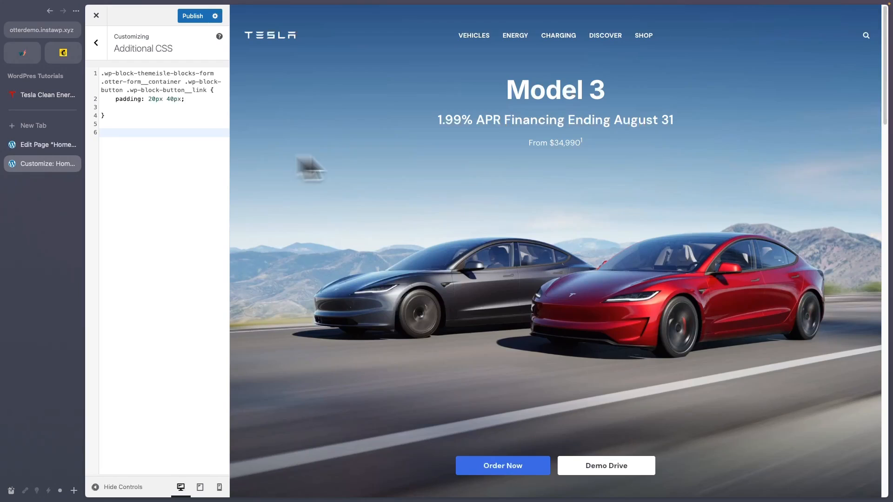
scroll(583, 153, "down", 1)
scroll(582, 152, "down", 10)
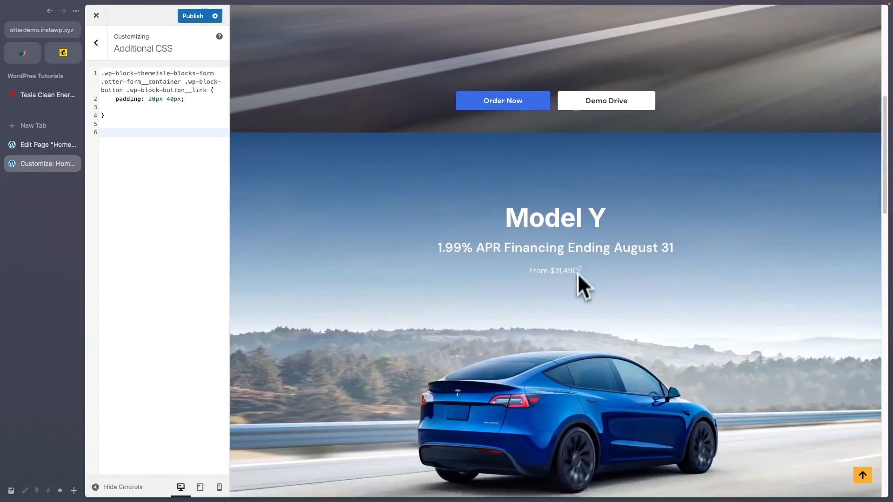
scroll(574, 285, "down", 3)
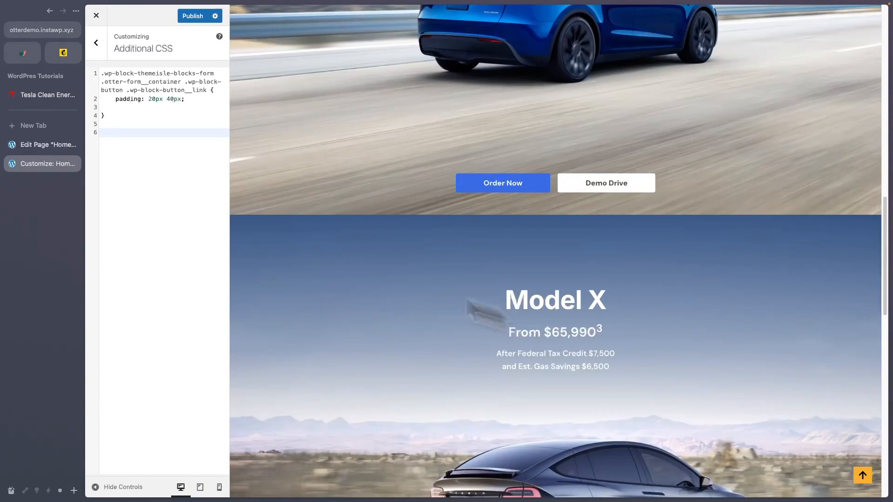
key("super+z")
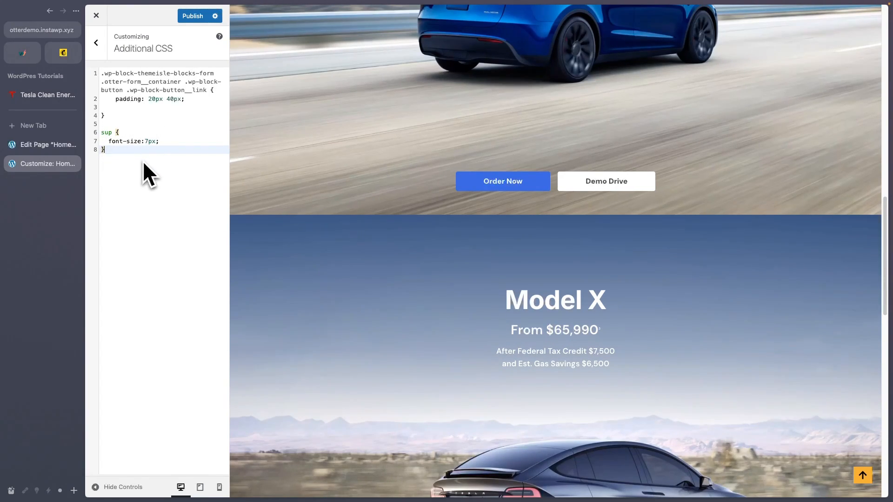
Step: Publish the Additional CSS, leave the customizer and look over the site's home page
left_click(193, 16)
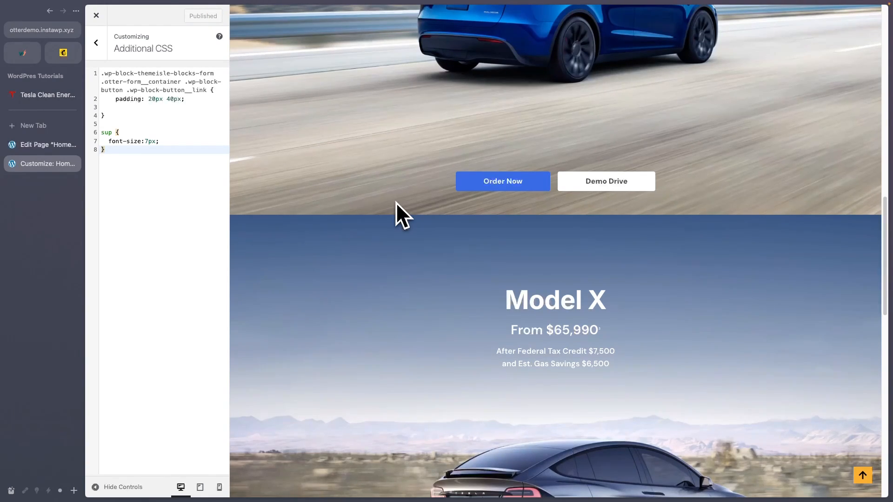
left_click(97, 43)
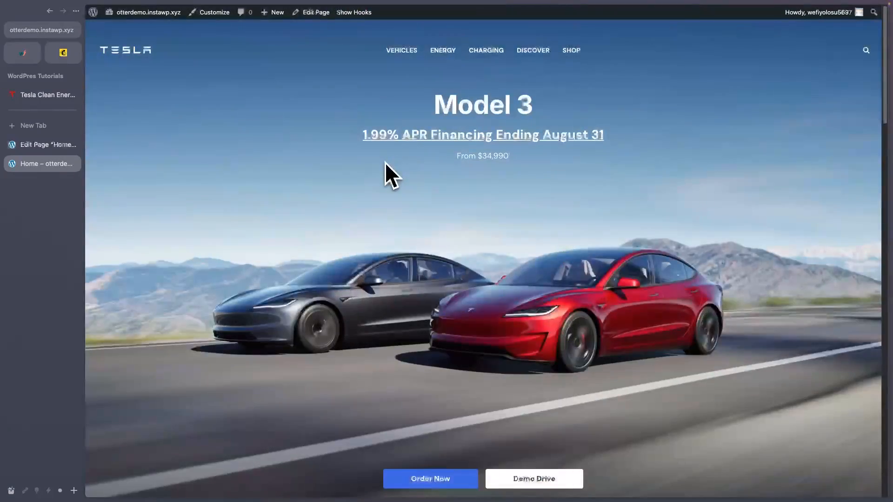
scroll(416, 251, "down", 8)
Step: Open the Get Updates page from the original Tesla homepage's footer and look over its Stay Connected form
scroll(418, 256, "down", 15)
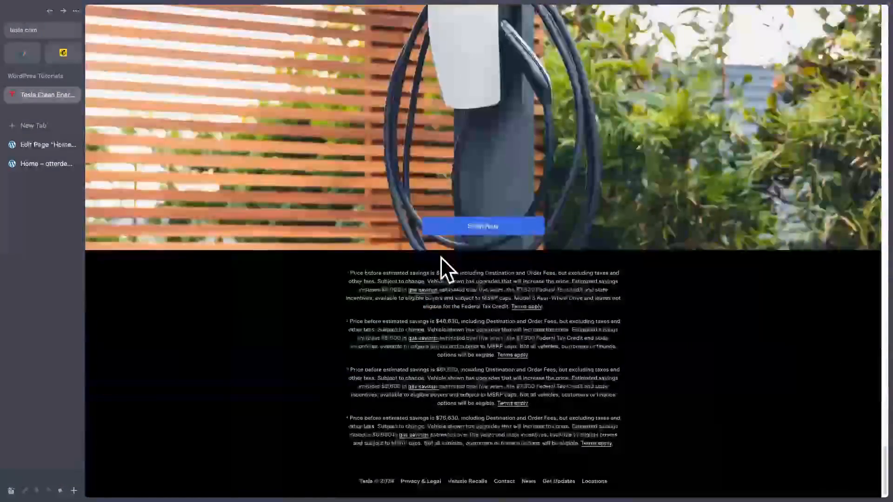
left_click(566, 471)
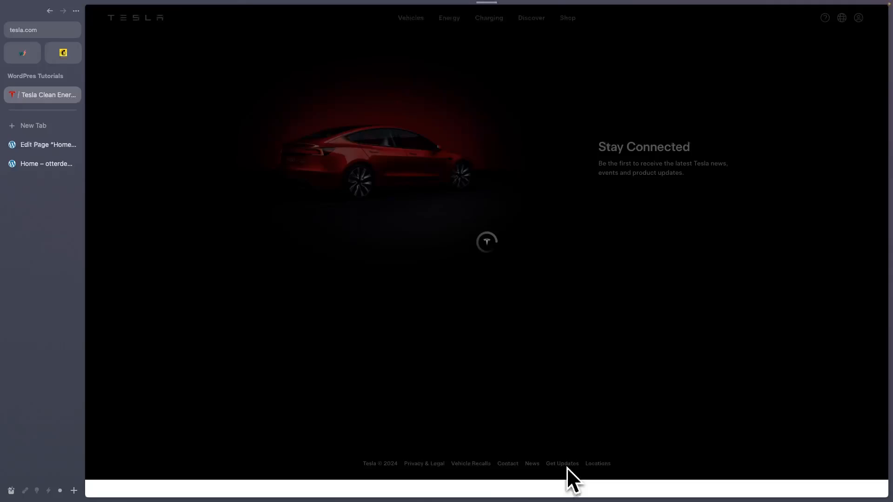
scroll(471, 256, "down", 3)
scroll(469, 255, "up", 3)
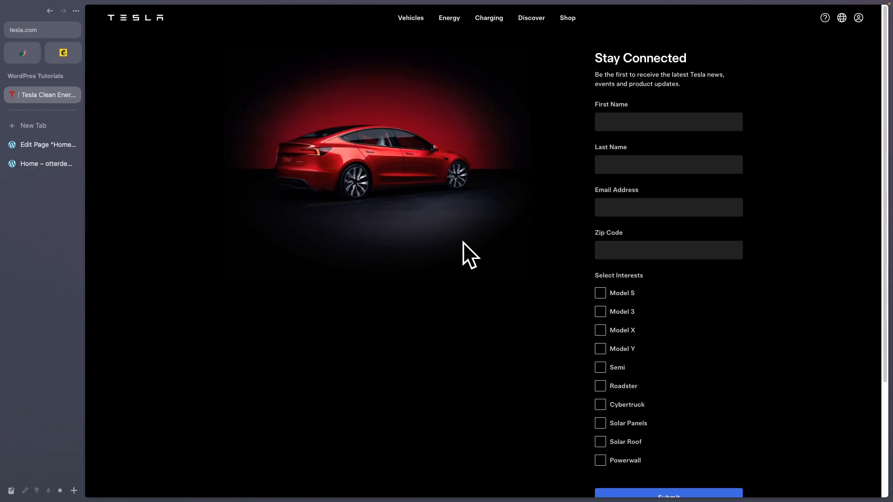
Step: Save the Home page in the editor and leave to the WordPress dashboard
left_click(43, 146)
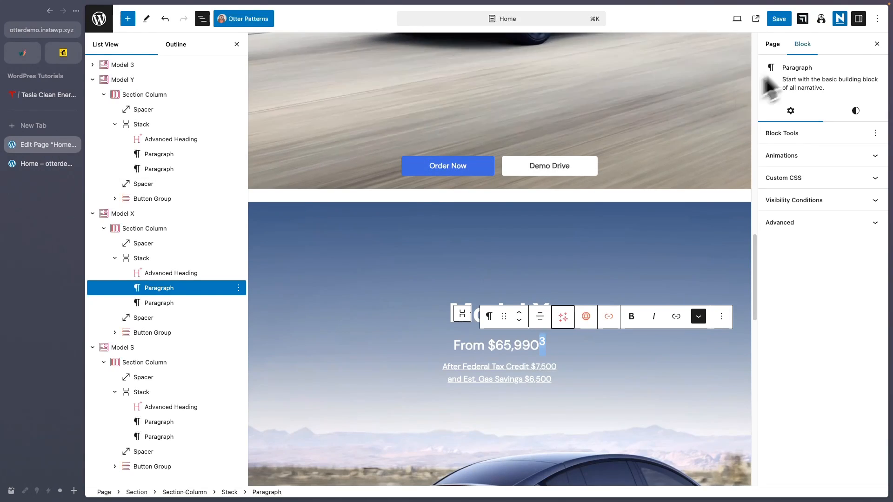
left_click(779, 19)
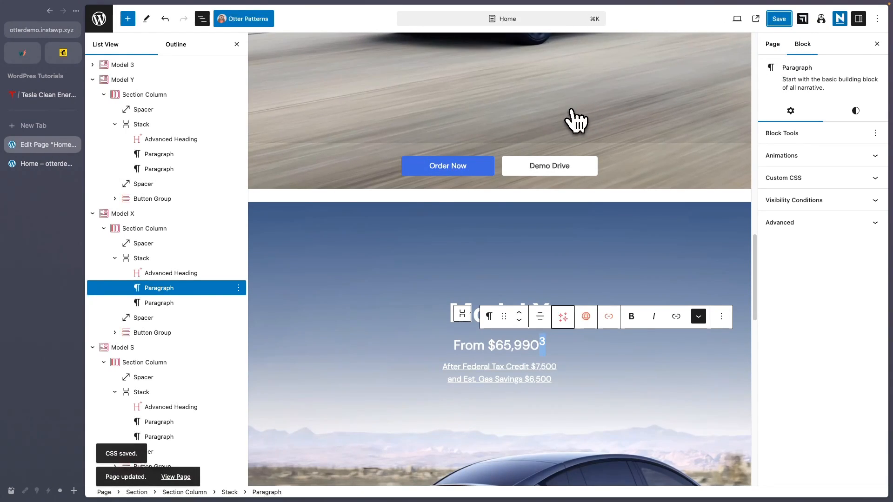
left_click(99, 18)
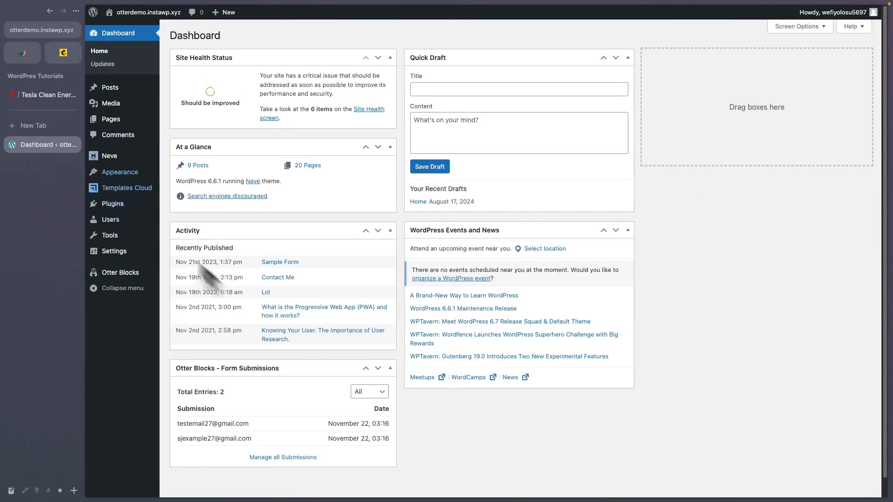
Step: Create a new page titled "Get Updates" and disable its title in the Neve options
left_click(49, 100)
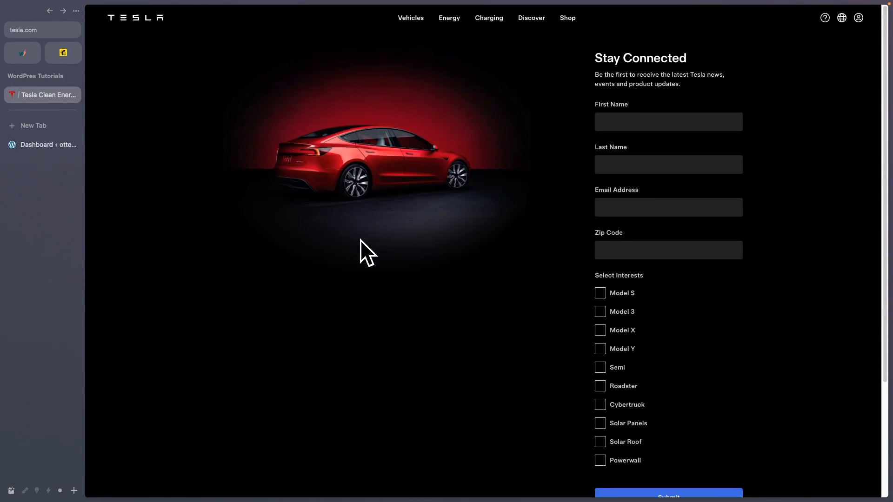
left_click(49, 146)
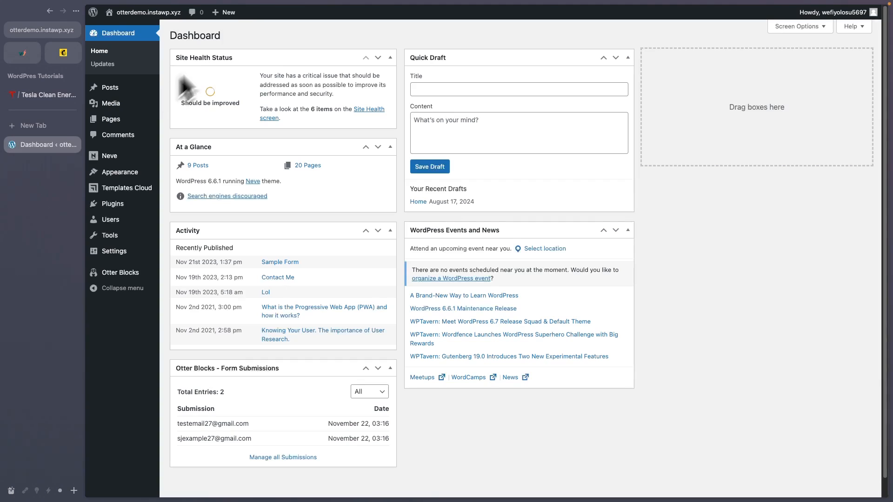
mouse_move(227, 16)
left_click(218, 52)
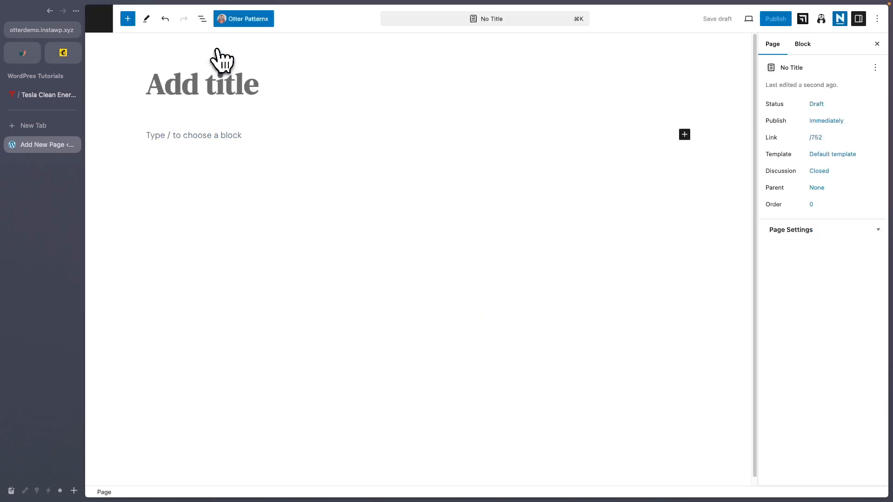
type("Get Updates")
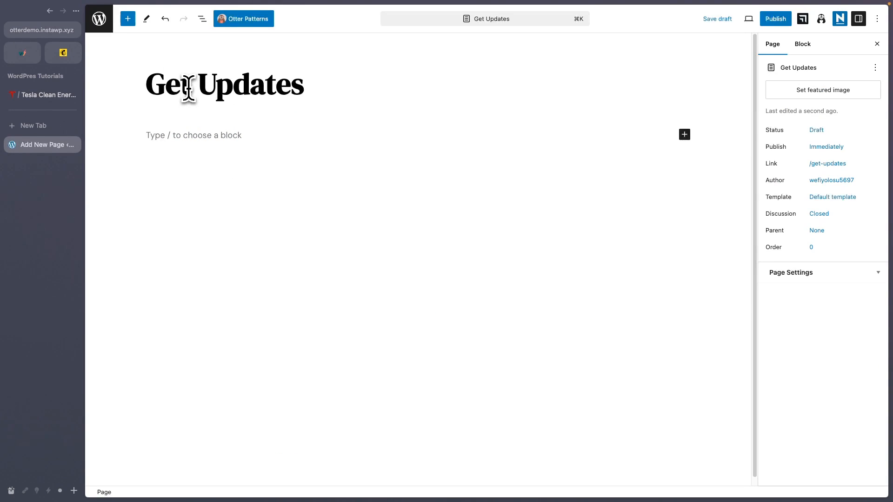
left_click(840, 19)
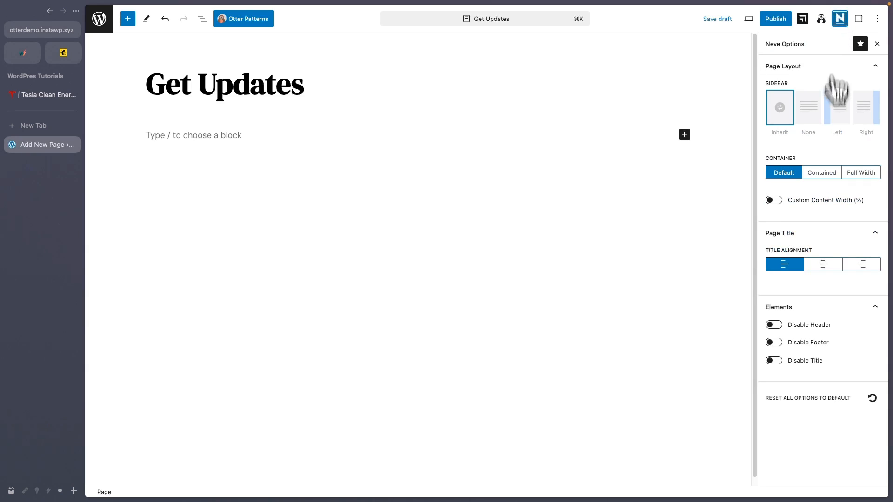
left_click(780, 362)
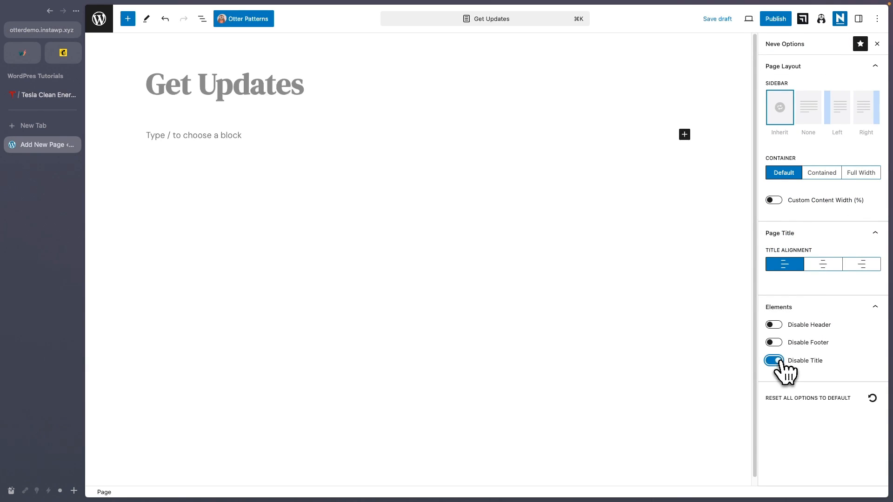
Step: Insert a Cover block with a black background into the Get Updates page
left_click(215, 134)
left_click(127, 19)
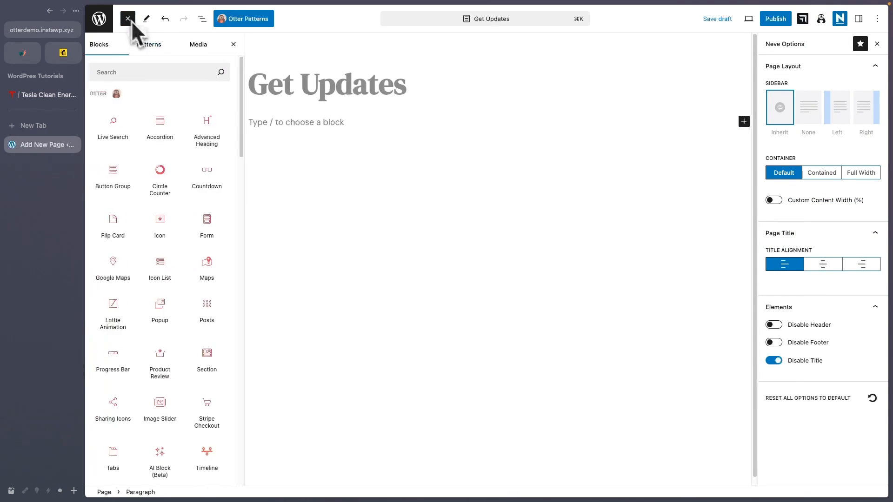
type("cover")
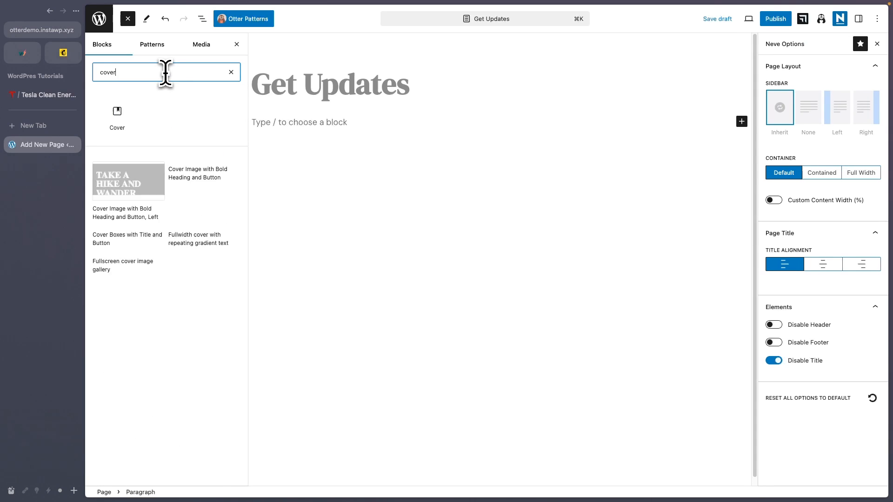
left_click(119, 114)
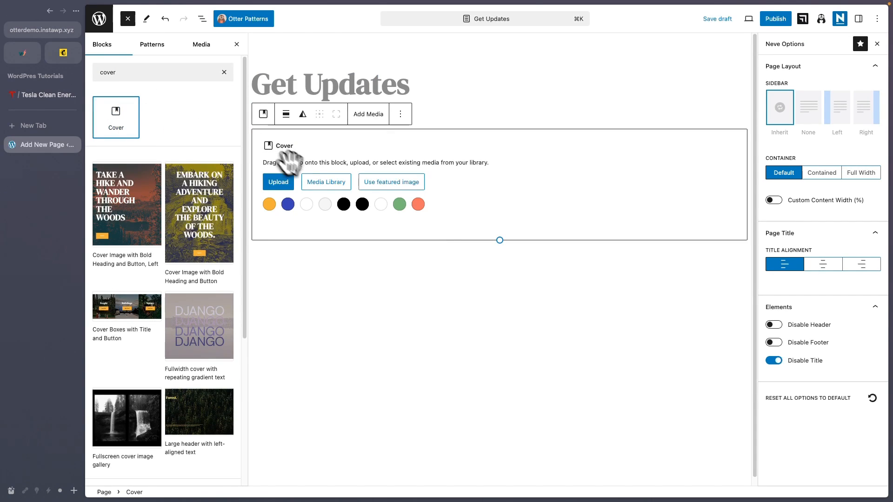
left_click(344, 204)
left_click(246, 209)
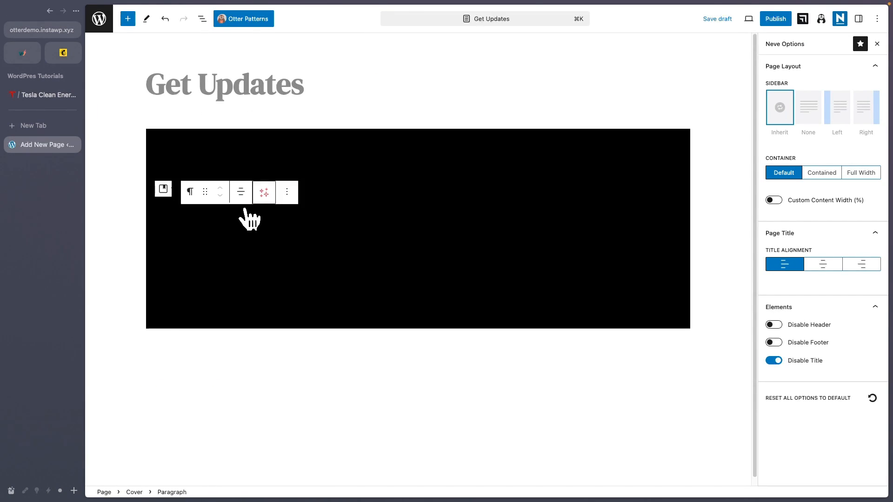
Step: Show the block list and stretch the Cover block to full width and full height
left_click(202, 19)
left_click(119, 65)
left_click(333, 114)
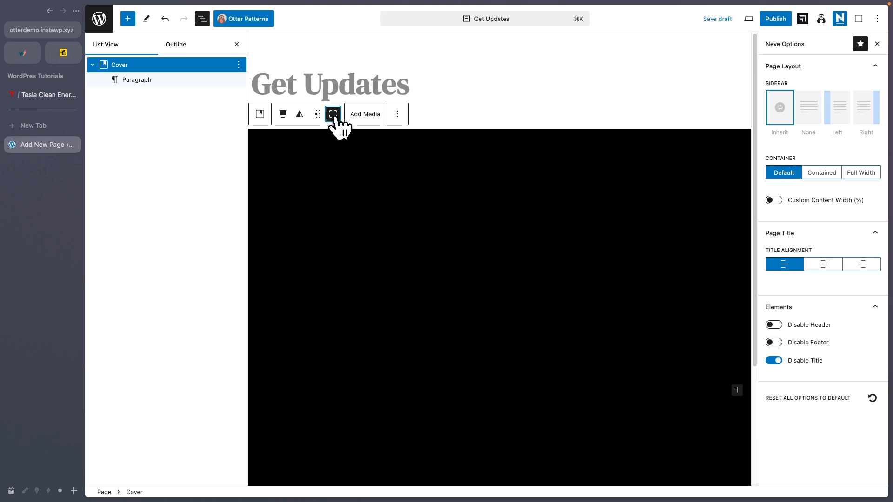
Step: Delete the empty paragraph inside the Cover block and open the Cover's block settings
left_click(239, 80)
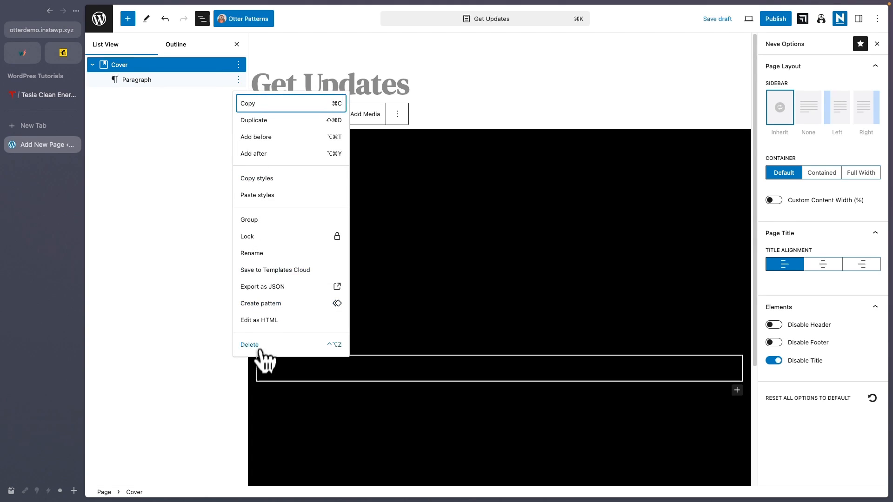
left_click(259, 353)
left_click(239, 79)
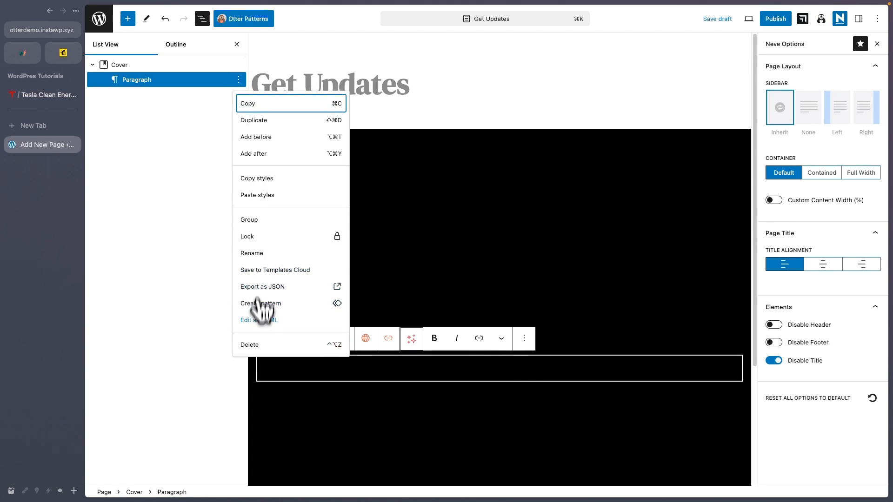
left_click(257, 345)
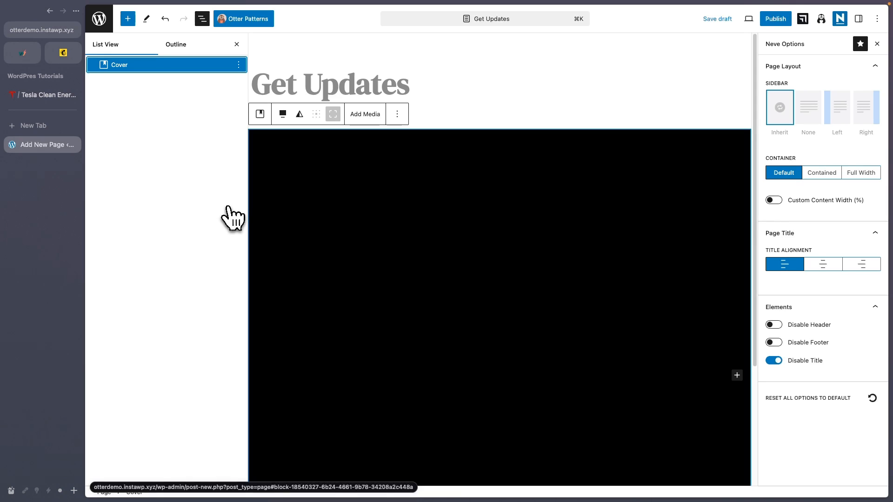
left_click(859, 18)
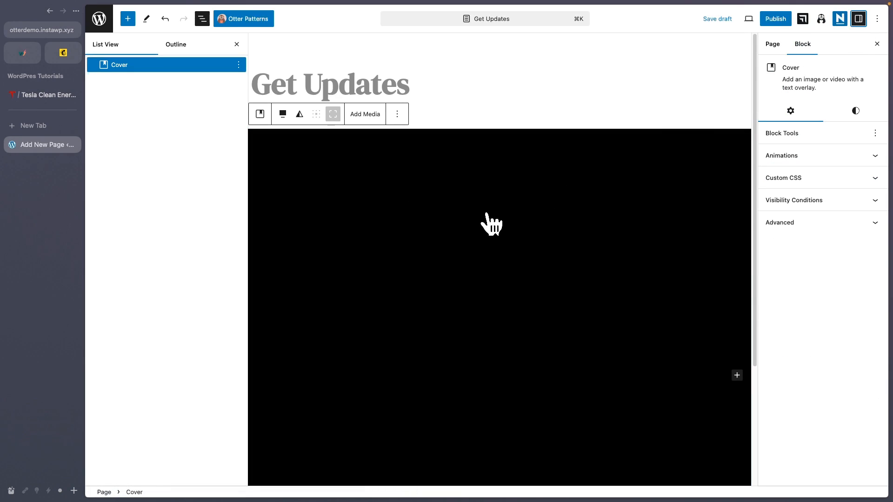
Step: Insert an Otter Section block and nest it inside the Cover block
left_click(128, 19)
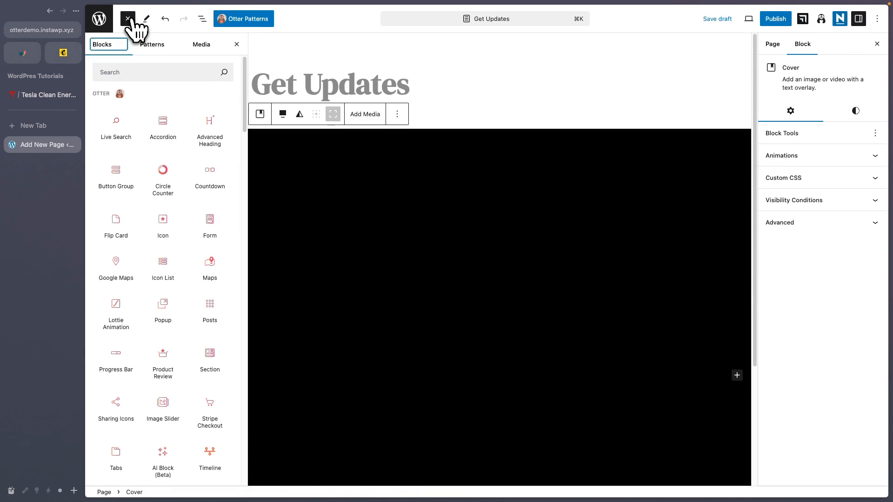
left_click(147, 73)
type("se")
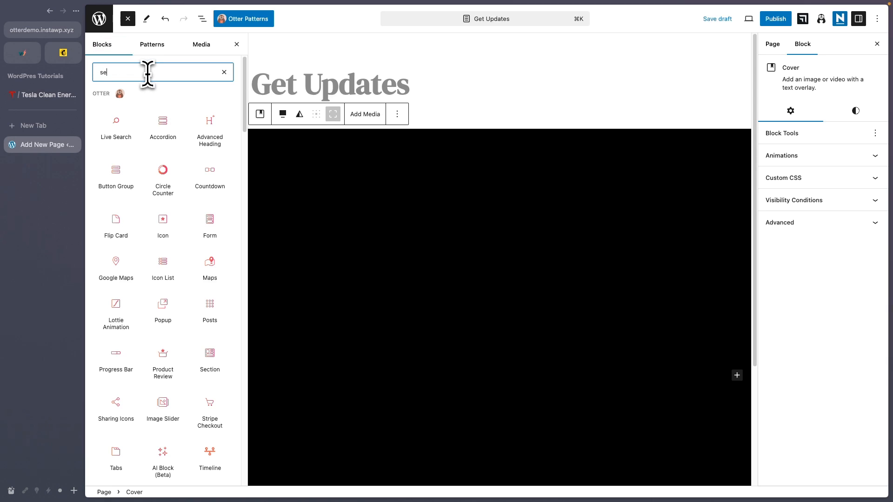
type("ct")
left_click(121, 112)
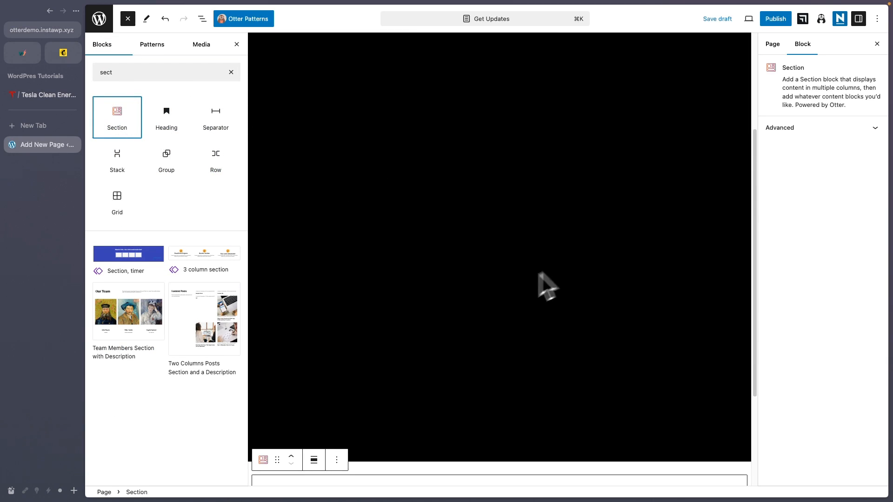
left_click(202, 18)
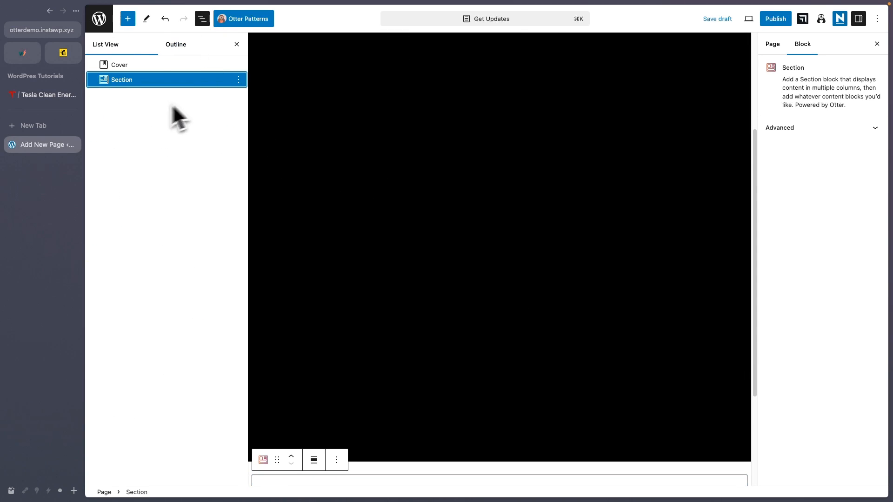
left_click_drag(119, 81, 147, 83)
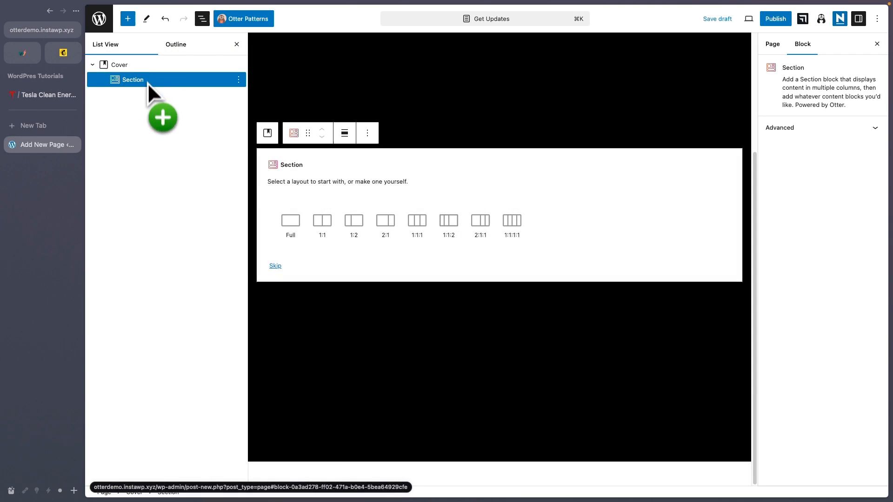
Step: Give the Section a 1:1 two-column layout with a 1170 px maximum content width, aligned to the center
left_click(326, 224)
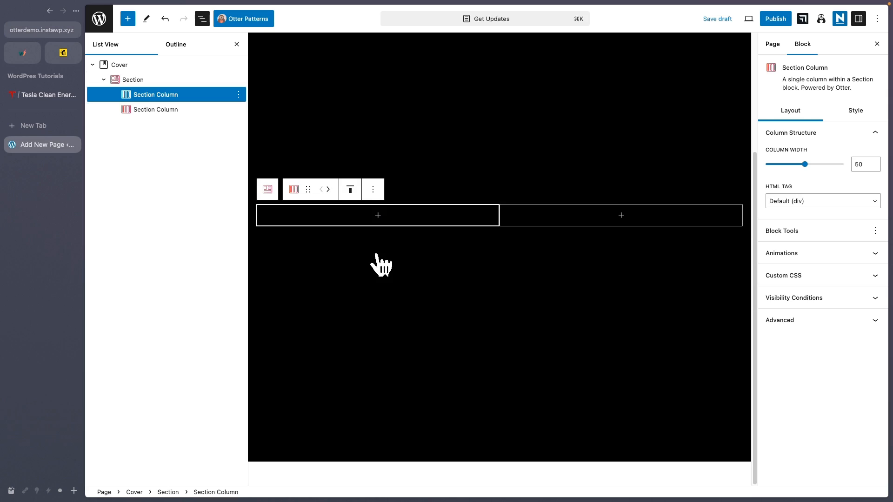
scroll(379, 261, "up", 3)
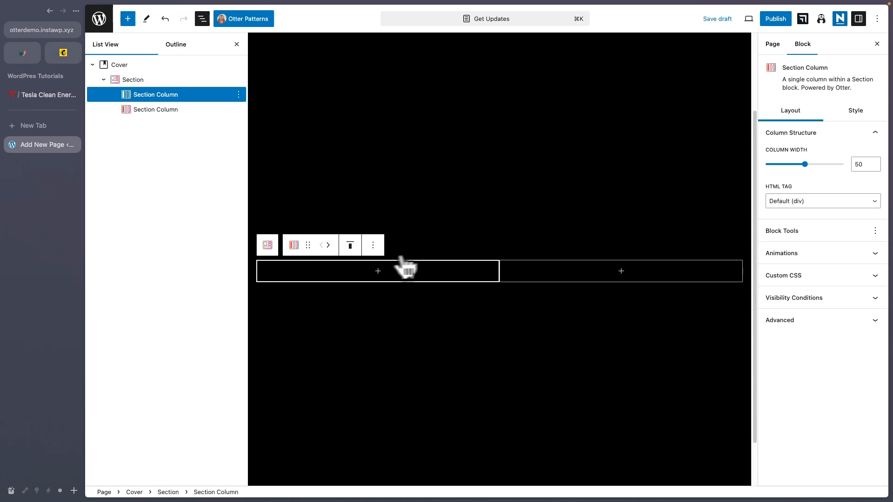
left_click(126, 80)
left_click(808, 283)
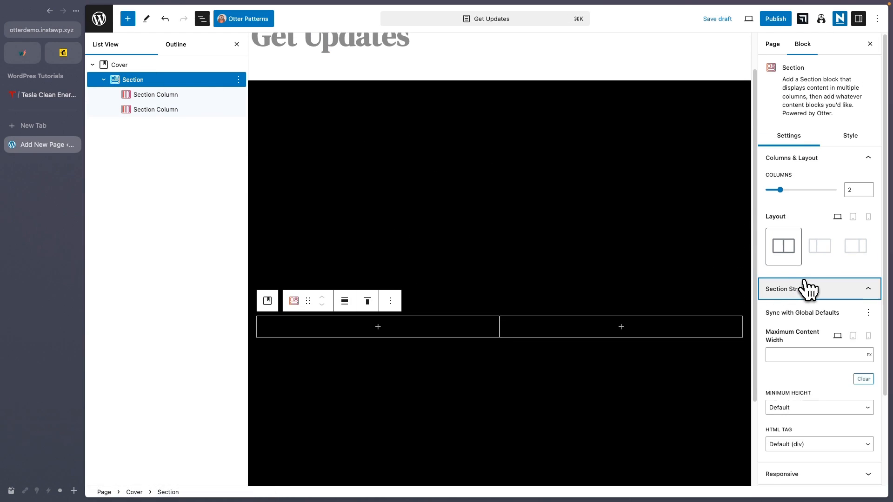
left_click(825, 355)
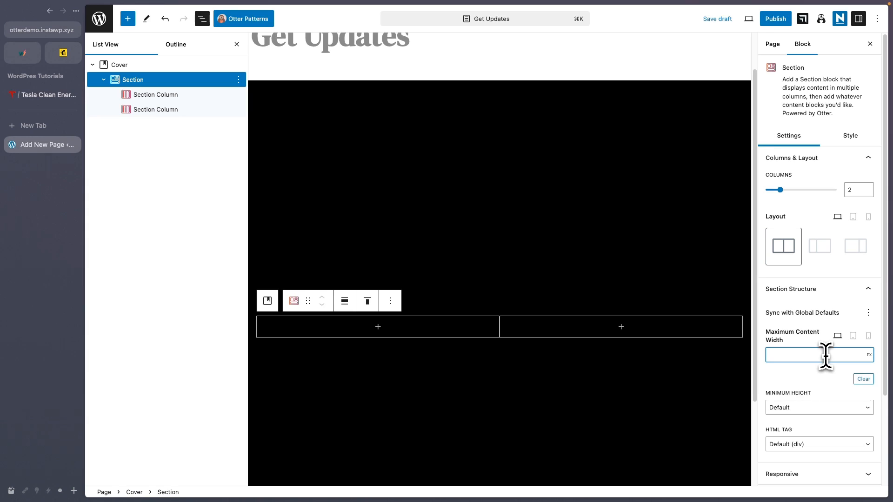
type("1170")
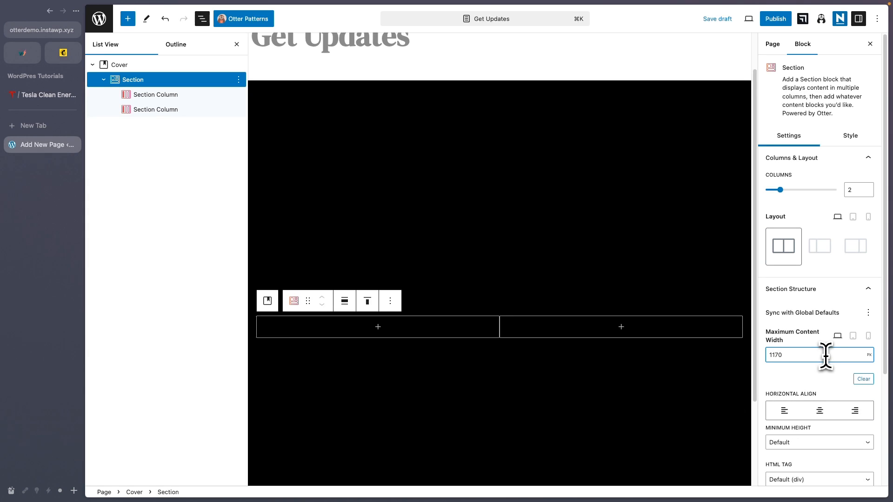
left_click(819, 414)
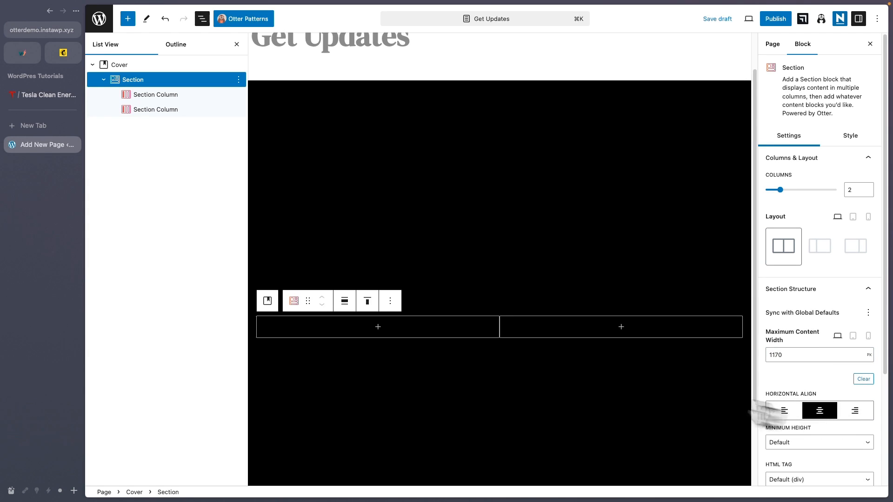
Step: Insert an Image block in the first column with the red car picture Capture-2024-08-11-122002.png from the media library
left_click(378, 328)
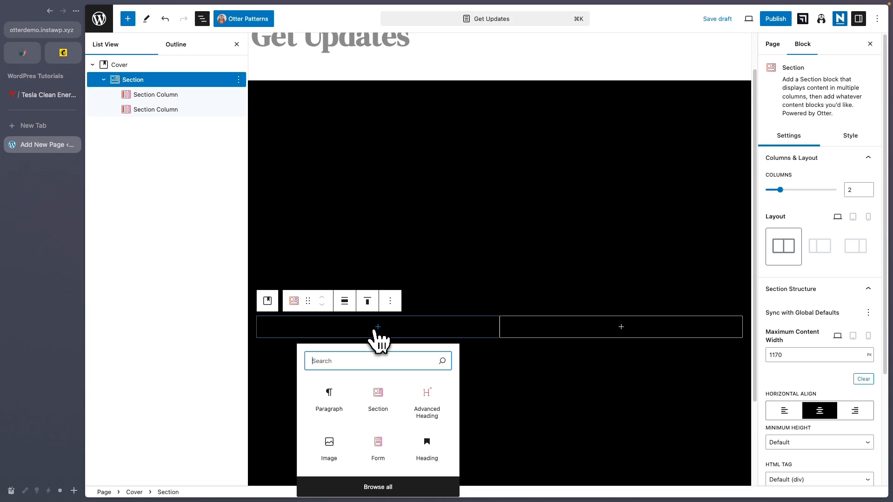
type("Image")
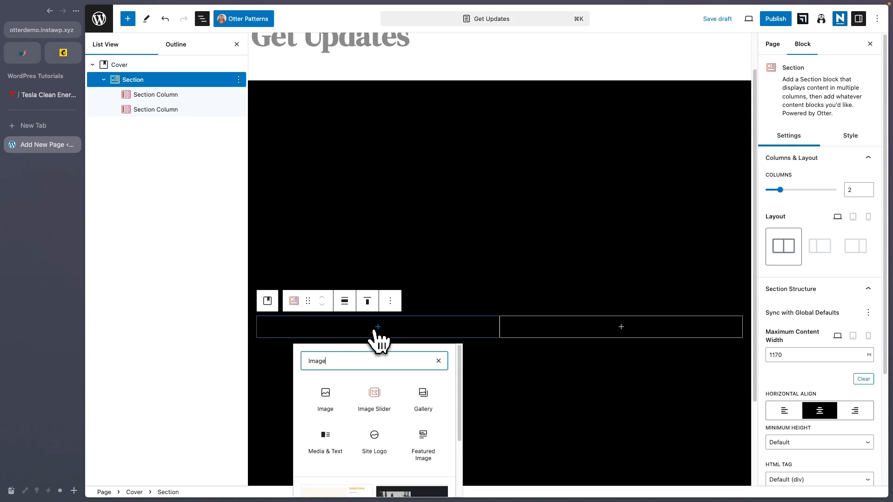
left_click(326, 399)
left_click(350, 349)
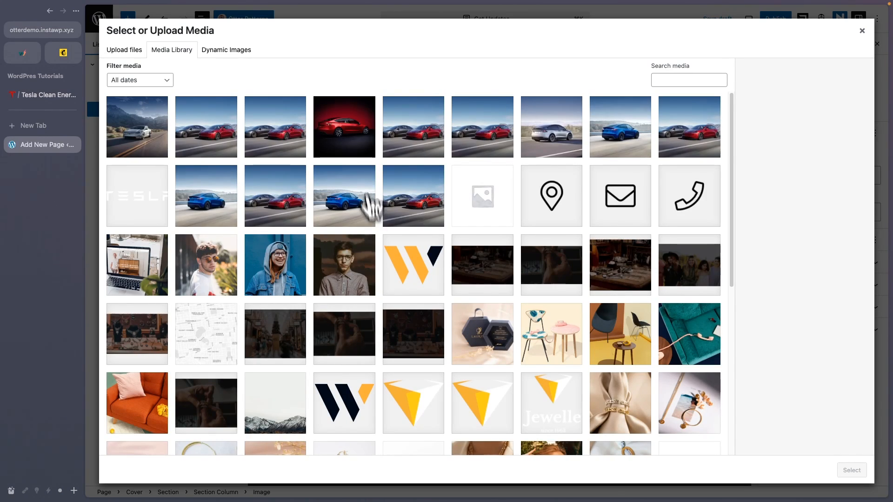
left_click(359, 140)
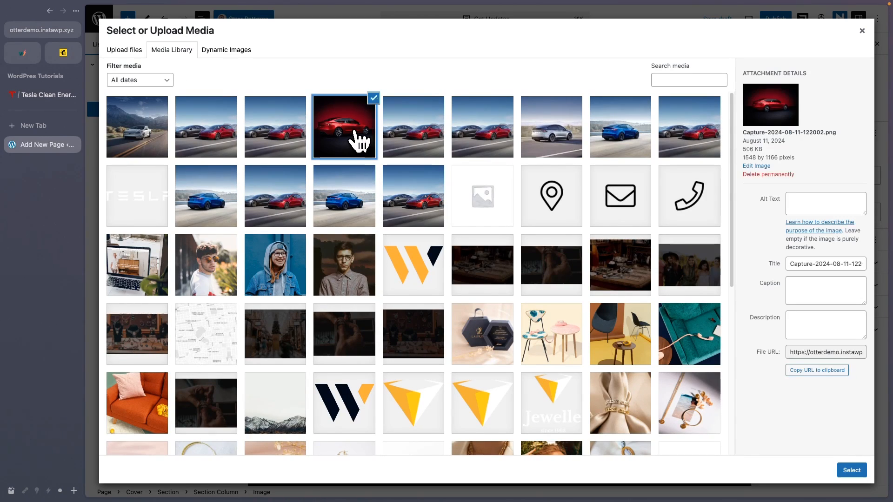
left_click(851, 470)
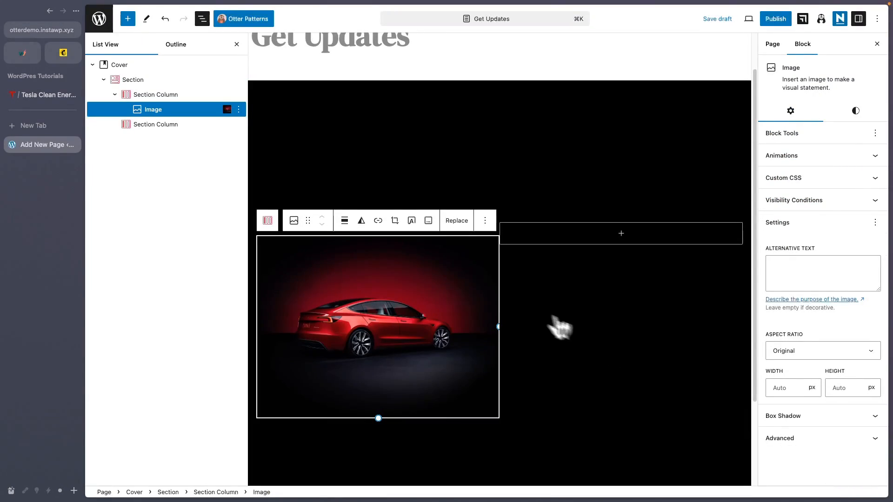
Step: Insert an Otter Form block with Name, Email and Message fields in the second column
left_click(621, 233)
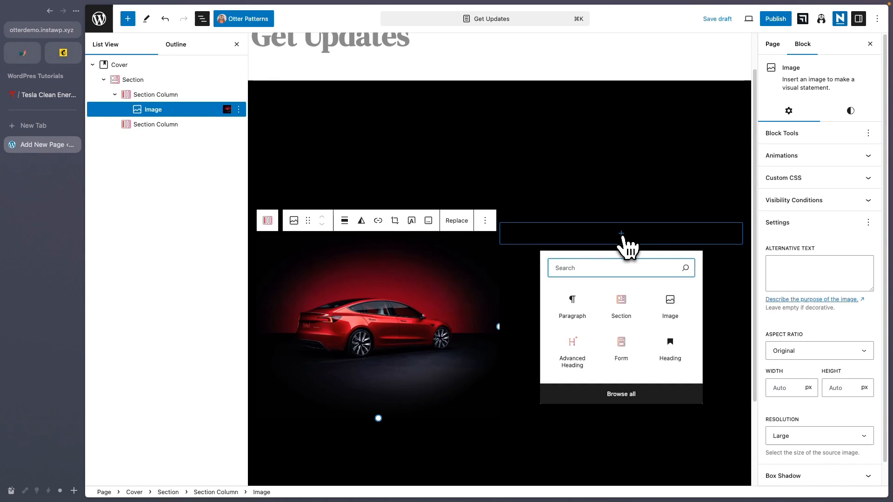
type("form")
left_click(577, 312)
left_click(544, 313)
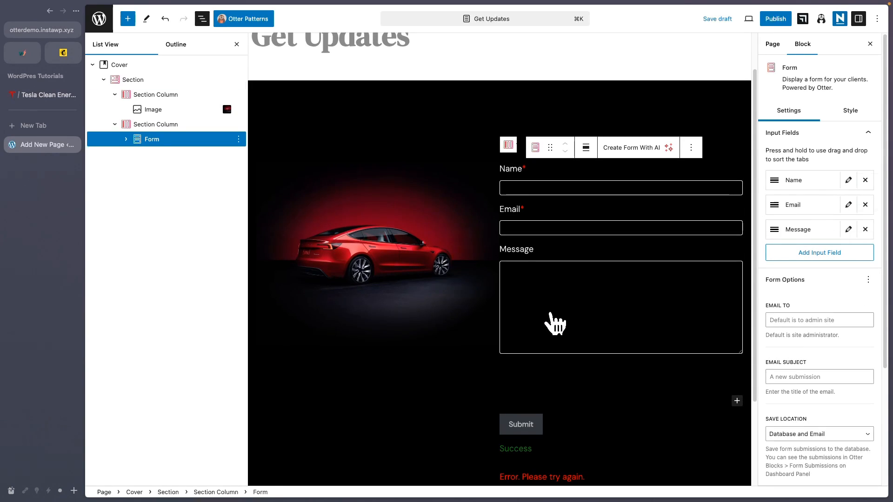
Step: Narrow the form's Section Column to a width of 30
left_click(147, 123)
left_click(858, 169)
double_click(852, 167)
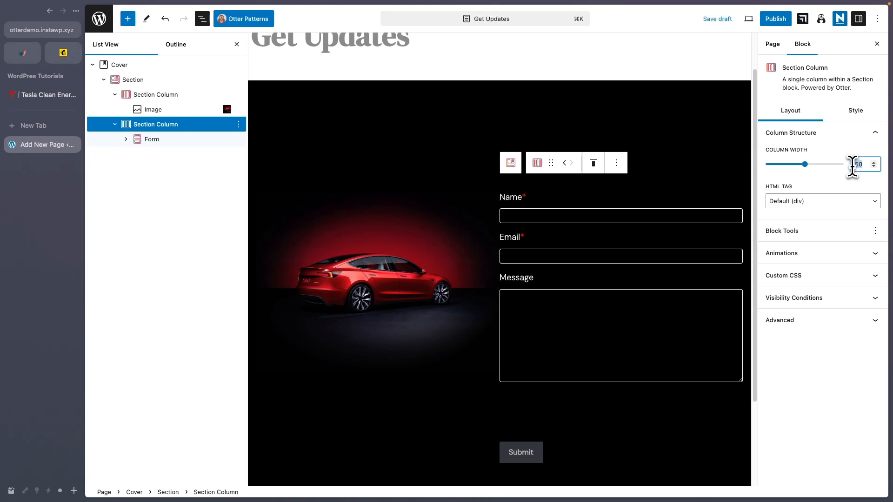
left_click(854, 165)
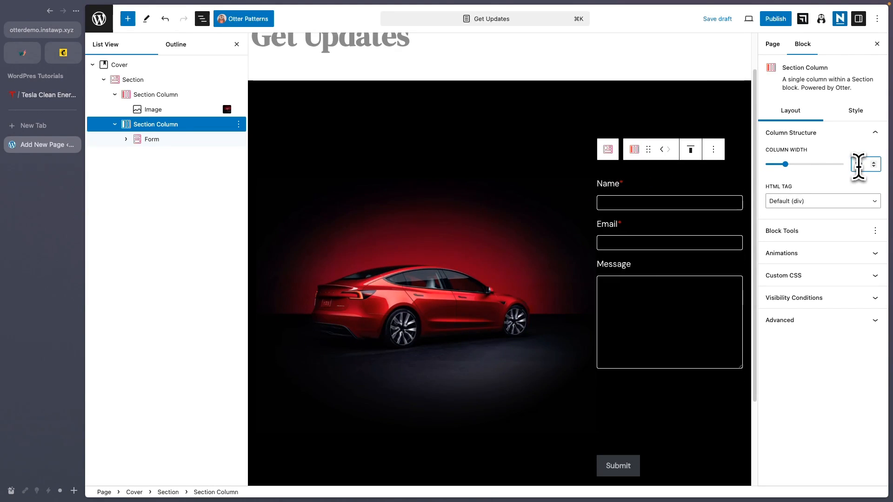
Step: Shrink the car image to about 653 px wide within its column
left_click(546, 266)
left_click_drag(593, 304, 559, 306)
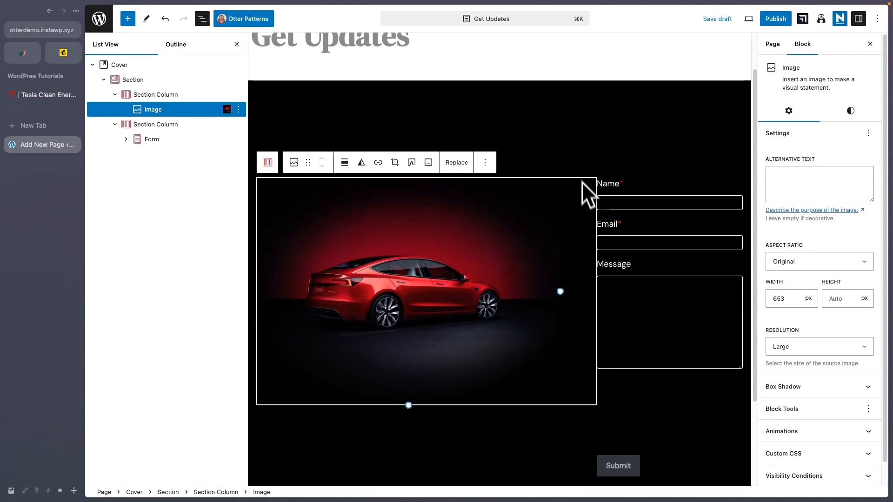
left_click(579, 166)
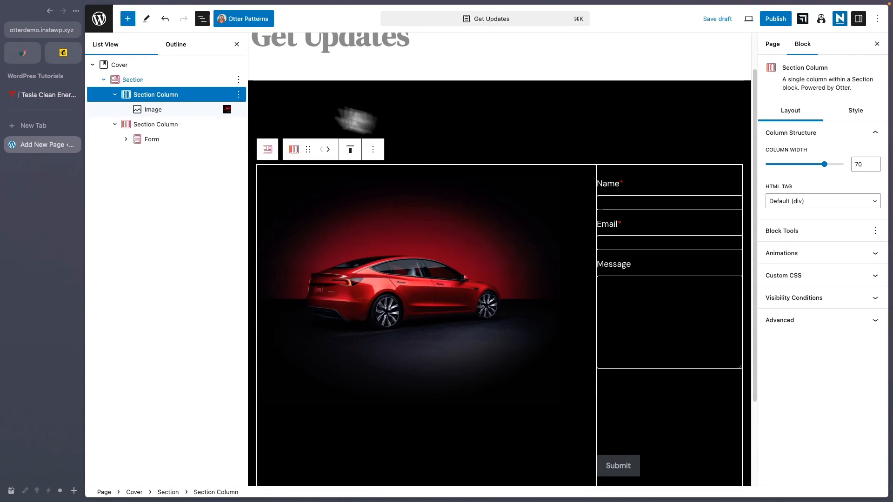
Step: Set the Cover block's top padding to 8 rem
left_click(113, 65)
left_click(855, 110)
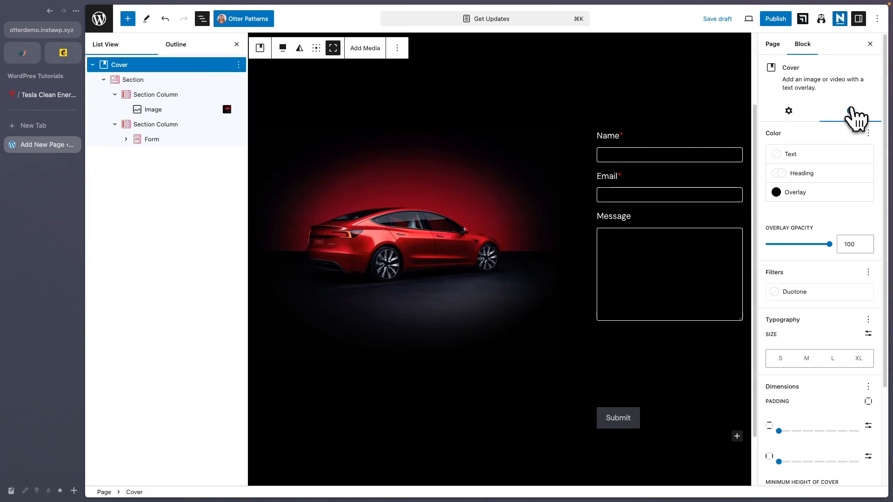
scroll(823, 389, "down", 2)
left_click(869, 370)
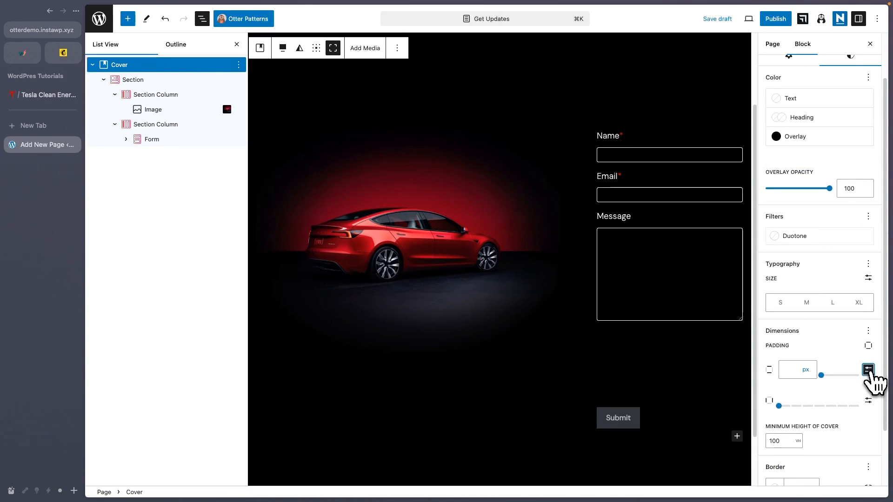
left_click(867, 345)
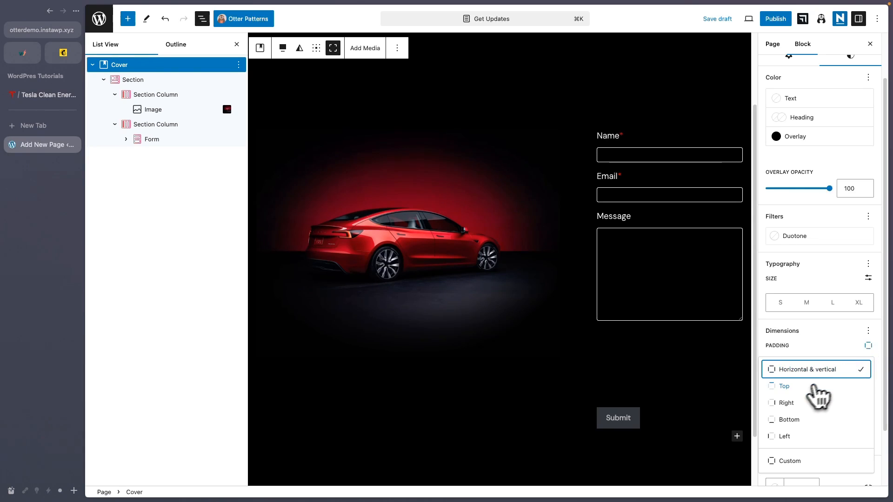
left_click(816, 386)
left_click_drag(766, 376, 860, 386)
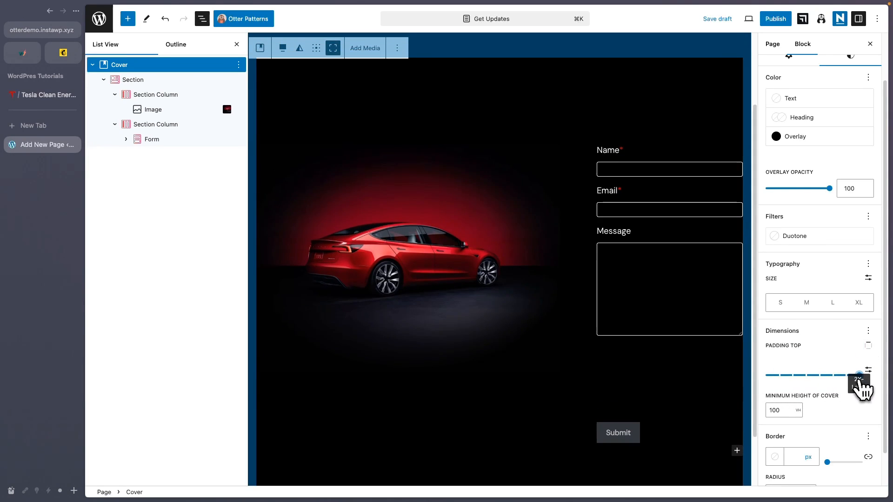
left_click(868, 370)
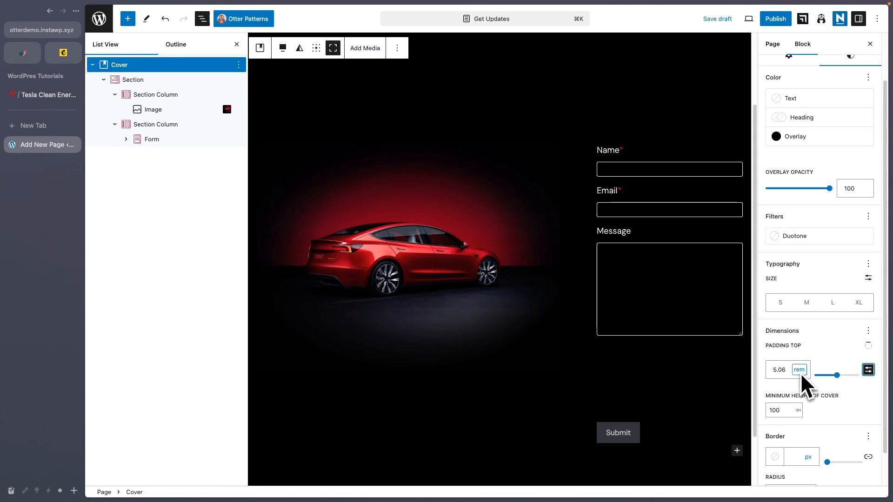
left_click_drag(787, 371, 776, 371)
type("8")
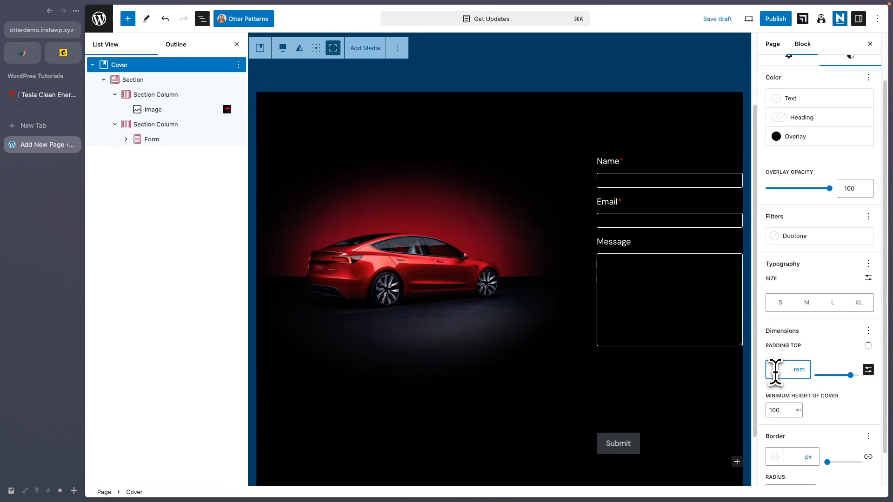
Step: Preview the Get Updates page in a new tab and return to the editor
left_click(749, 19)
left_click(697, 100)
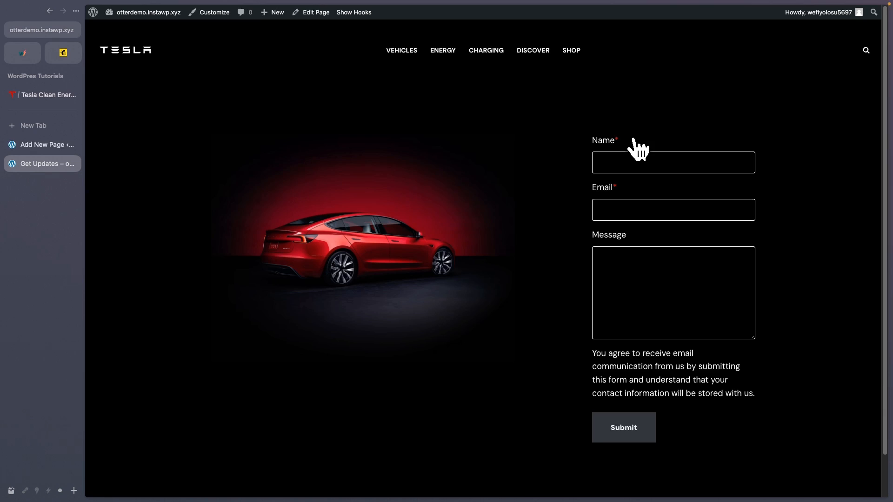
key("ctrl+shift+Tab")
Step: Insert an Advanced Heading block and move it into the form above the Name field
left_click(128, 18)
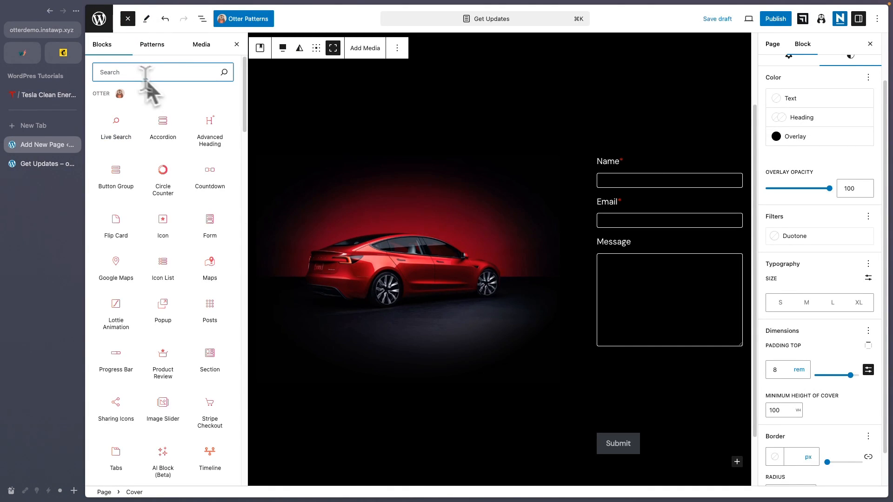
left_click(208, 126)
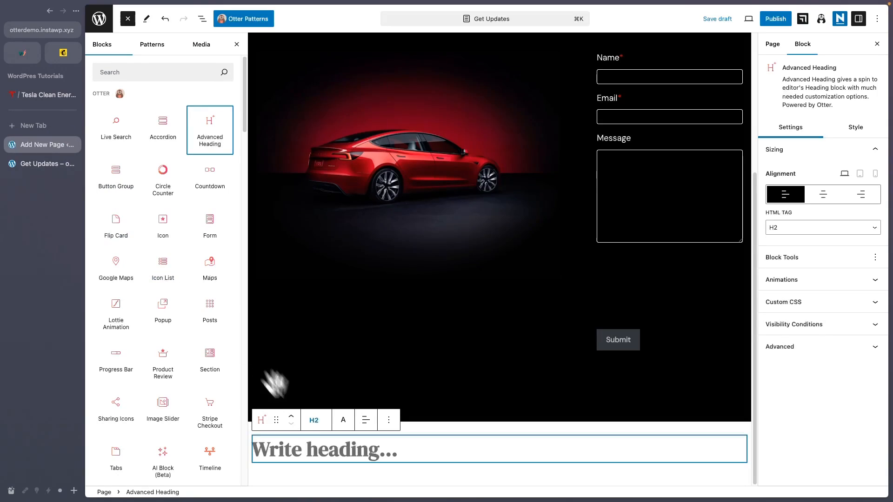
left_click(275, 420)
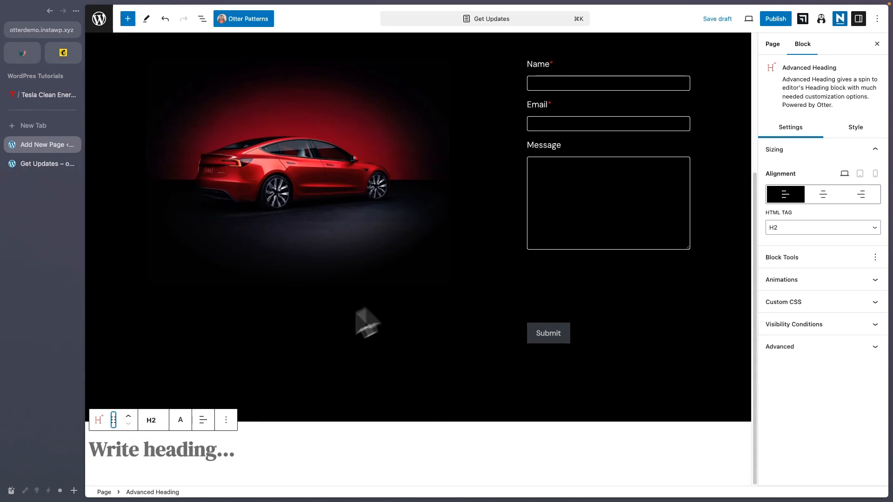
left_click_drag(129, 419, 600, 261)
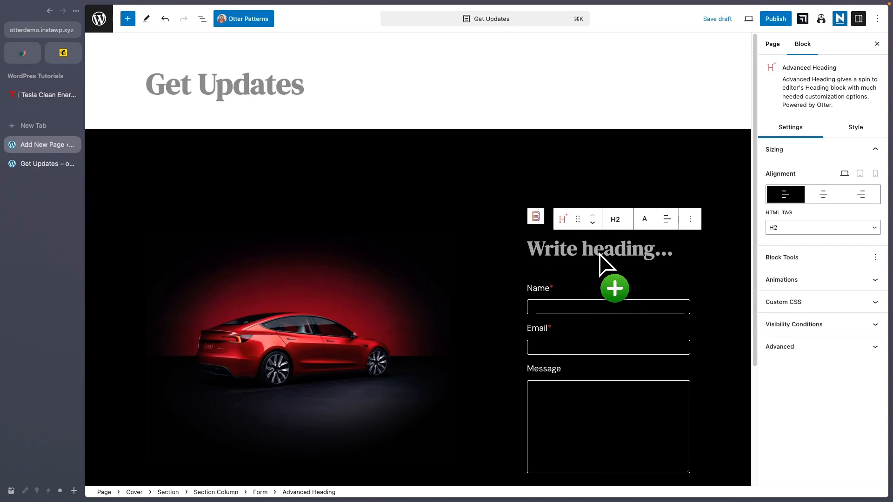
Step: Copy "Stay Connected" from the Tesla Get Updates page and paste it as the form's heading text
left_click(47, 95)
triple_click(656, 58)
key("super+c")
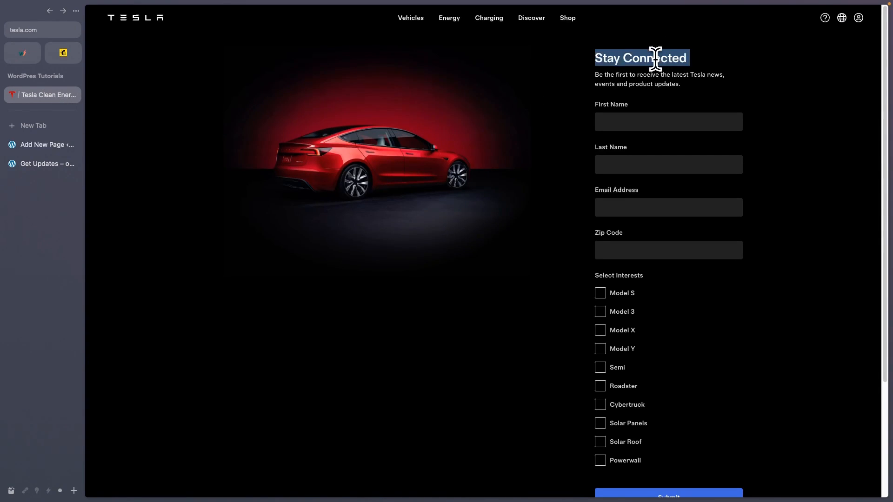
left_click(36, 146)
left_click(599, 254)
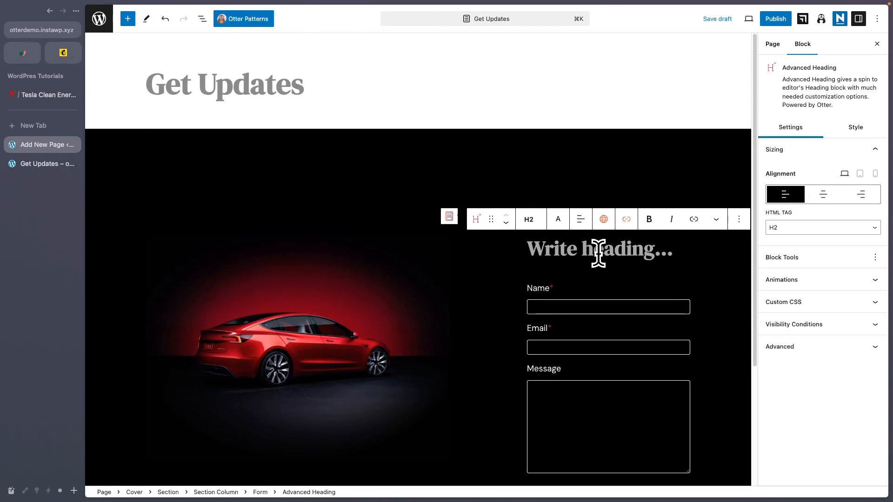
key("super+v")
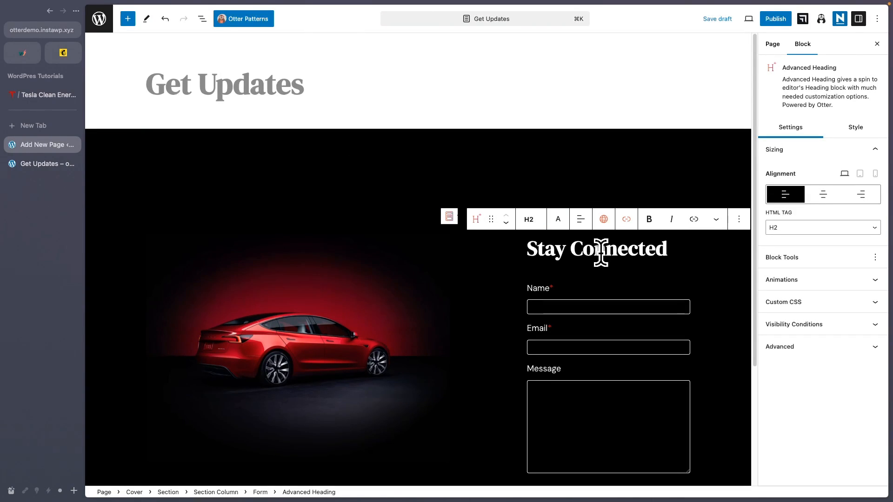
Step: Set the Stay Connected heading's font family to Inter with the 600 variant
left_click(866, 129)
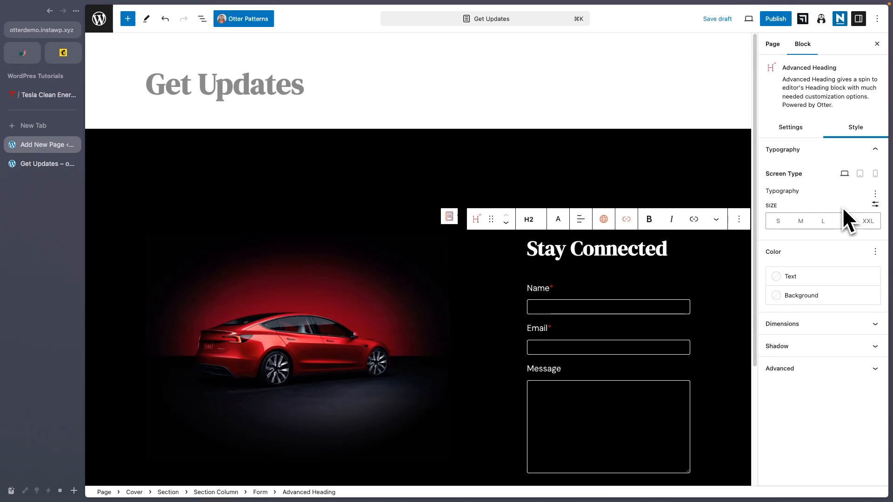
left_click(875, 195)
left_click(808, 244)
left_click(801, 327)
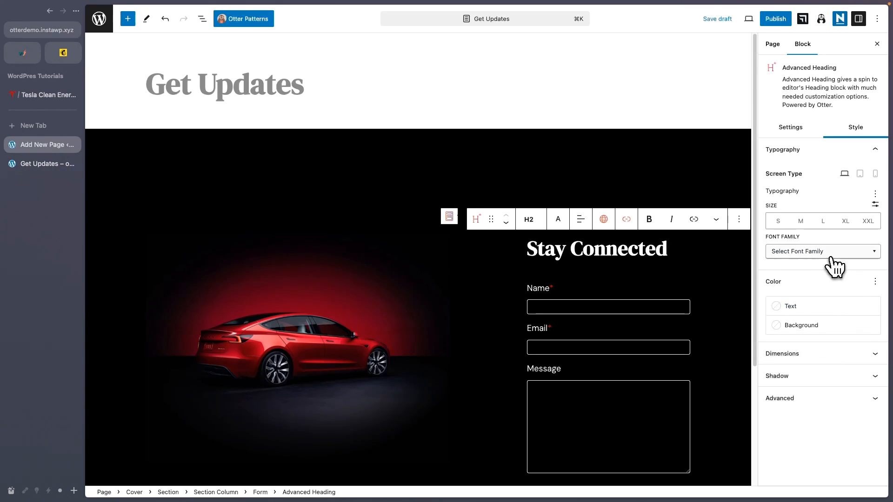
left_click(831, 254)
type("Inter")
left_click(801, 328)
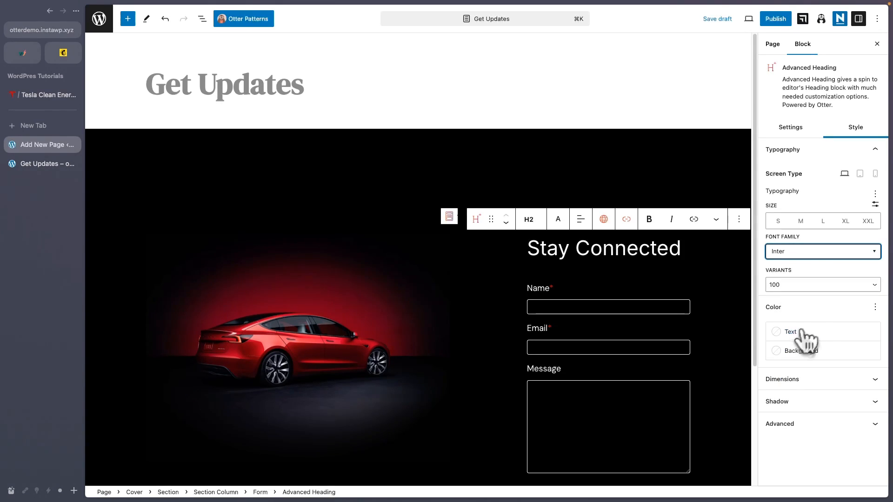
left_click(823, 285)
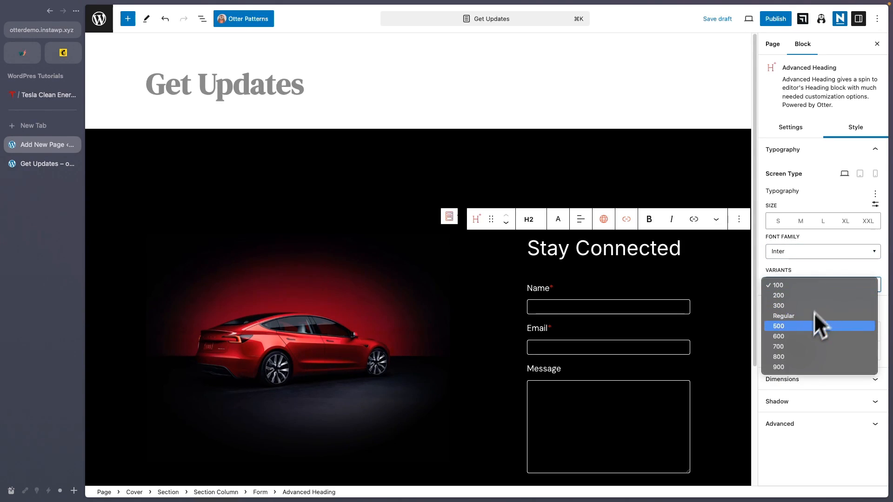
left_click(795, 341)
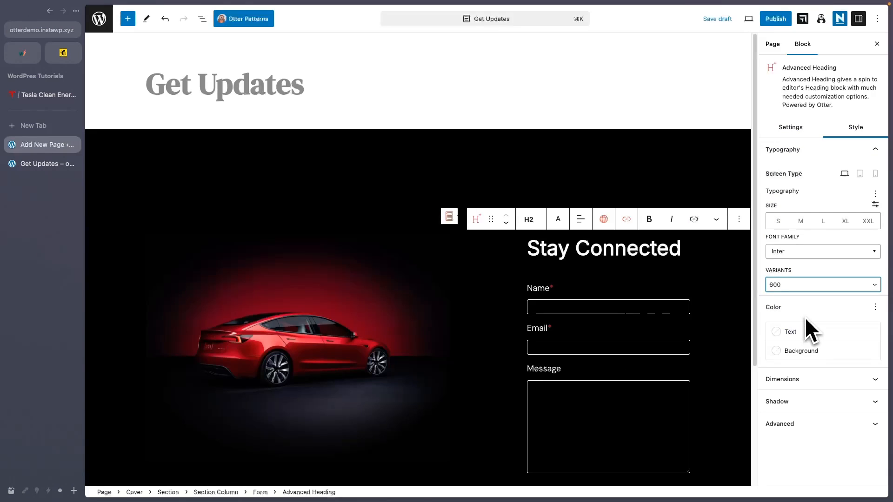
Step: Inspect the heading's typography on the Tesla page and set the Stay Connected heading's custom size to 28 px
left_click(40, 96)
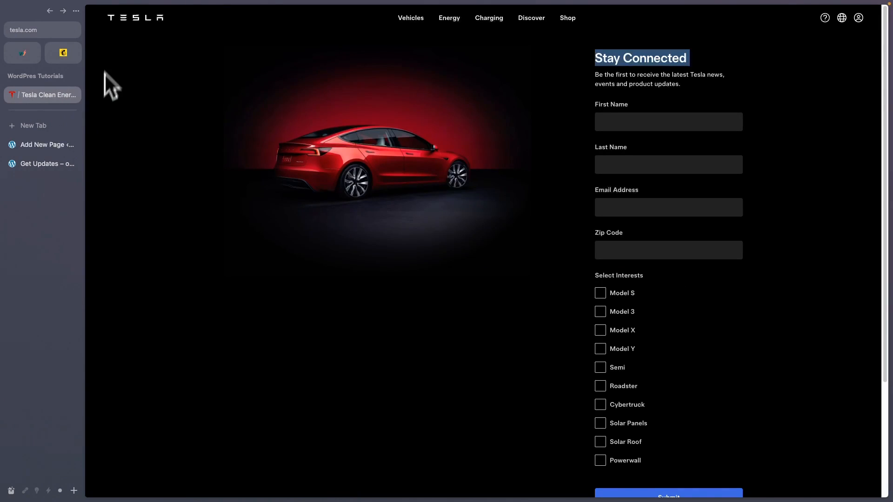
left_click(47, 30)
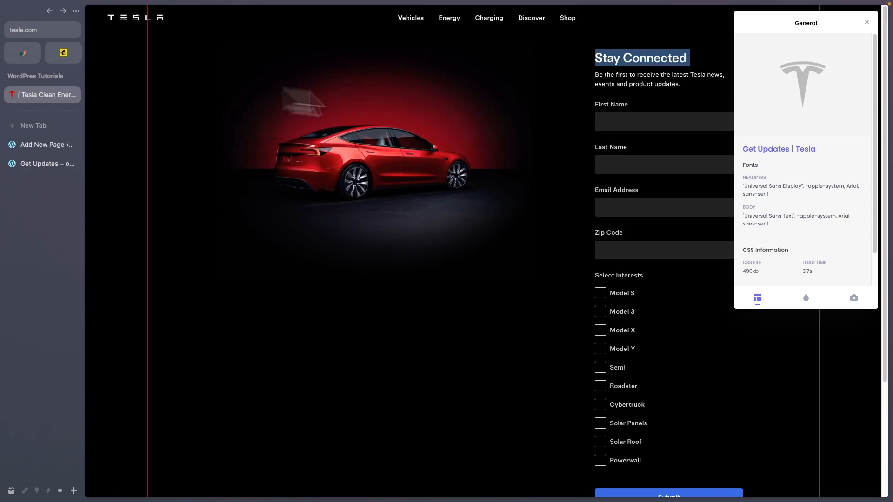
left_click(637, 61)
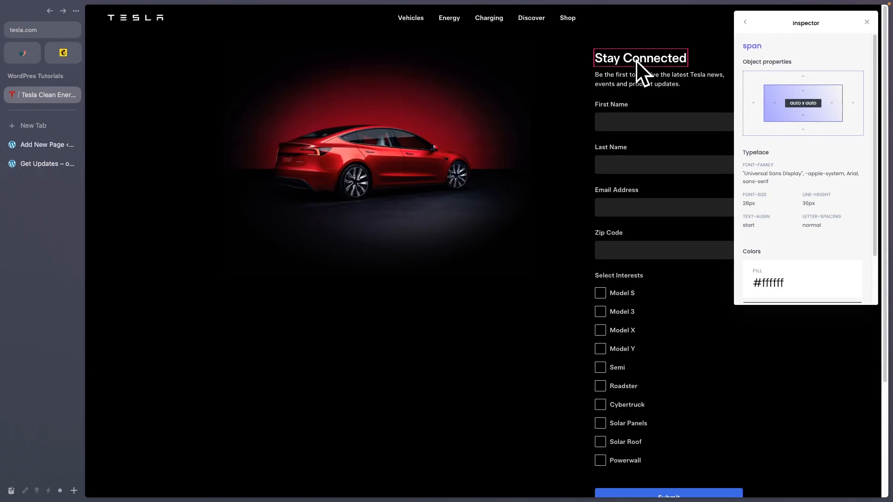
scroll(809, 228, "down", 2)
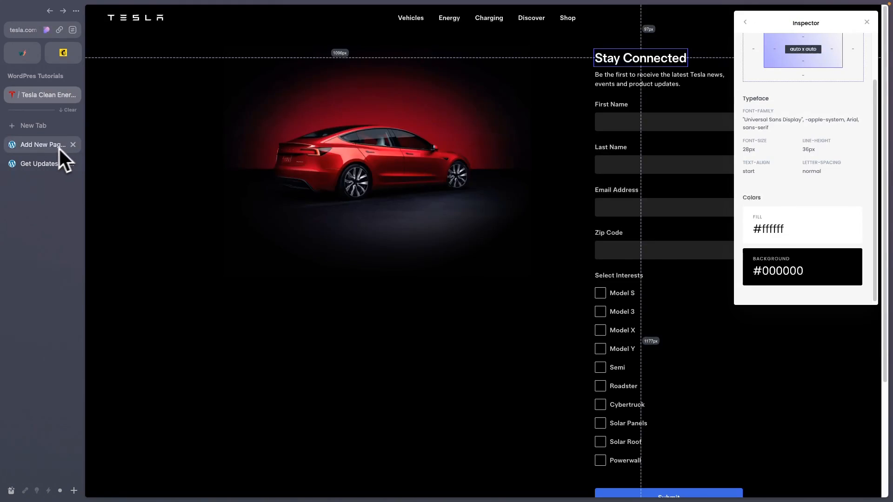
left_click(60, 148)
left_click(876, 204)
left_click(783, 219)
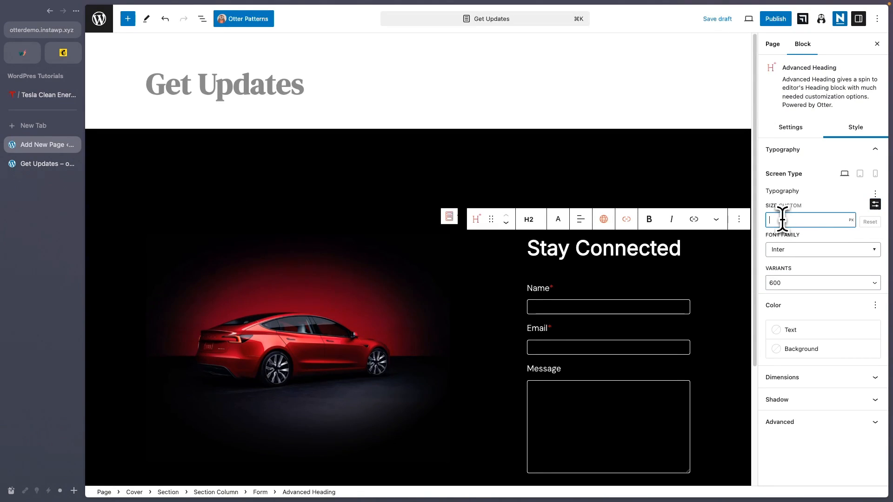
type("28")
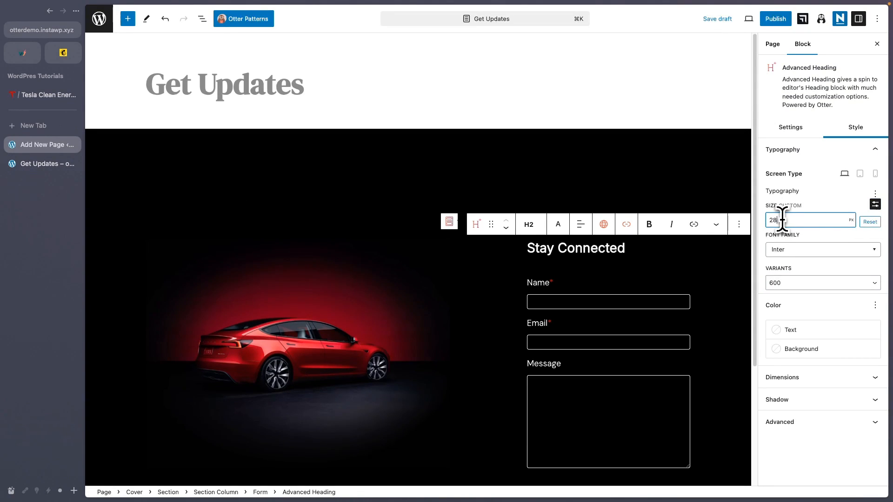
left_click(604, 266)
left_click(614, 258)
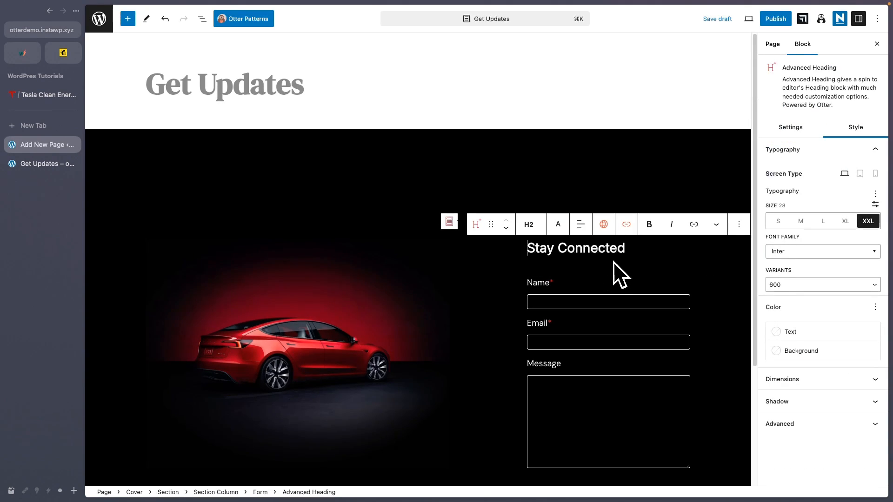
Step: Add a paragraph below the heading with Tesla's text "Be the first to receive the latest Tesla news, events and product updates."
left_click(576, 267)
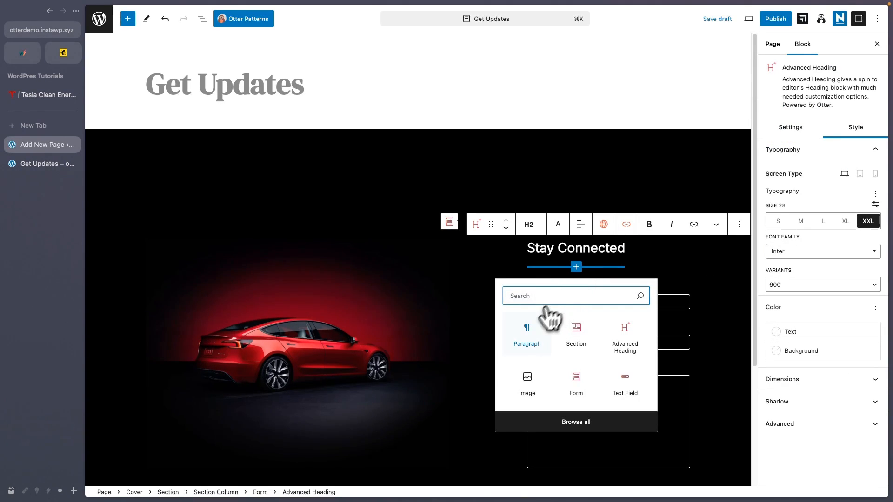
left_click(534, 325)
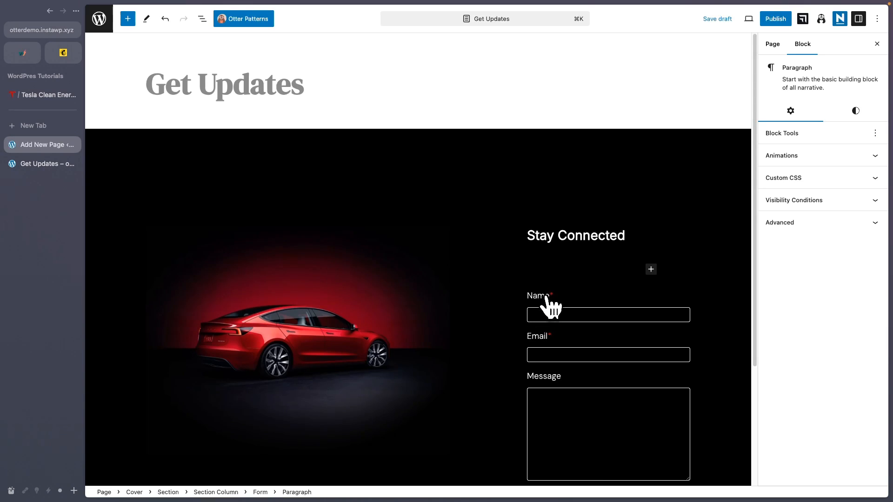
left_click(54, 97)
triple_click(640, 80)
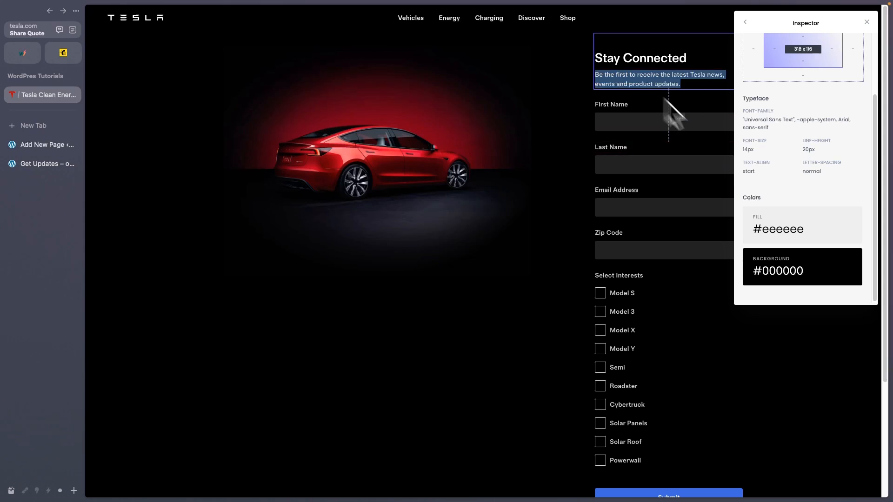
left_click(38, 145)
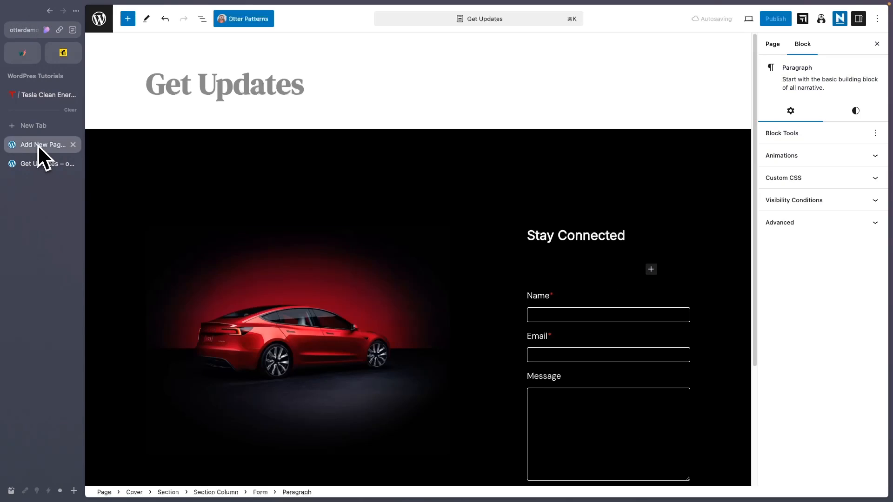
scroll(593, 269, "down", 2)
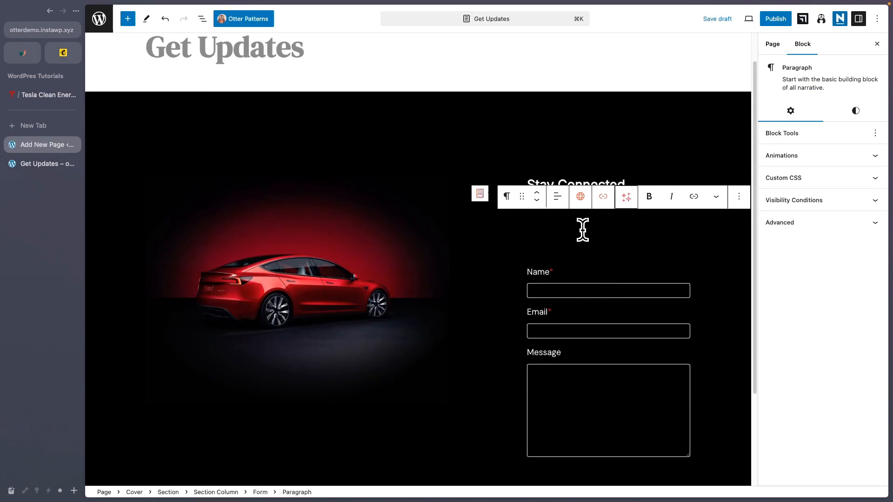
Step: Set the text color of the paragraph under the Stay Connected heading to #EEEEEE
triple_click(582, 229)
left_click(856, 112)
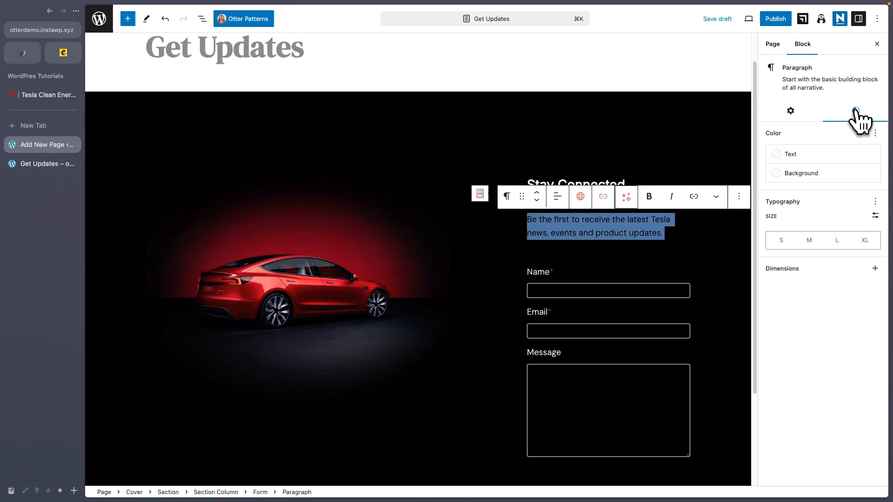
left_click(791, 154)
left_click(702, 174)
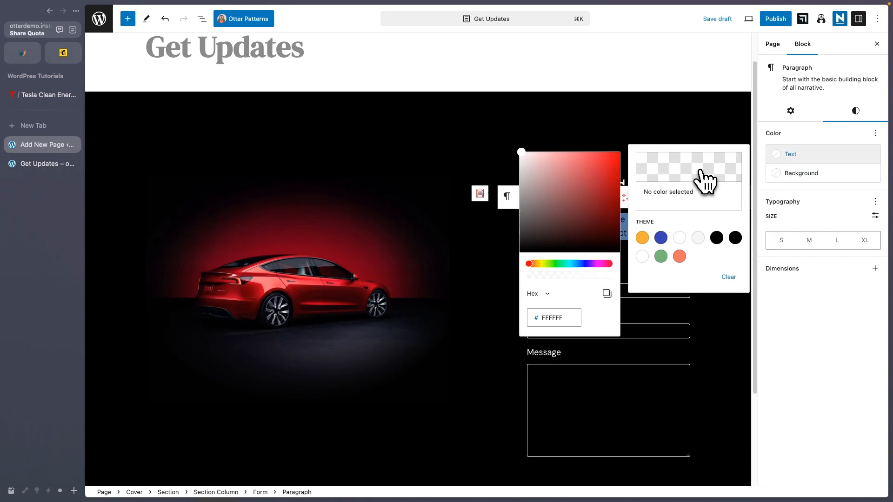
double_click(551, 317)
type("eeeeee")
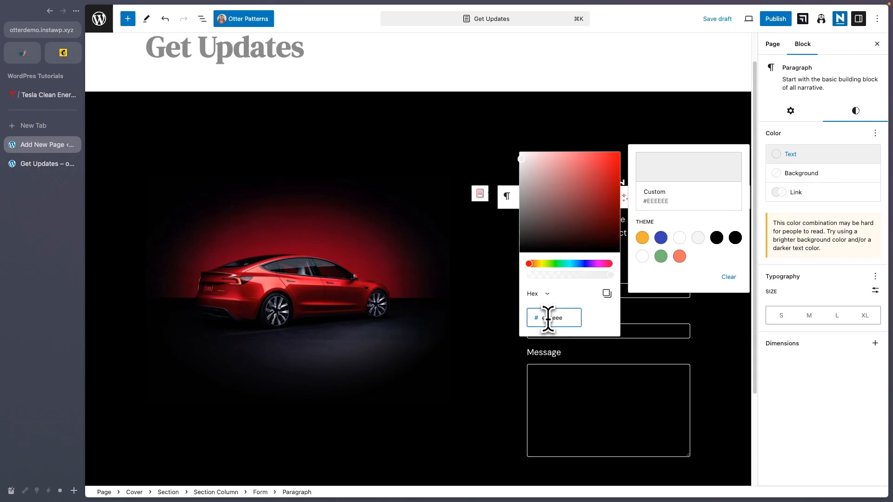
left_click(784, 209)
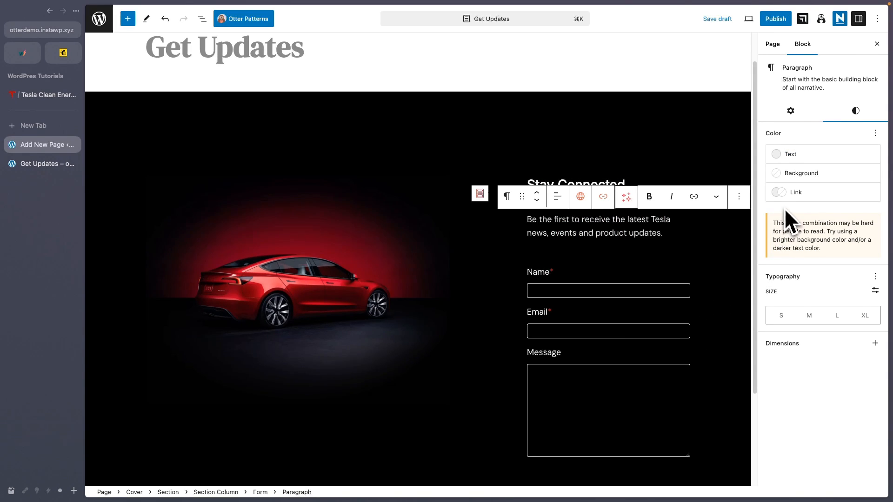
Step: Give the paragraph under the Stay Connected heading a custom font size of 14 px
left_click(875, 290)
left_click(783, 310)
type("14")
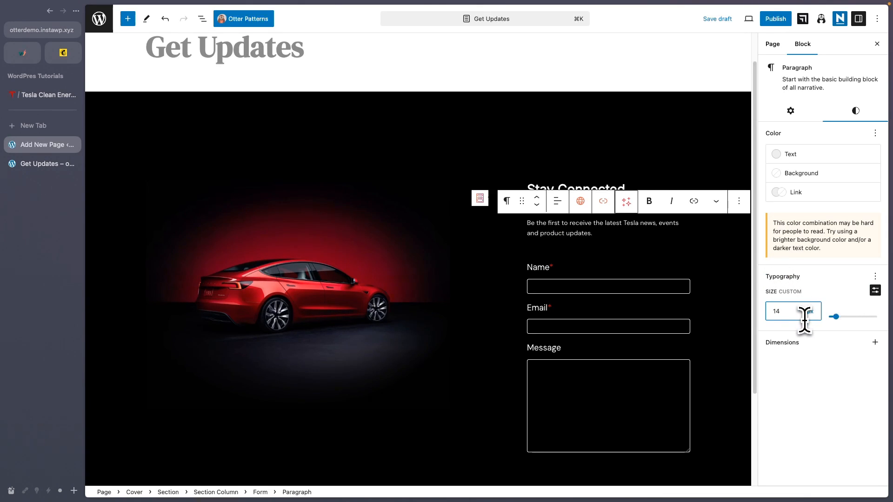
Step: Inspect the Tesla disclaimer's style, copy its fill color, and set the form's consent paragraph to 12 px
scroll(614, 285, "down", 5)
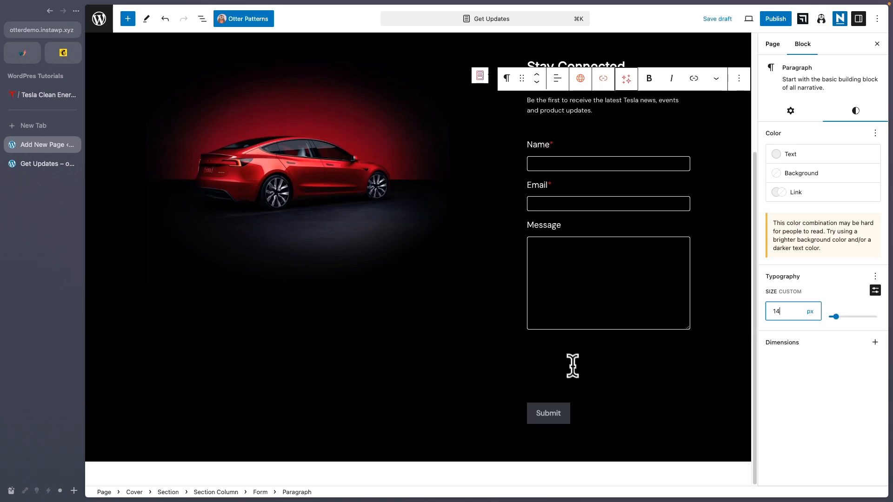
triple_click(571, 358)
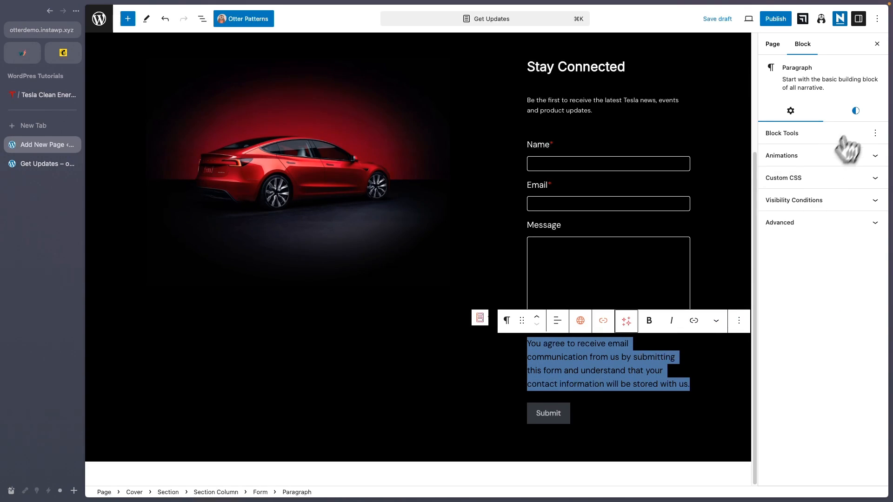
left_click(858, 113)
left_click(790, 232)
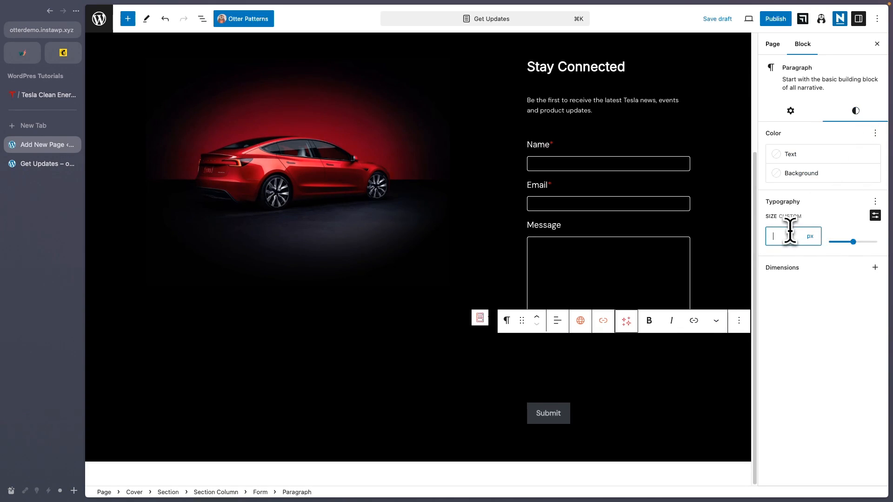
left_click(29, 93)
scroll(651, 273, "down", 3)
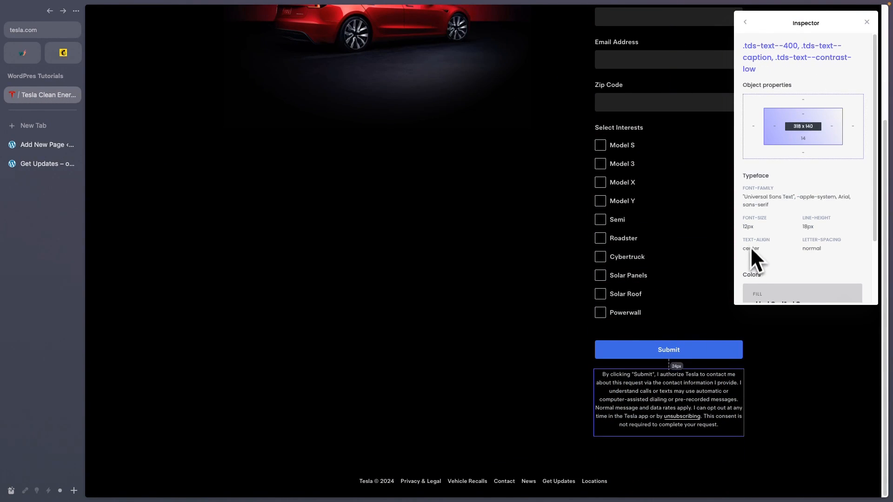
scroll(828, 206, "down", 3)
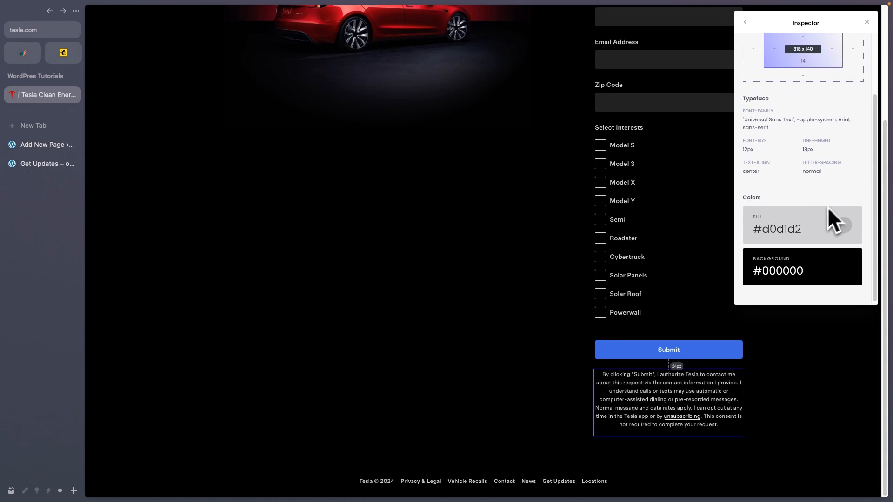
double_click(786, 227)
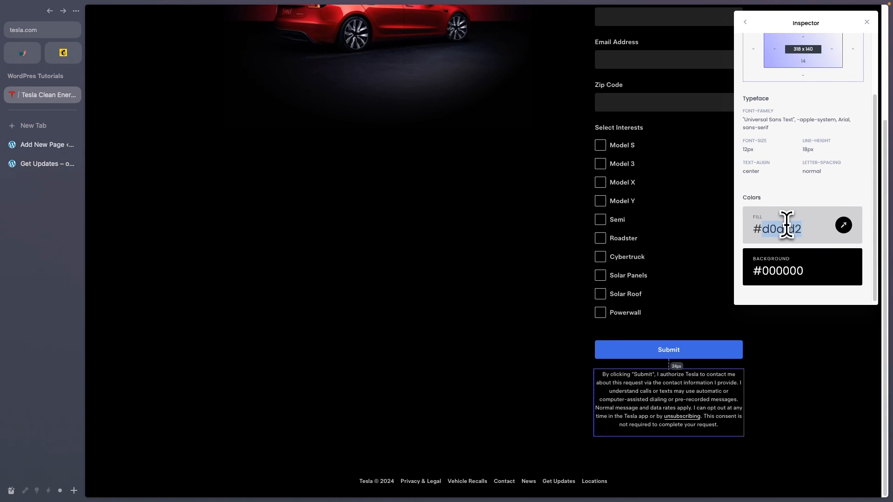
left_click(49, 148)
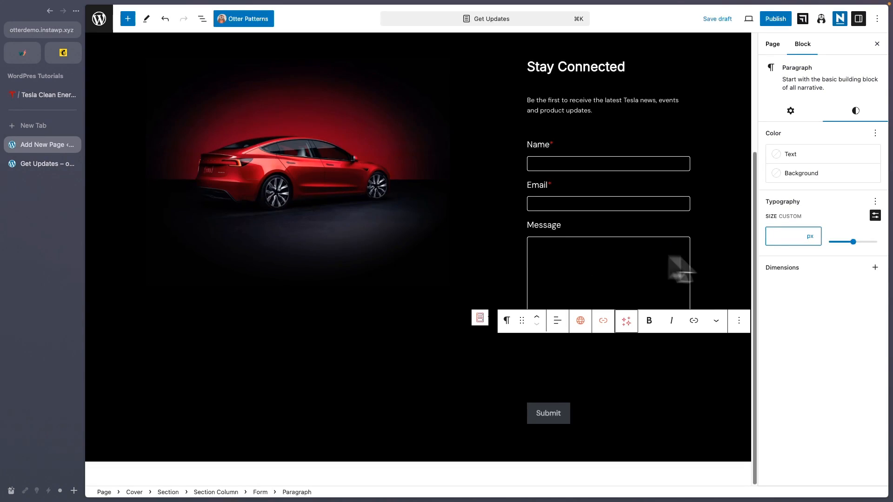
type("12")
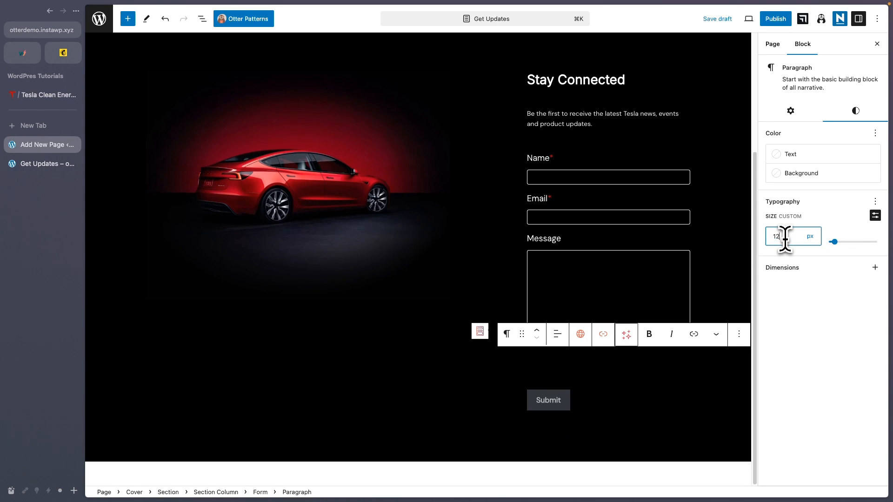
Step: Set the text color of the consent paragraph above the Submit button to #D0D1D2
left_click(795, 156)
left_click(705, 192)
double_click(552, 319)
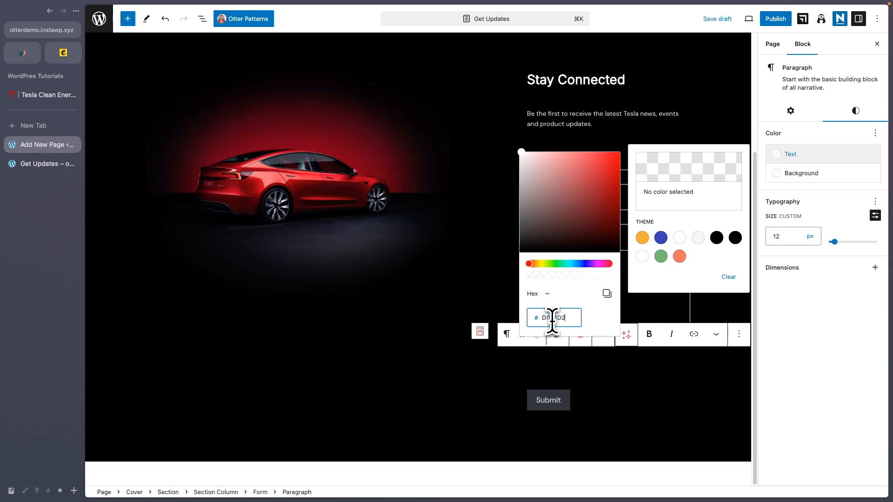
type("E0E0E0")
left_click(605, 374)
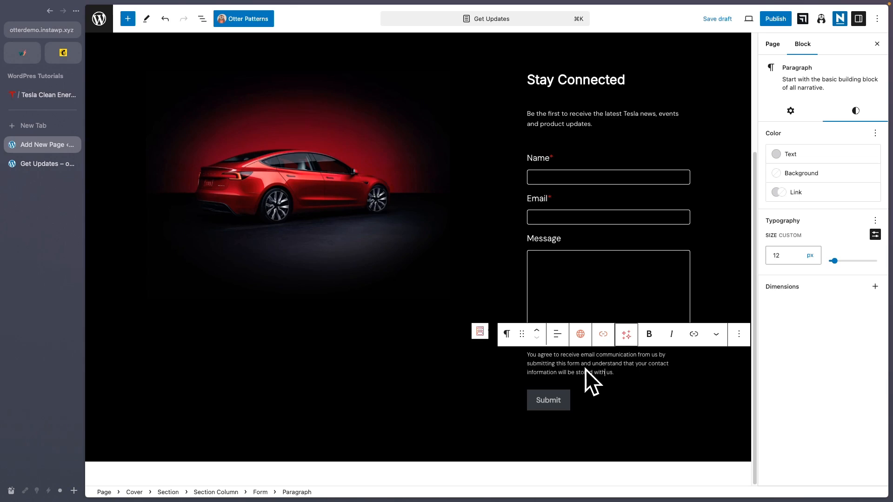
left_click(558, 337)
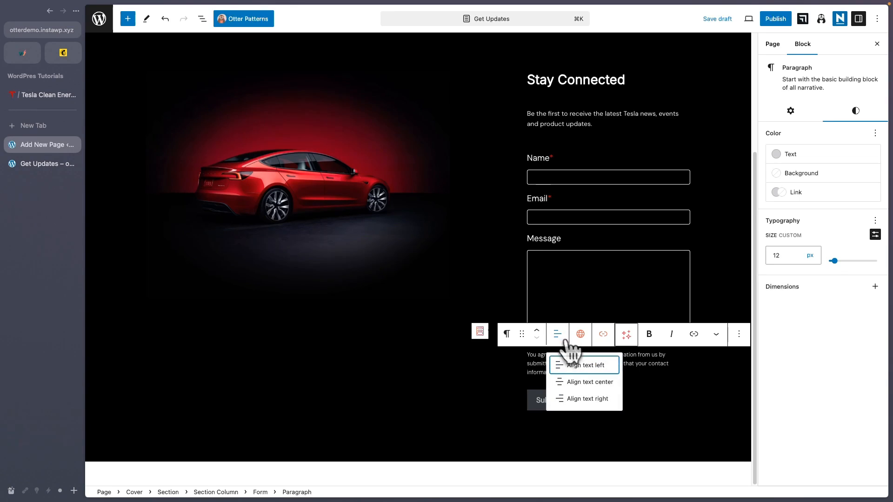
left_click(583, 383)
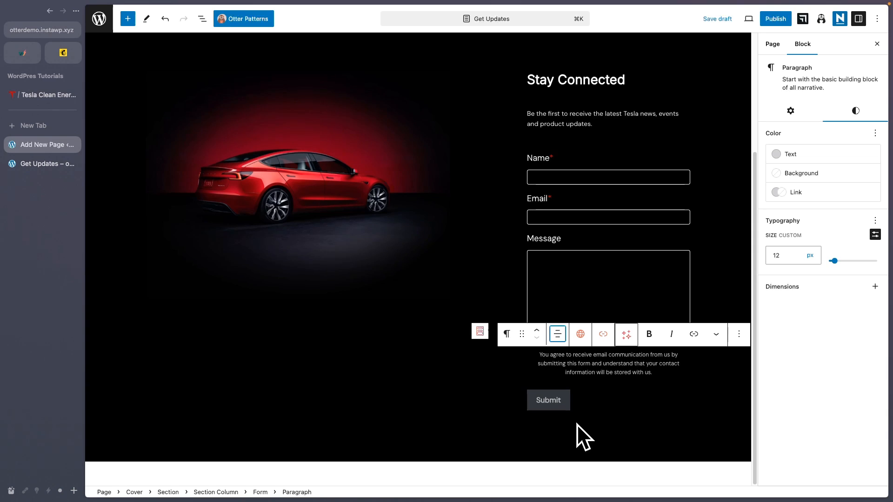
left_click(561, 335)
left_click(565, 367)
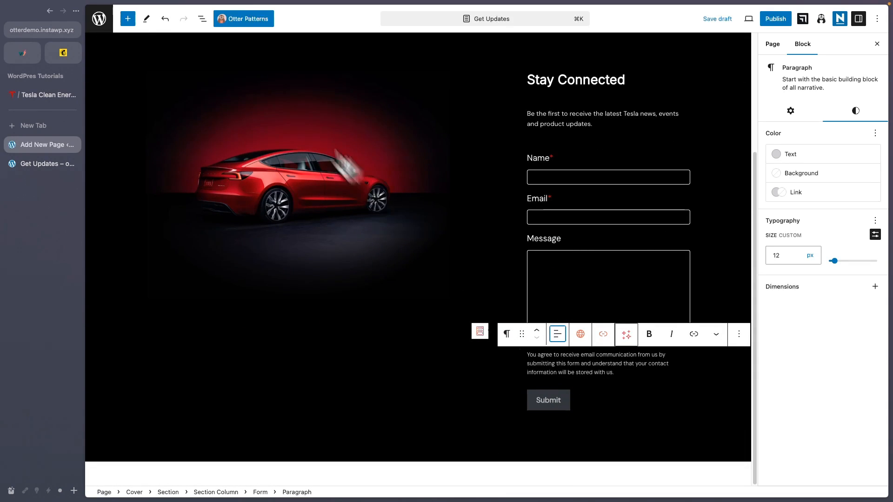
Step: Move the consent paragraph out of the form block so it sits below the Submit button
left_click(204, 21)
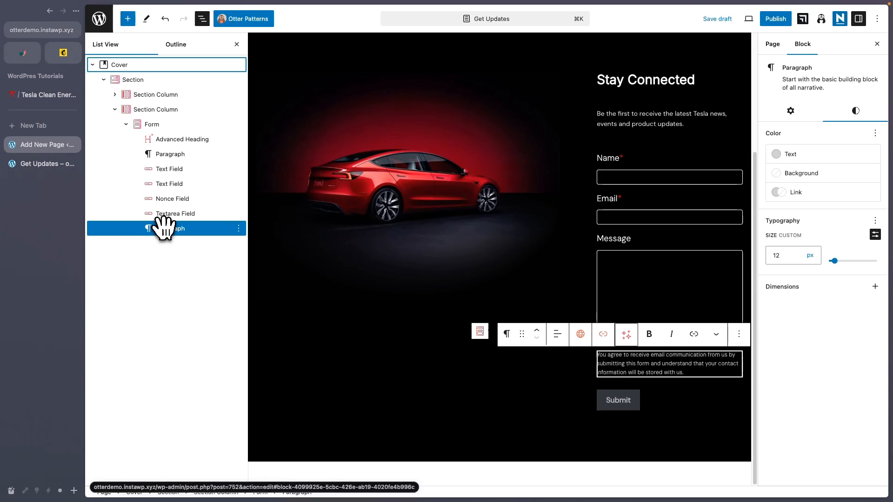
left_click_drag(163, 228, 131, 237)
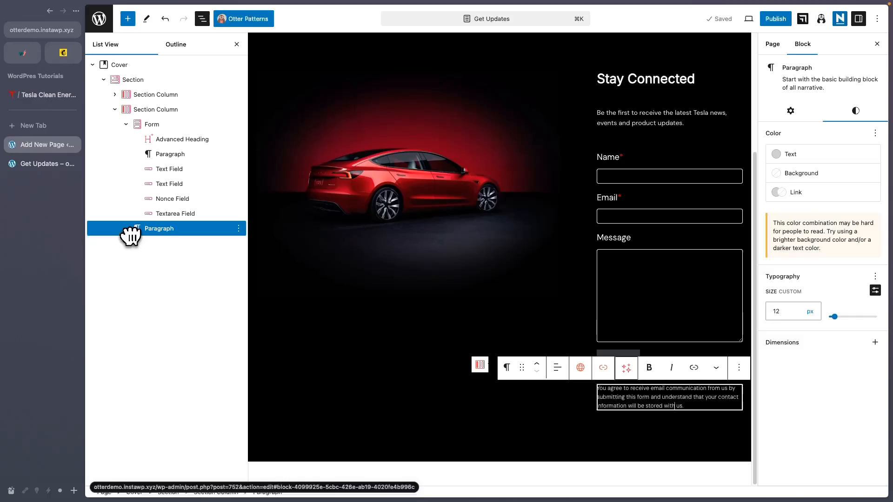
left_click(629, 423)
Step: Center the text of the consent paragraph below the Submit button and compare it with the disclaimer on the Tesla page
left_click(634, 399)
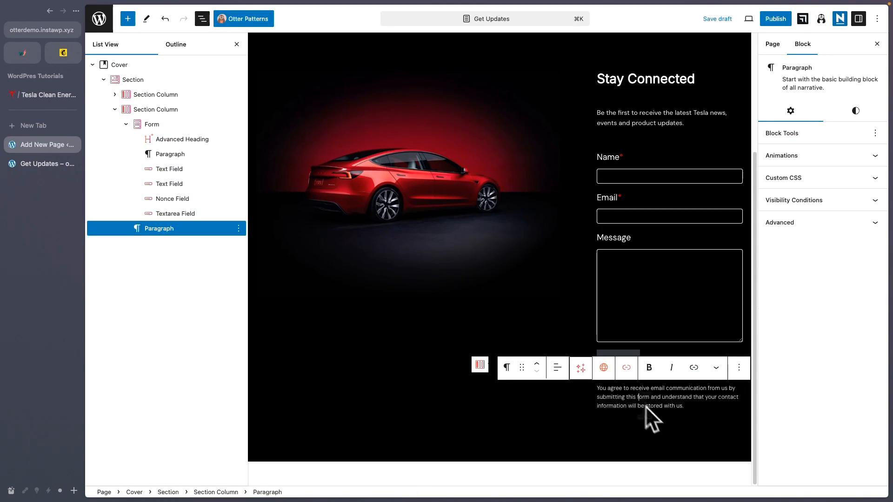
left_click(558, 371)
left_click(589, 415)
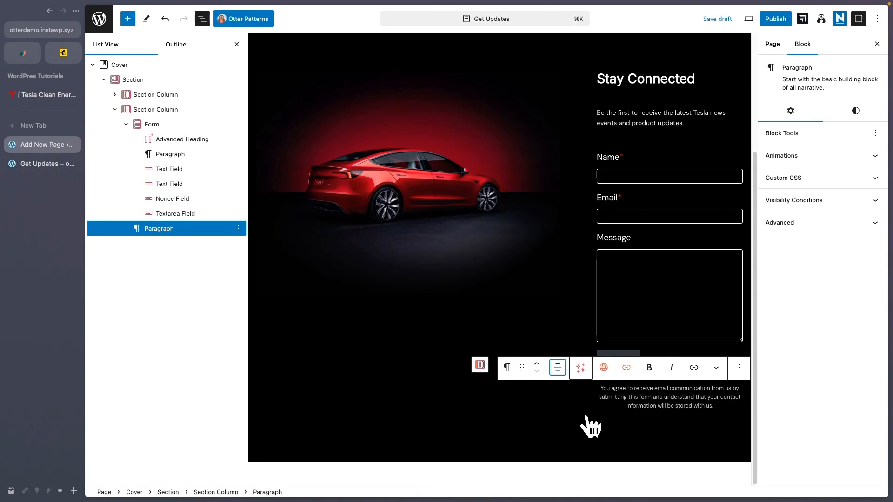
left_click(27, 93)
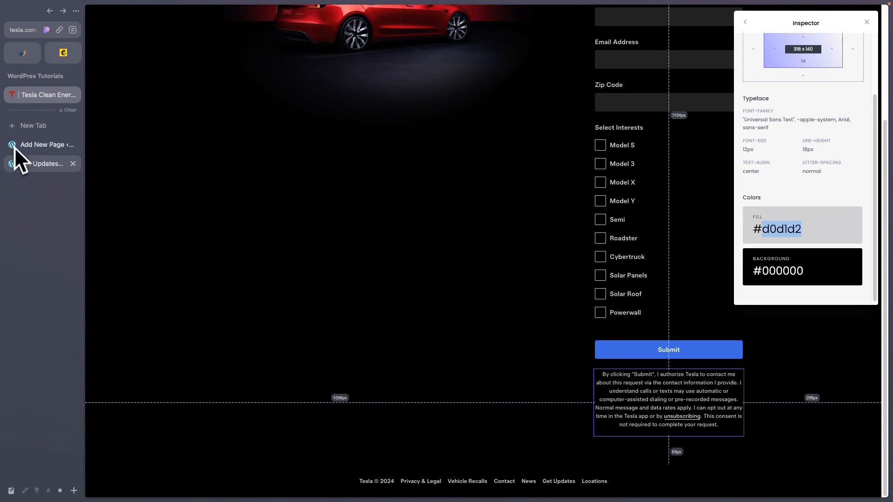
left_click(39, 163)
left_click(37, 144)
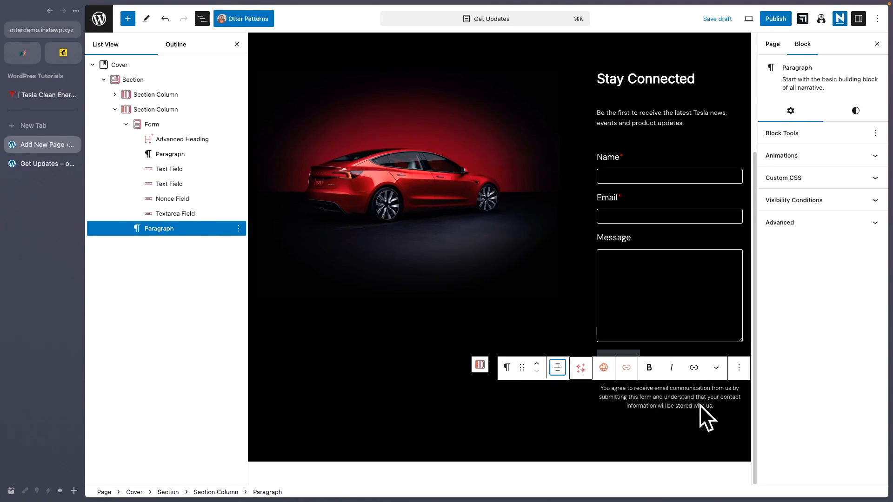
Step: Set the border width of the Stay Connected form's input fields to 0 px
scroll(693, 409, "up", 2)
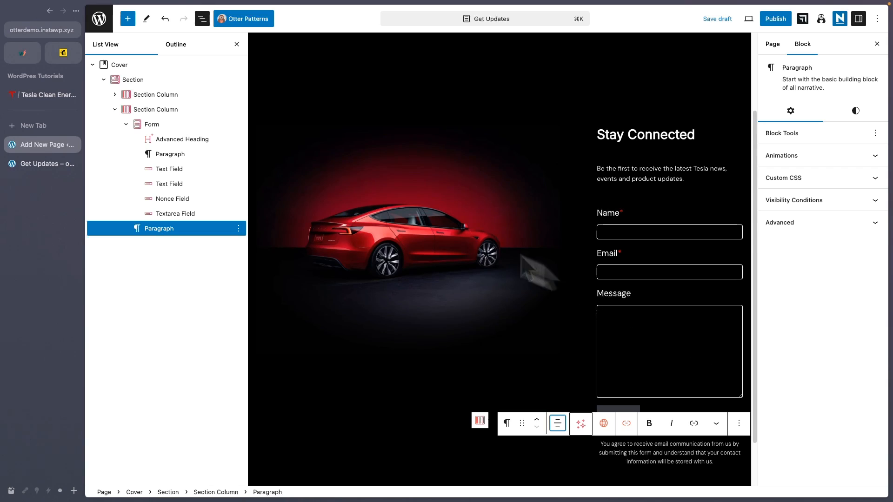
left_click(157, 124)
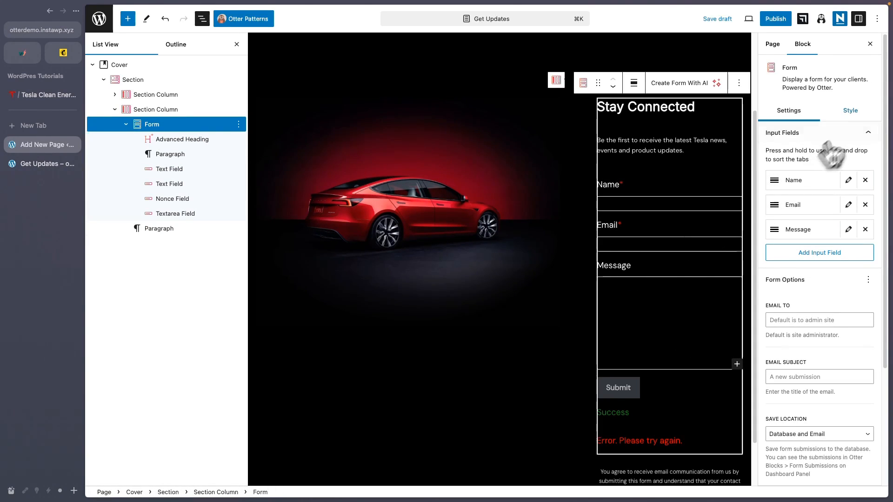
left_click(855, 112)
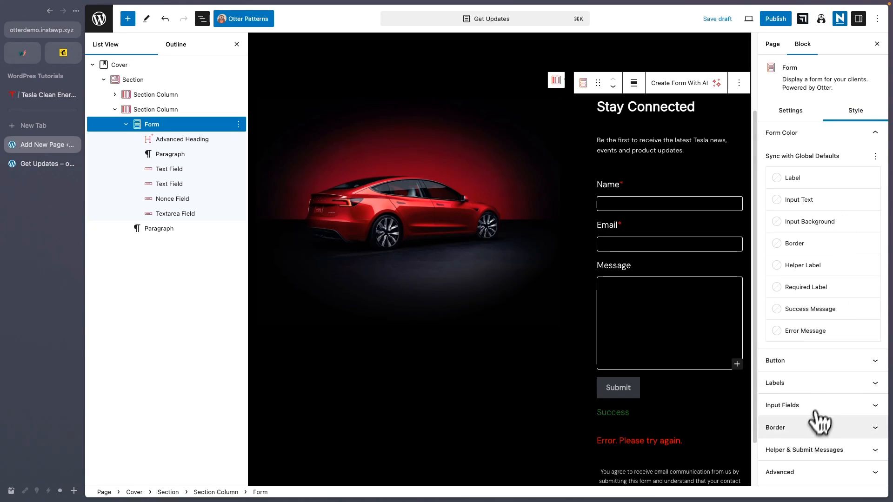
left_click(820, 427)
left_click(824, 420)
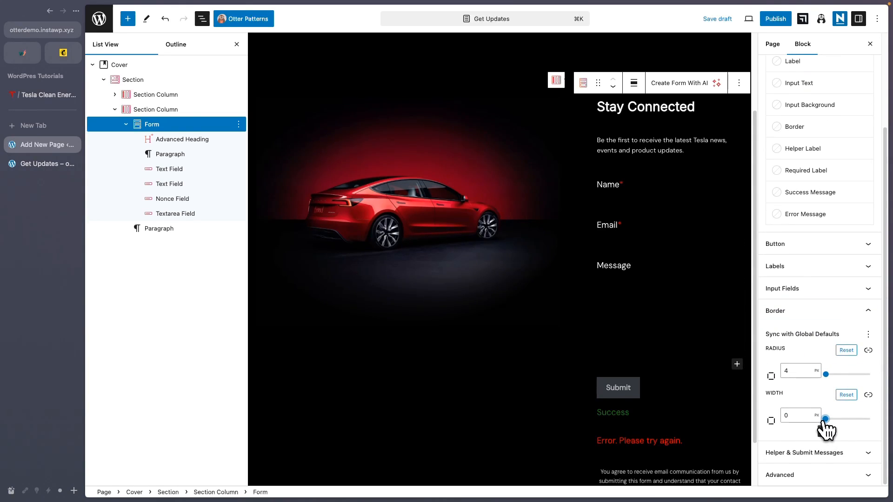
Step: Inspect the Email Address label on the Tesla page and set the form labels to a custom size of 14 px
left_click(832, 321)
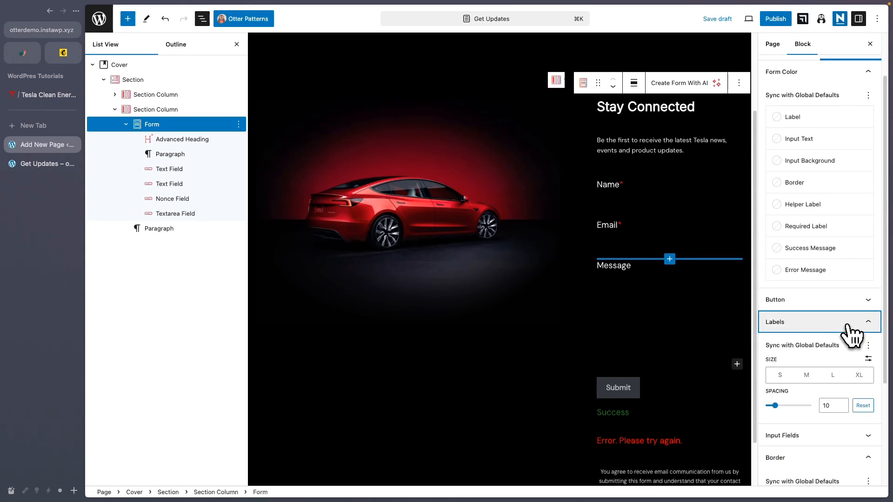
left_click(868, 359)
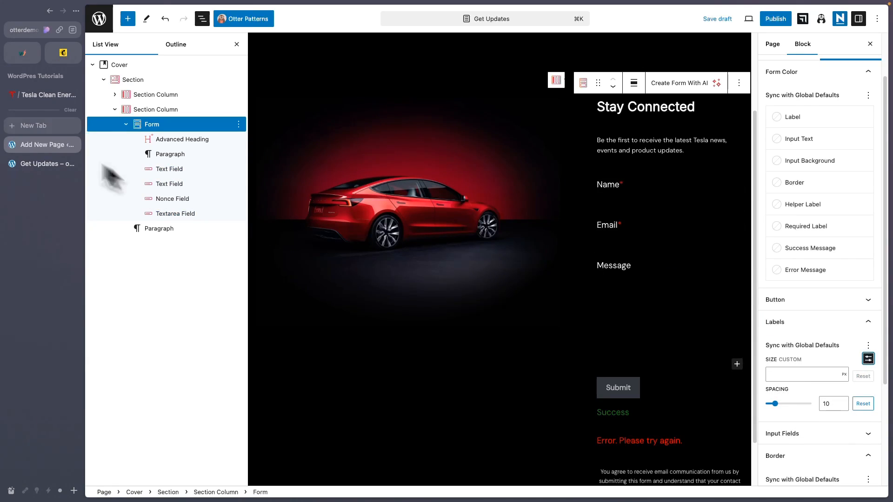
left_click(48, 95)
scroll(621, 167, "up", 3)
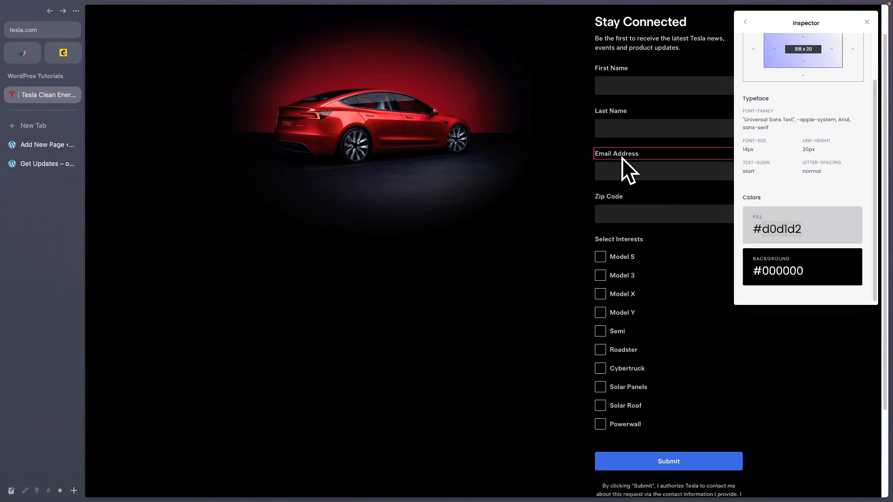
left_click(623, 158)
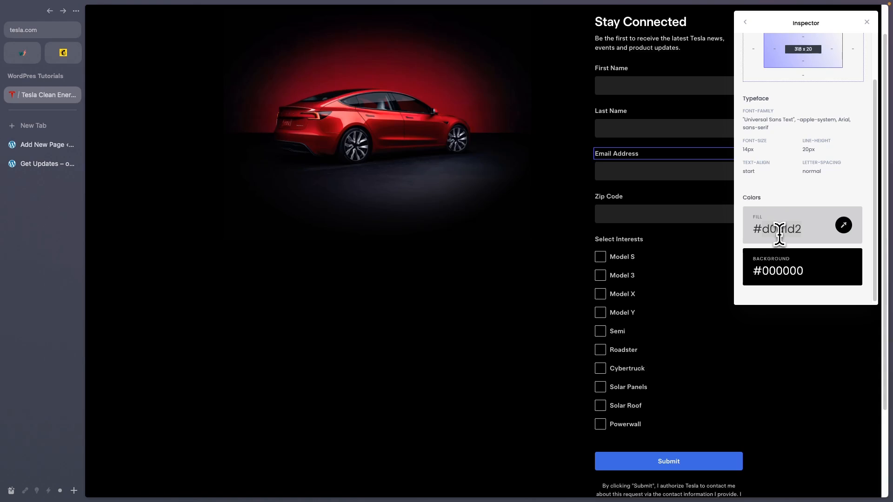
left_click(74, 144)
left_click(799, 374)
type("14")
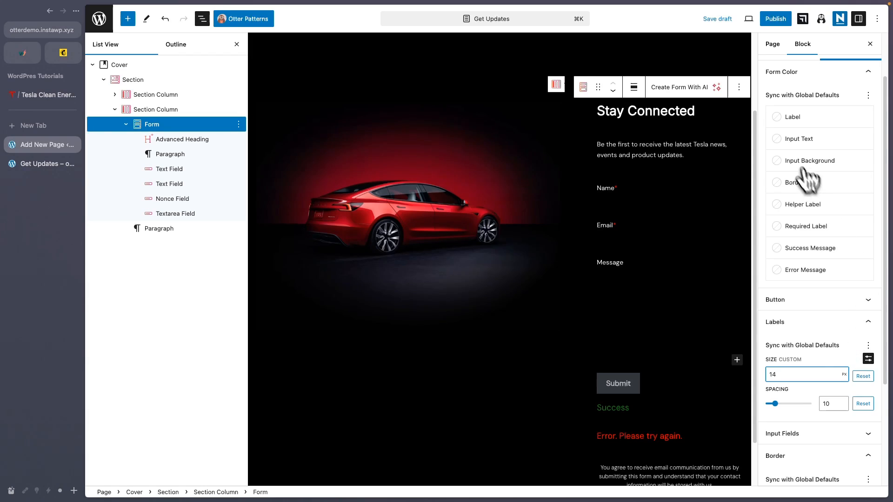
Step: Set the form's label color to #D0D1D2
left_click(800, 122)
left_click(691, 120)
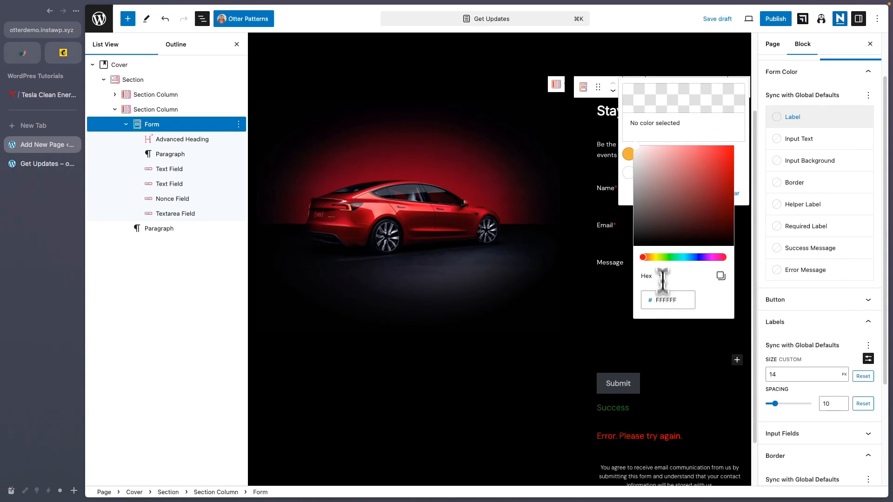
double_click(664, 301)
type("D0D1D2")
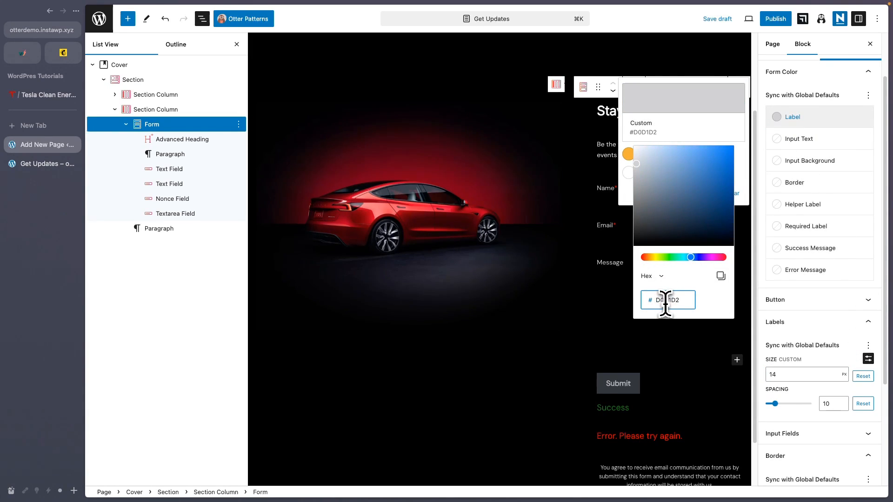
Step: Inspect the Email Address input on the Tesla page and give the form's input text a custom light gray color
key("ctrl+Tab")
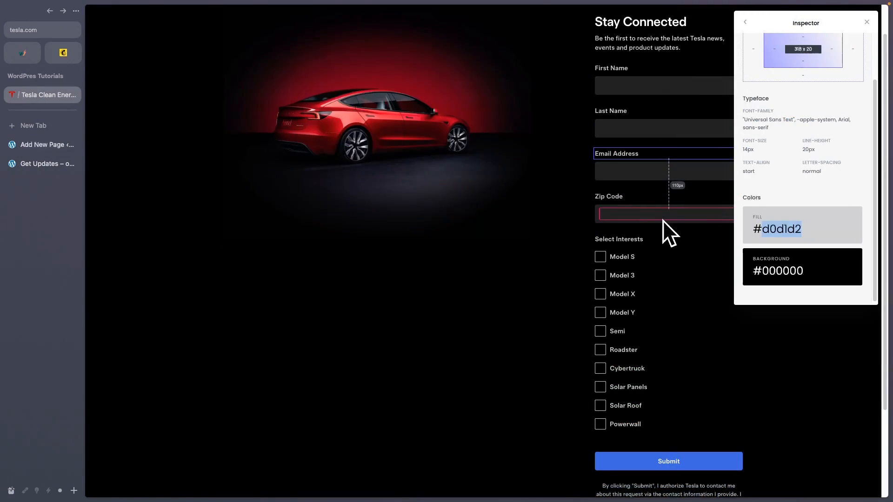
left_click(638, 180)
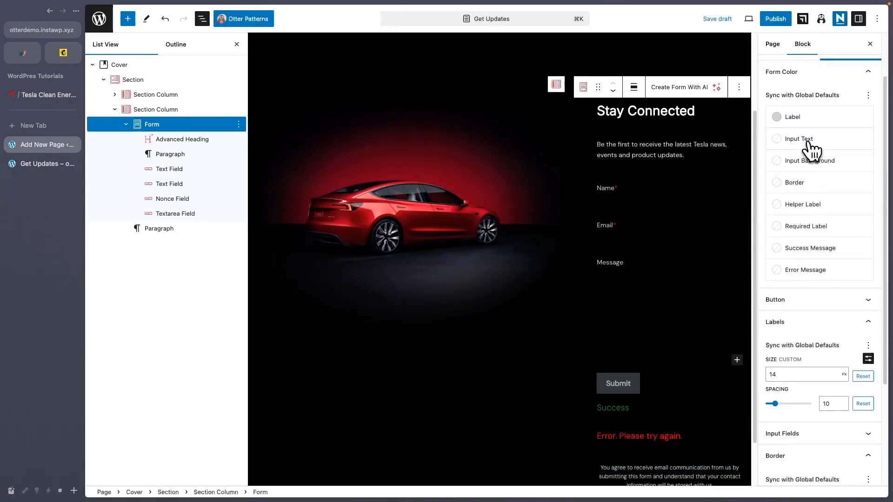
left_click(809, 141)
left_click(685, 126)
left_click(674, 323)
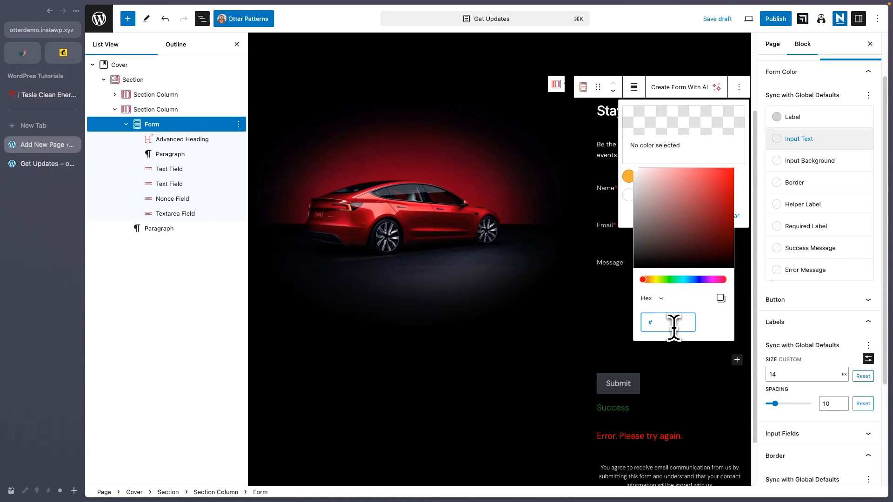
Step: Set the form's input background color to #222222
left_click(810, 161)
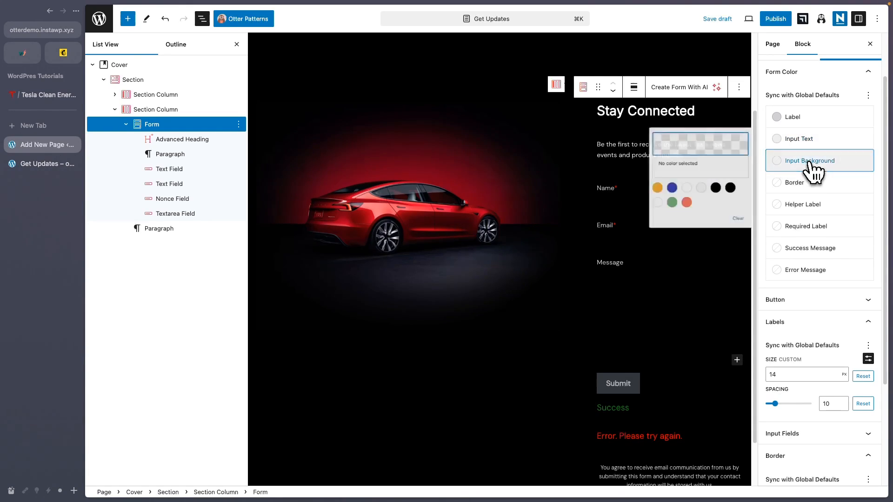
left_click(676, 181)
double_click(674, 345)
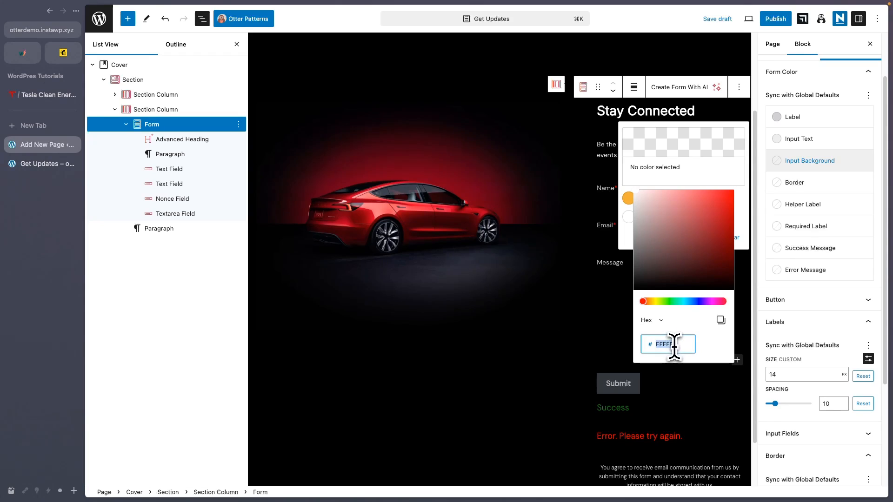
type("222222")
key("Escape")
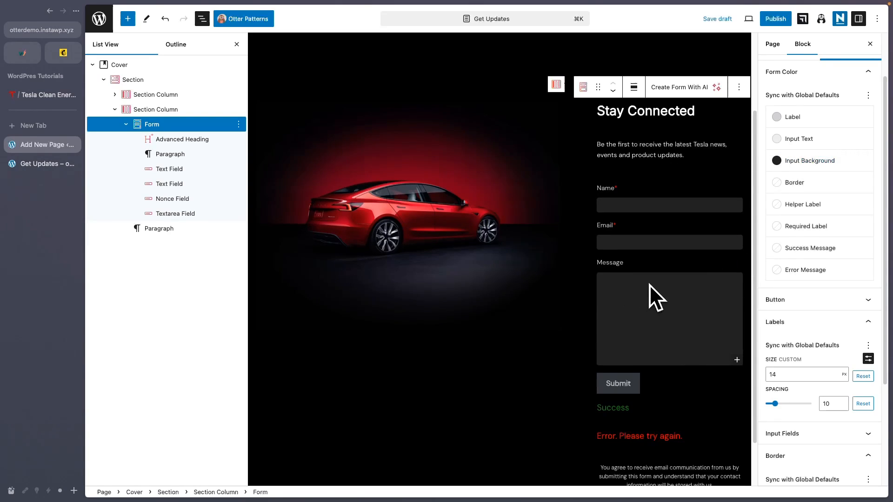
Step: Delete the Message textarea field from the form
left_click(178, 213)
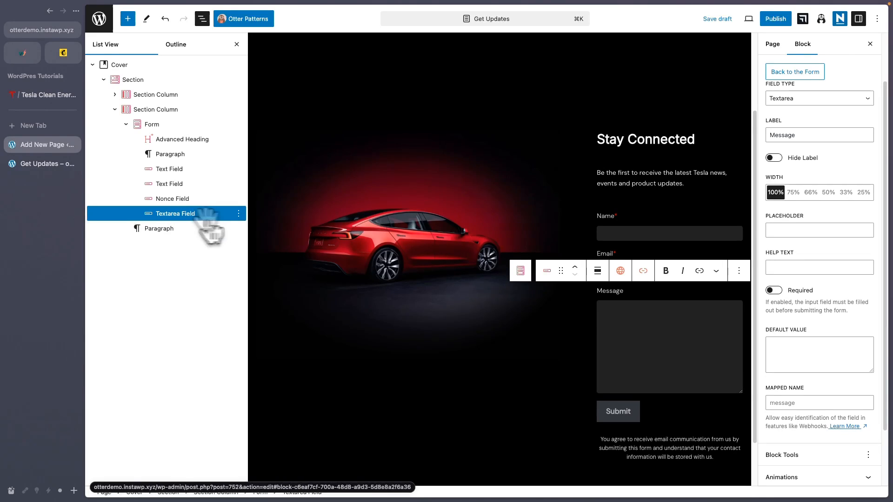
left_click(239, 213)
left_click(251, 454)
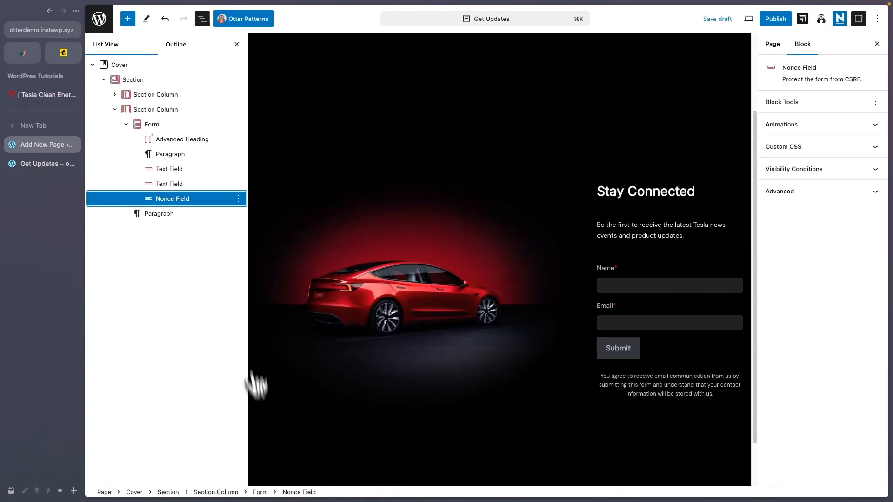
Step: Set the bottom margin of the Stay Connected heading to 0 px
left_click(645, 227)
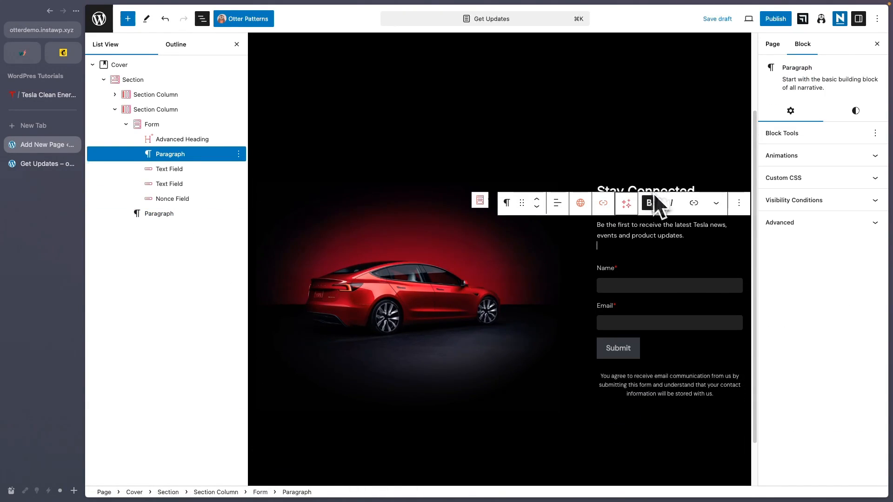
scroll(657, 202, "up", 3)
key("super+z")
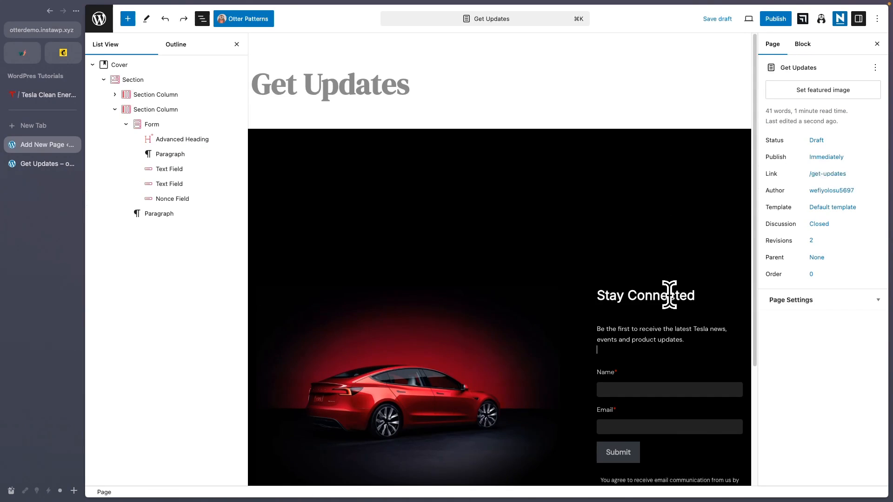
left_click(658, 301)
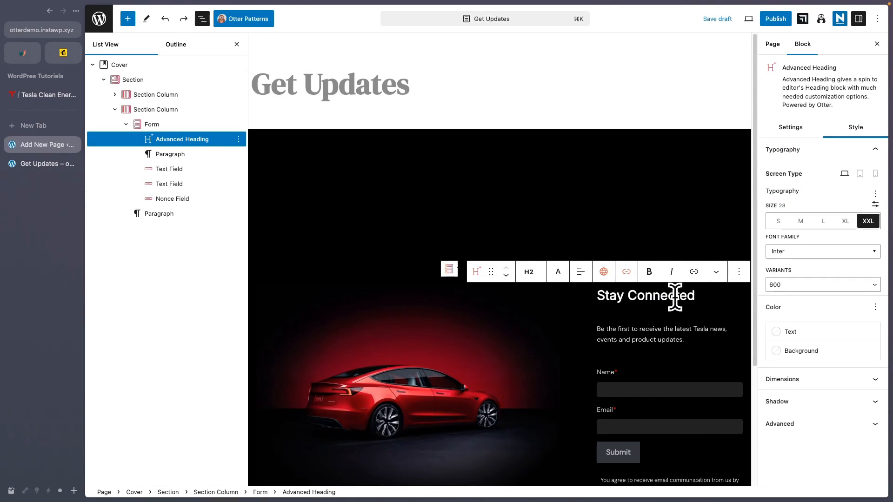
left_click(832, 381)
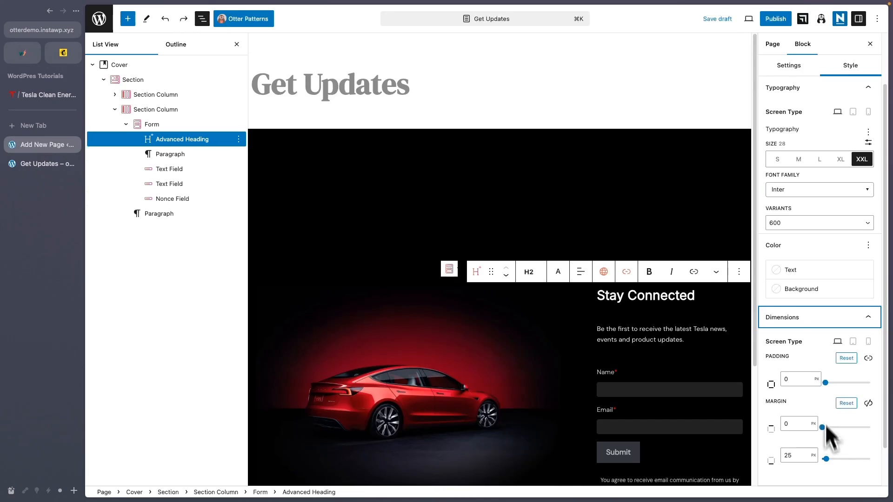
left_click_drag(826, 414, 822, 414)
scroll(632, 307, "down", 3)
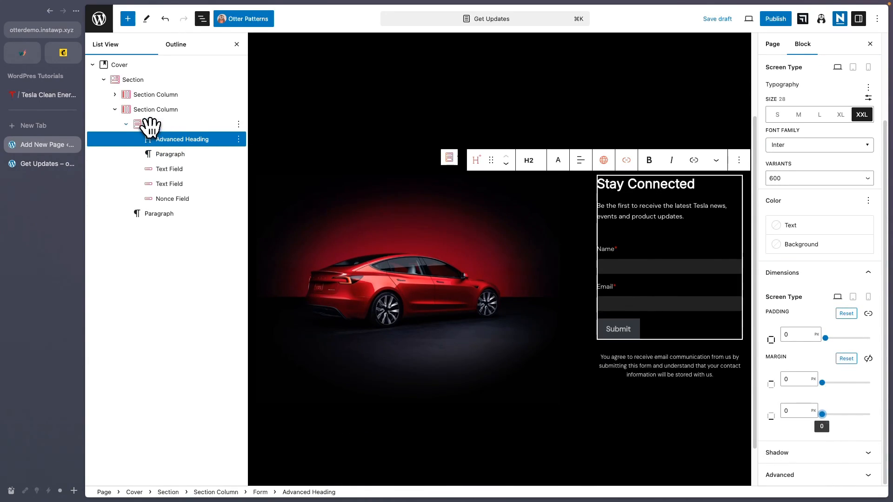
Step: Add three text input fields to the Stay Connected form and move one of them between the Name and Email fields
left_click(150, 124)
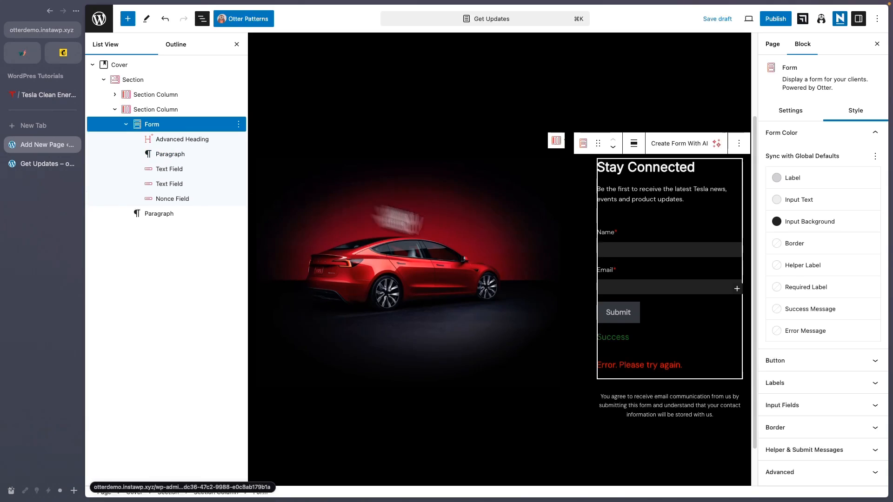
left_click(806, 114)
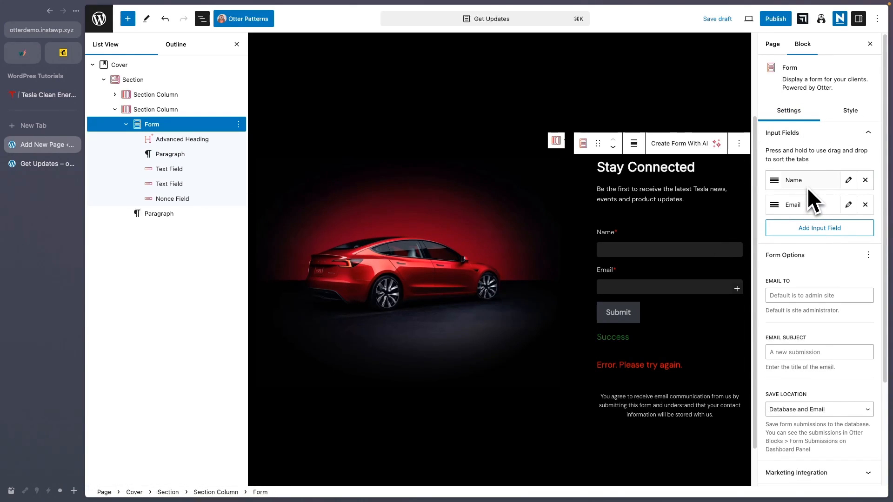
left_click(818, 230)
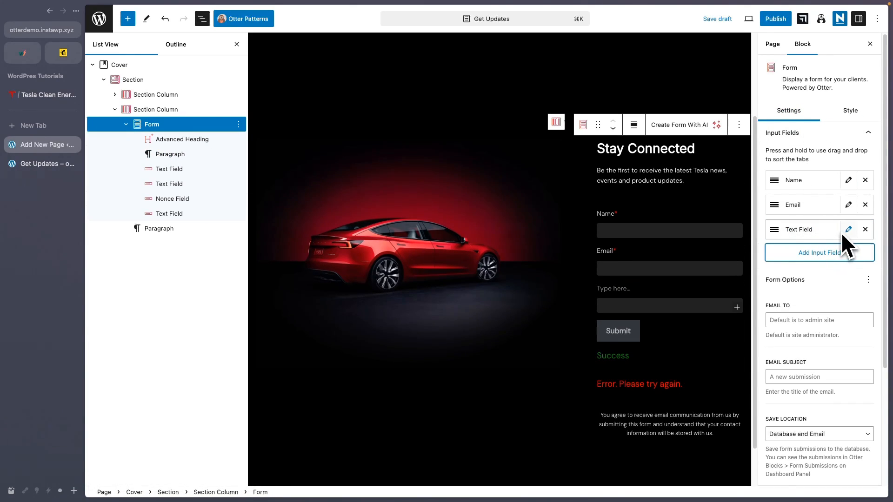
left_click(830, 254)
left_click(830, 279)
left_click_drag(175, 195, 173, 183)
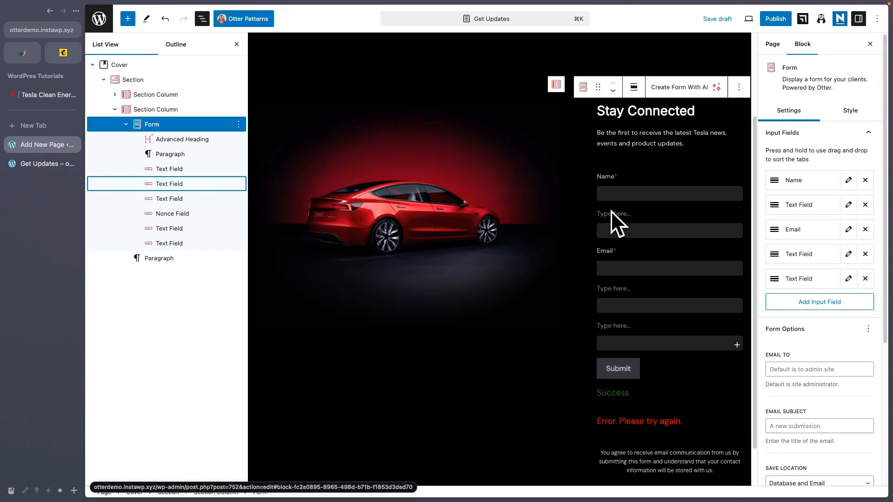
Step: Label the form's second field "Last Name" and change the Name field's label to "First Name"
left_click(618, 253)
type("Last N")
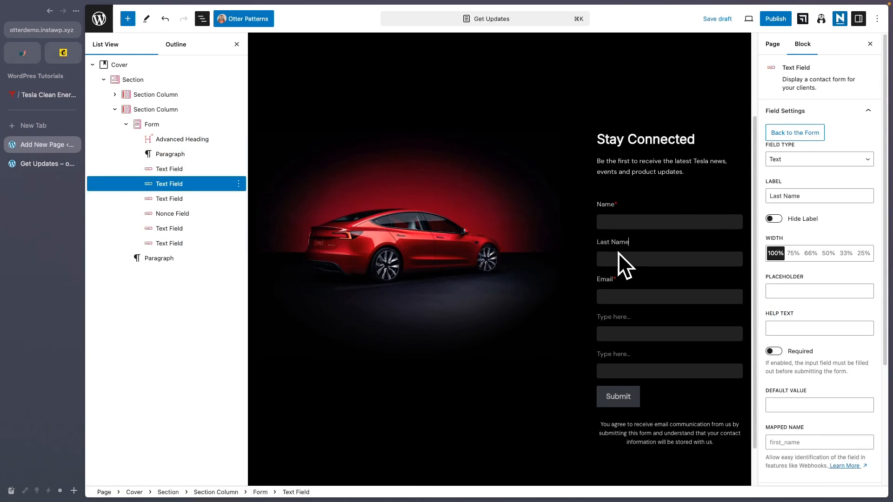
type("ame")
double_click(610, 204)
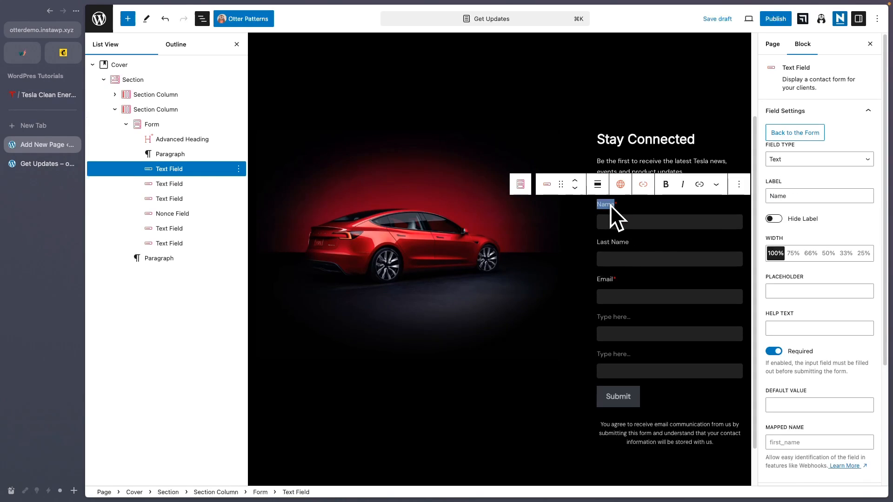
type("First Name")
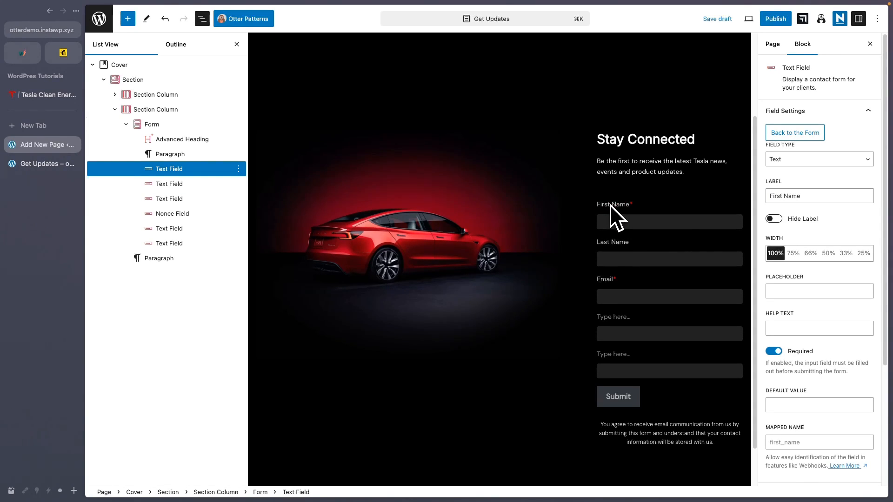
Step: Change the Email label to "Email Address" and label the last two form fields "Zip Code" and "Select Interests"
left_click(608, 280)
type("Address")
left_click(615, 320)
type("Zip Code")
left_click(618, 357)
type("Select Interests")
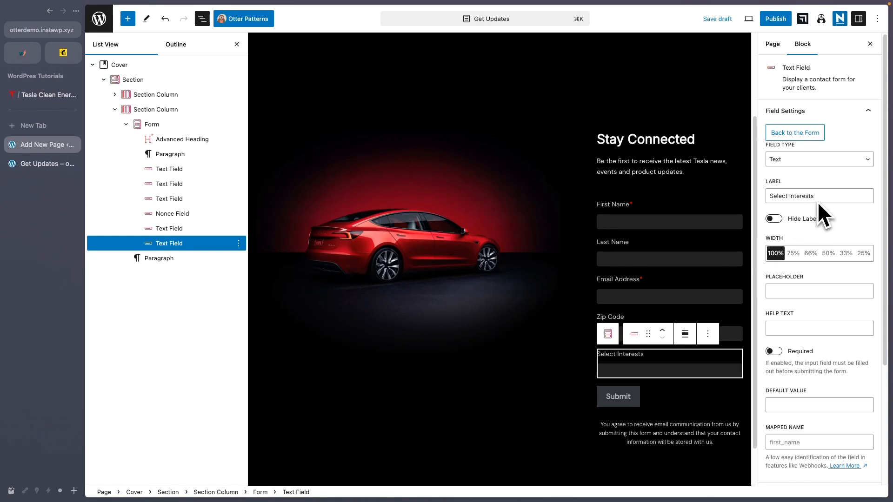
Step: Change the Select Interests field type to Checkbox and add "Model S" as its first option
left_click(837, 159)
left_click(781, 66)
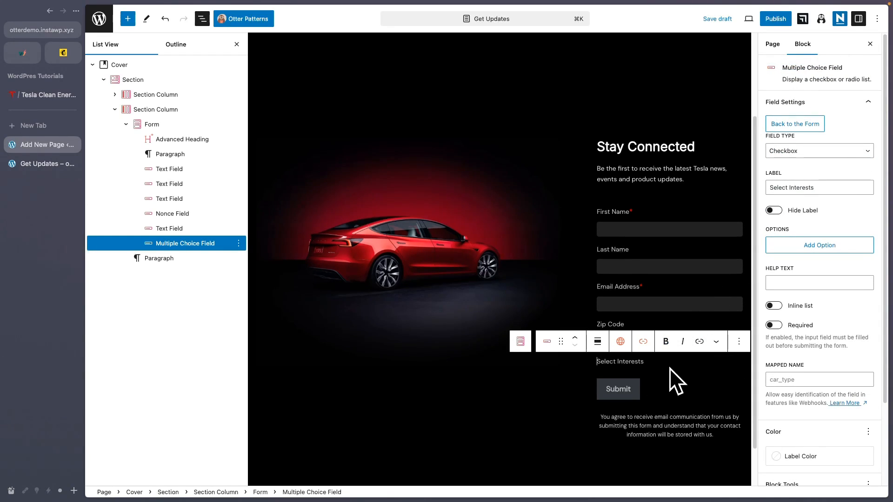
left_click(822, 246)
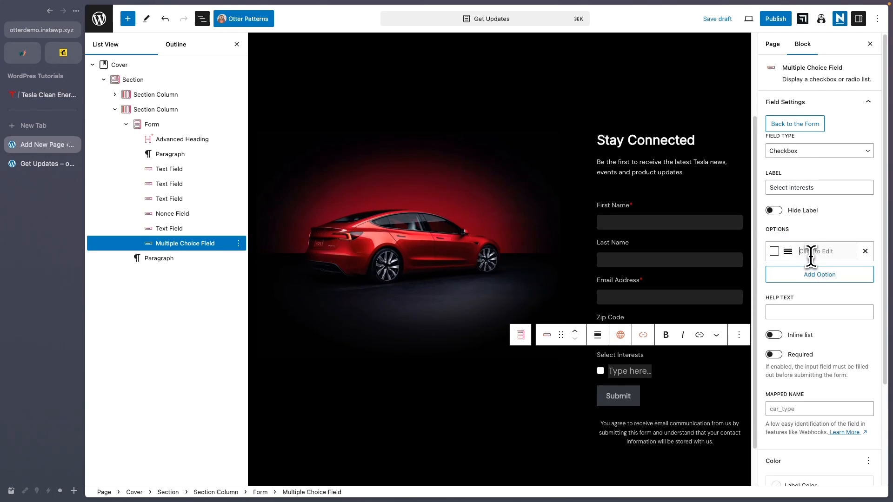
left_click(819, 255)
type("Model S")
Step: Add the Select Interests options Model 3, Model X, Model Y, Semi, Cybertruck, Solar Panels, Solar Roof and Powerwall, following the Tesla page
left_click(819, 275)
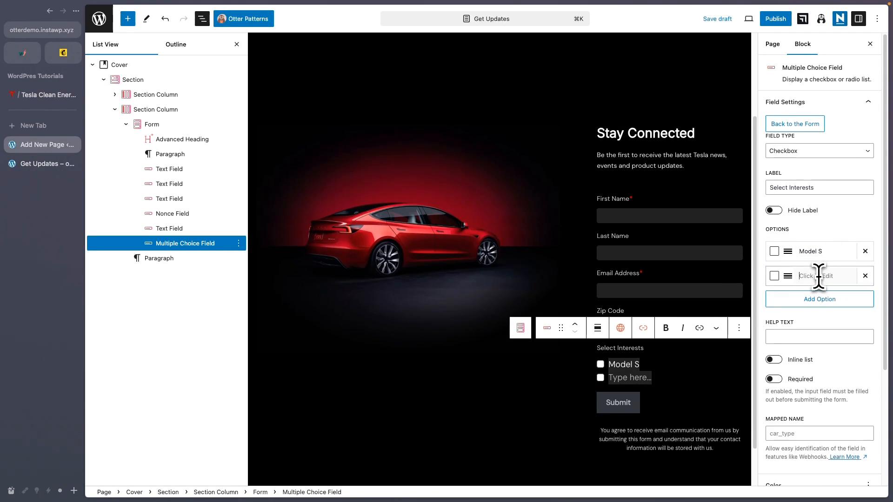
left_click(819, 299)
left_click(820, 321)
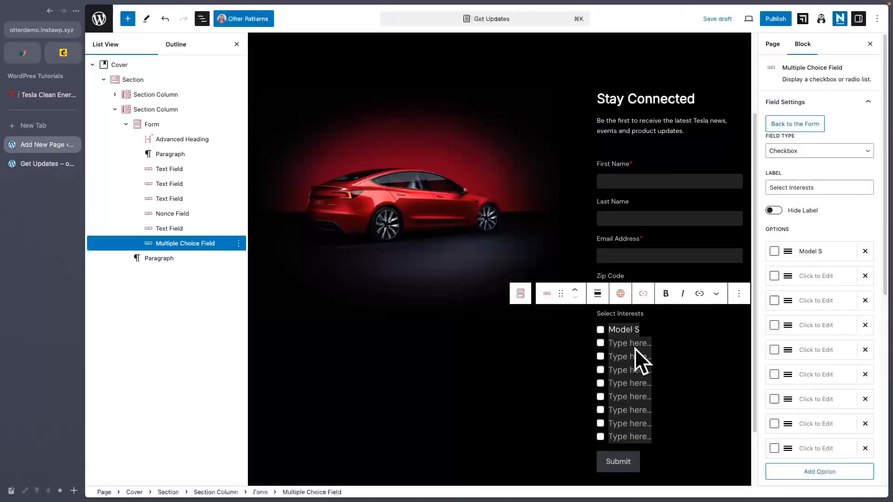
type("Model 3 Model X Model Y Semi Cybertruck Solar Panels")
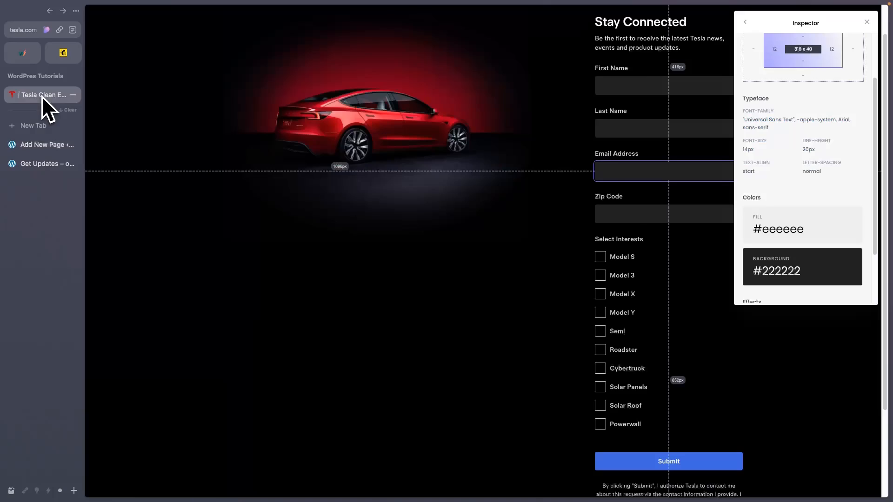
left_click(41, 145)
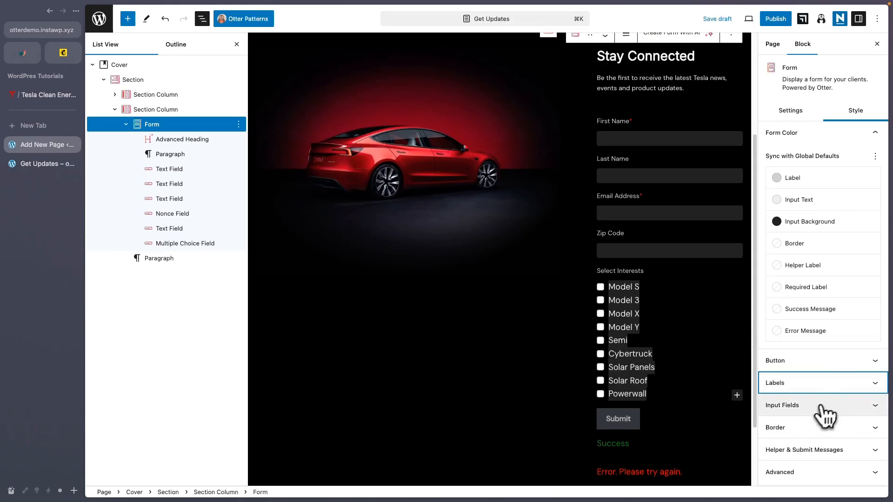
Step: Look over the form's input field style settings and preview the Get Updates page in a new tab
left_click(822, 405)
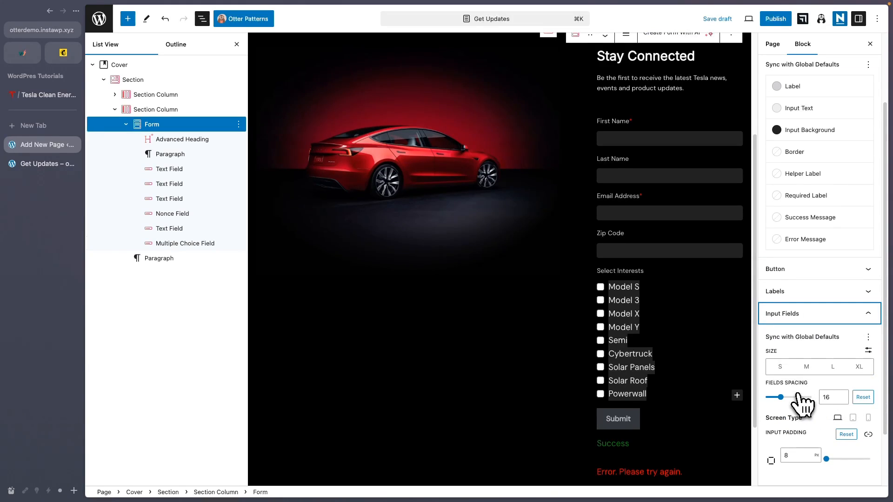
scroll(805, 409, "down", 2)
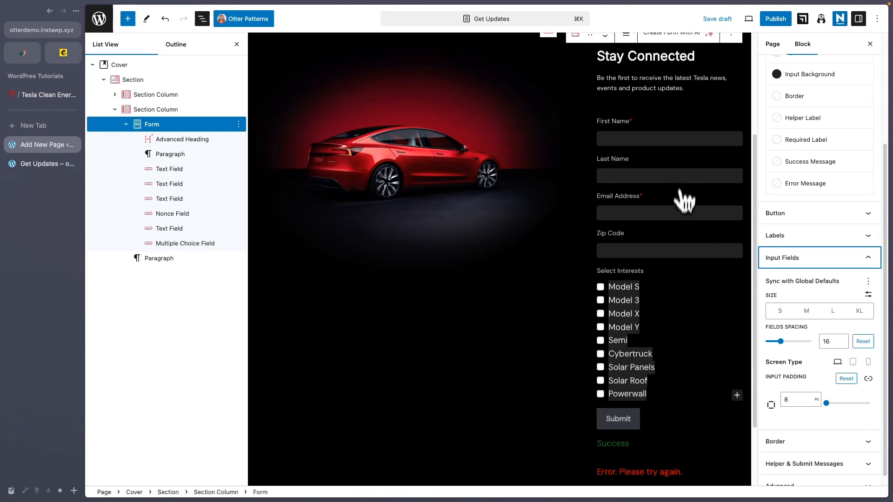
left_click(748, 18)
left_click(680, 103)
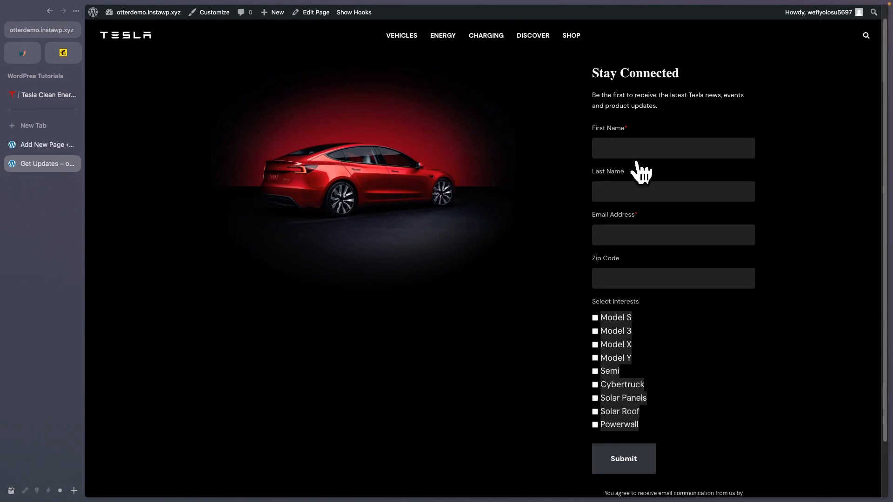
scroll(642, 172, "down", 3)
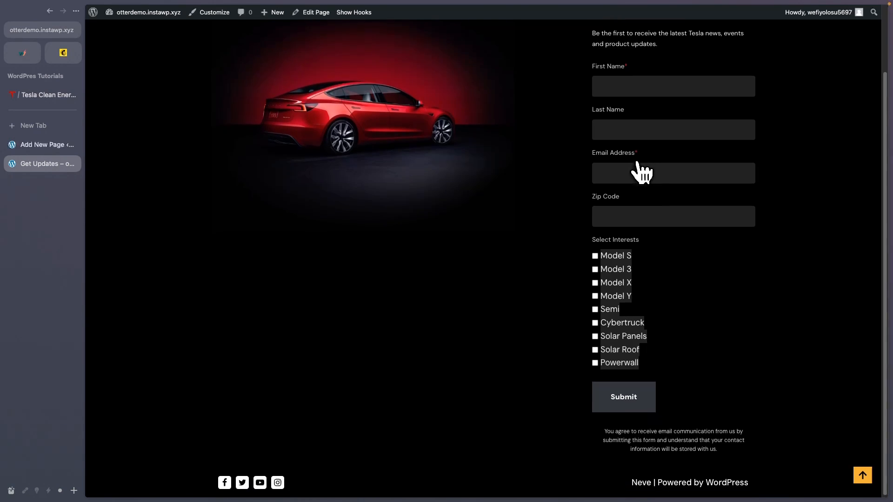
scroll(642, 172, "up", 3)
scroll(638, 167, "down", 3)
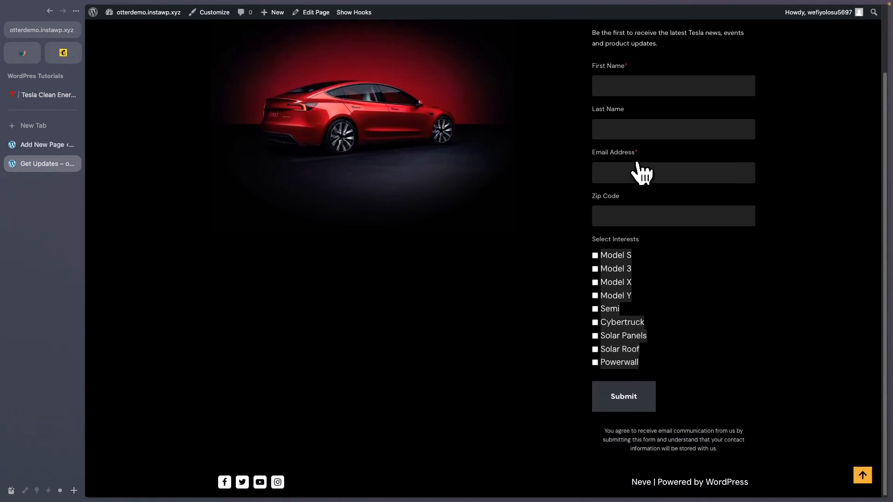
Step: Return to the page editor and set the Cover block's top padding to 9 rem
left_click(47, 145)
left_click(121, 65)
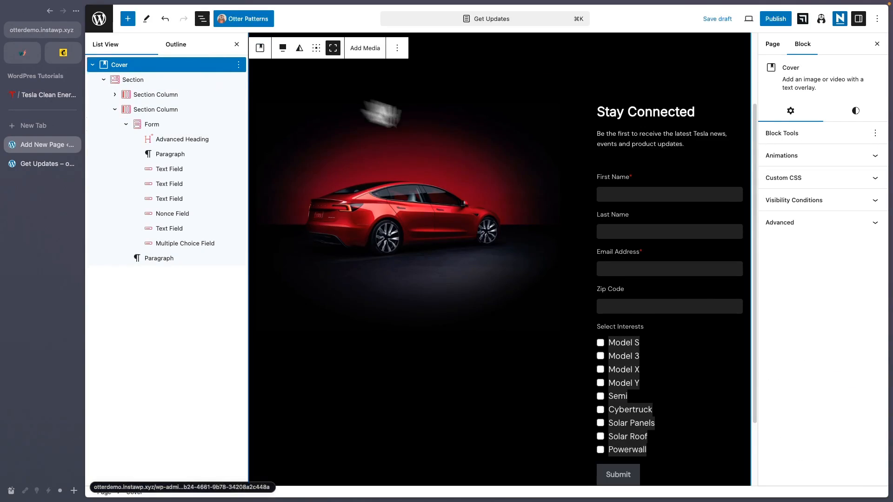
left_click(850, 111)
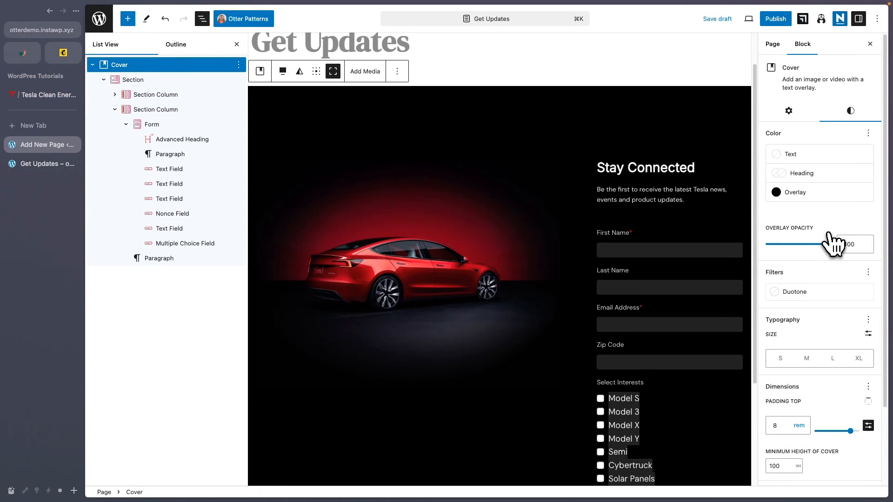
scroll(824, 302, "down", 2)
left_click(772, 370)
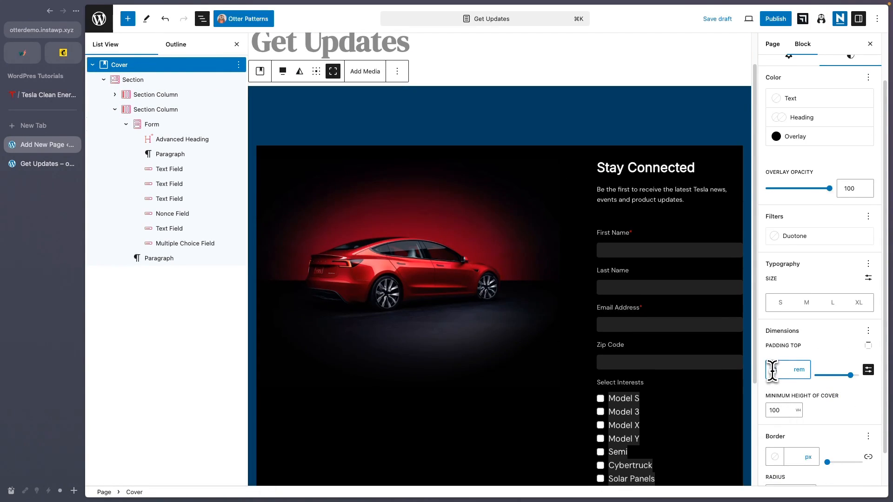
key("Up")
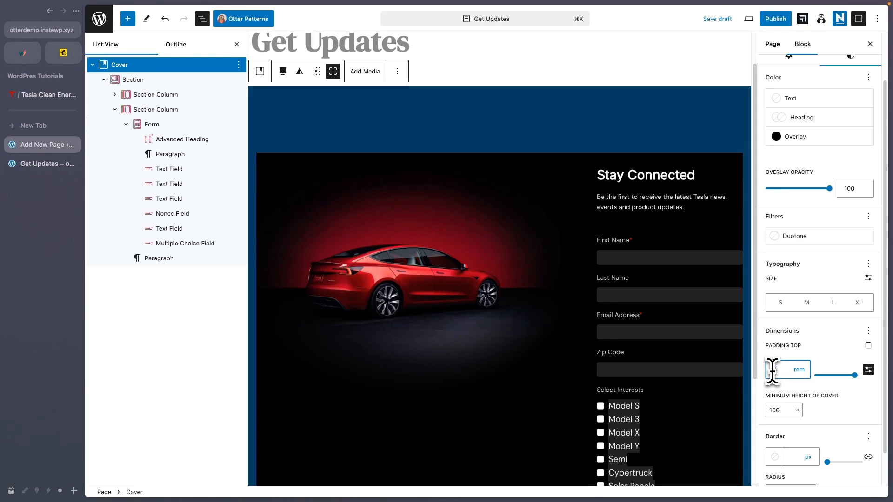
Step: Set the Cover block's bottom padding to 9 rem
left_click(868, 346)
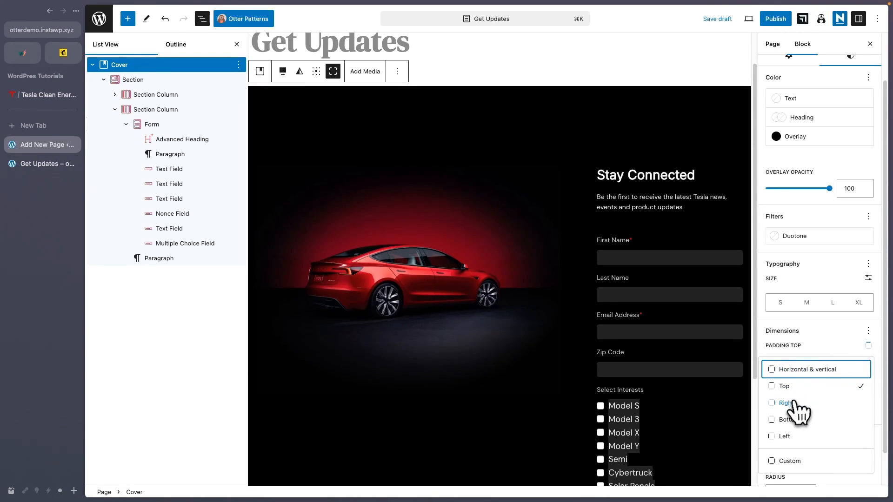
left_click(792, 424)
left_click(786, 371)
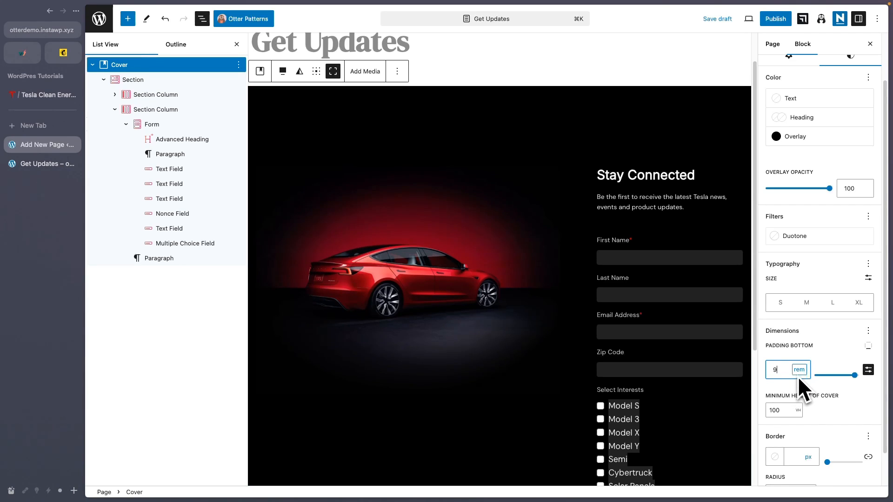
left_click(799, 372)
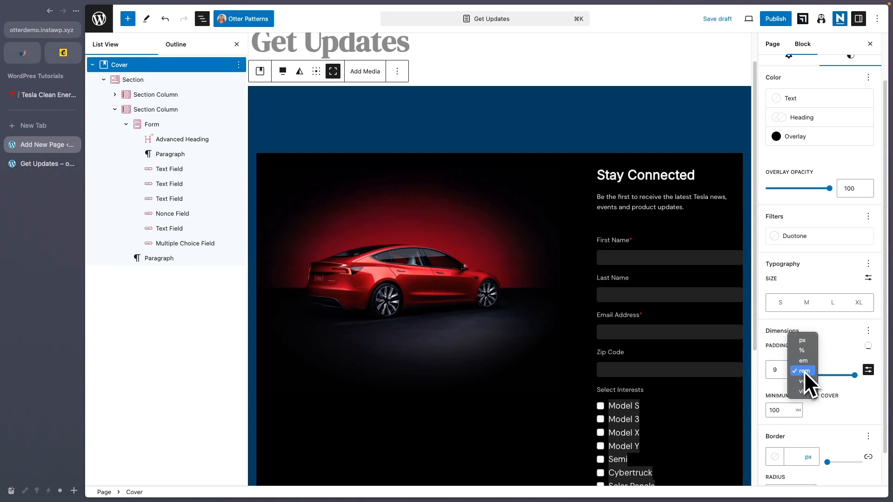
Step: Preview the page in a new tab to check the Cover's spacing around the form
left_click(749, 18)
left_click(702, 99)
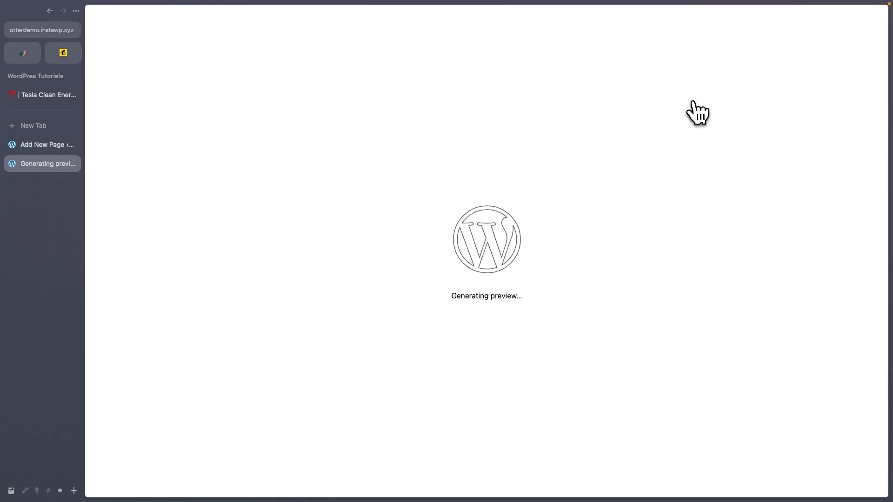
scroll(610, 199, "down", 5)
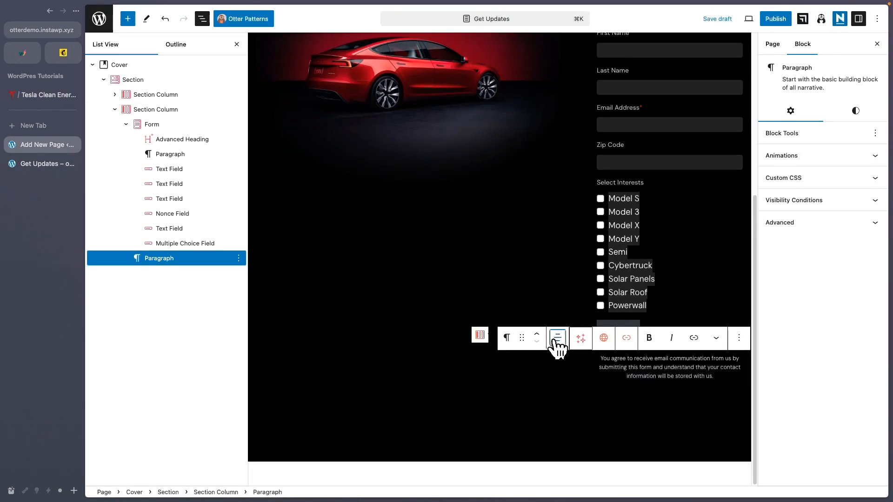
Step: Left-align the consent paragraph below the form and move it inside the Form block, after the Select Interests field
left_click(557, 337)
left_click(568, 371)
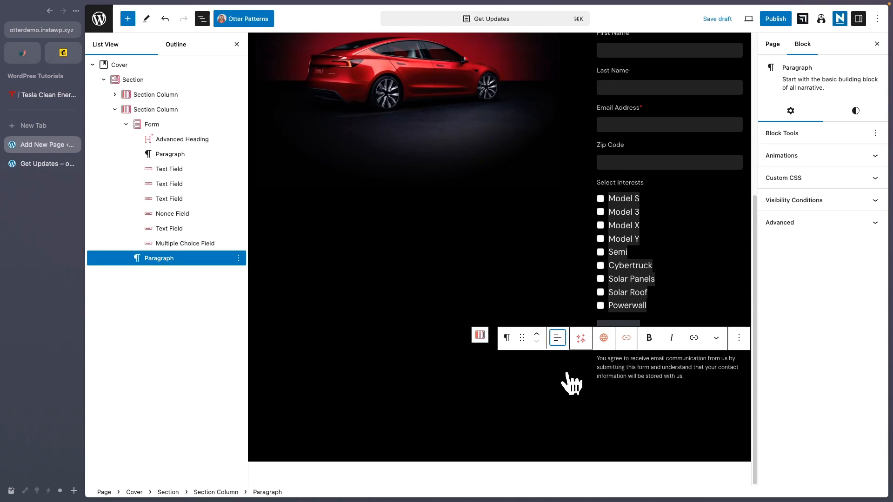
mouse_move(167, 258)
left_mouse_down()
mouse_move(183, 244)
mouse_move(128, 250)
mouse_move(170, 251)
left_mouse_up()
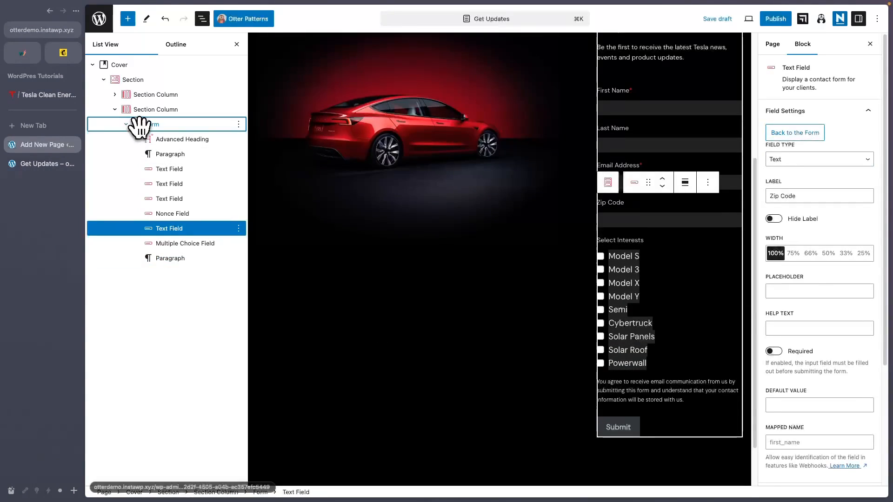
Step: Select the Form block and review its input fields, email options and available save locations
left_click(140, 124)
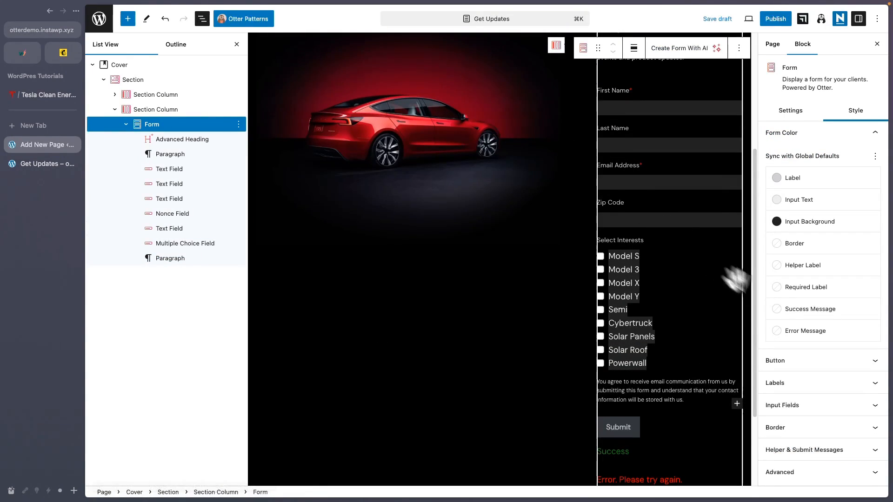
left_click(796, 114)
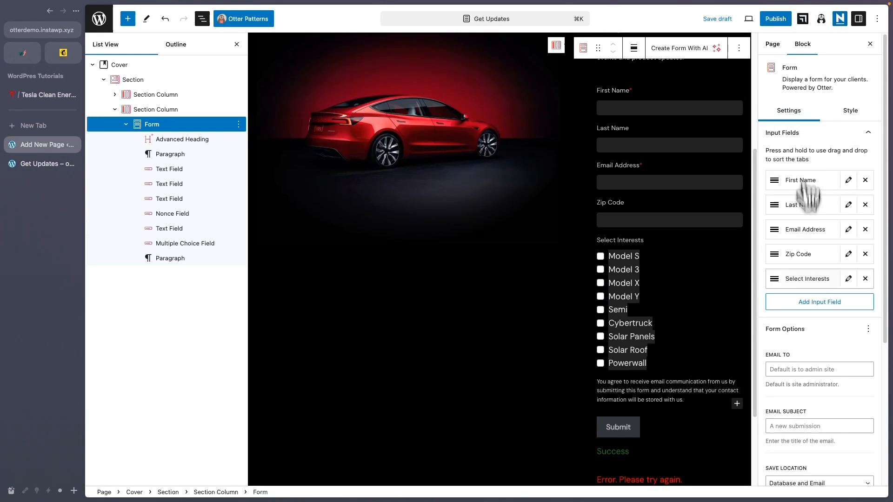
scroll(818, 325, "down", 2)
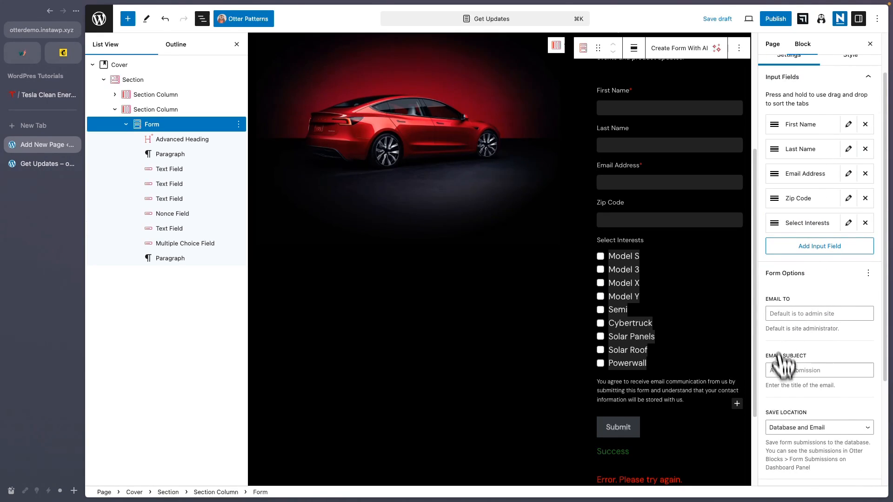
scroll(846, 348, "down", 2)
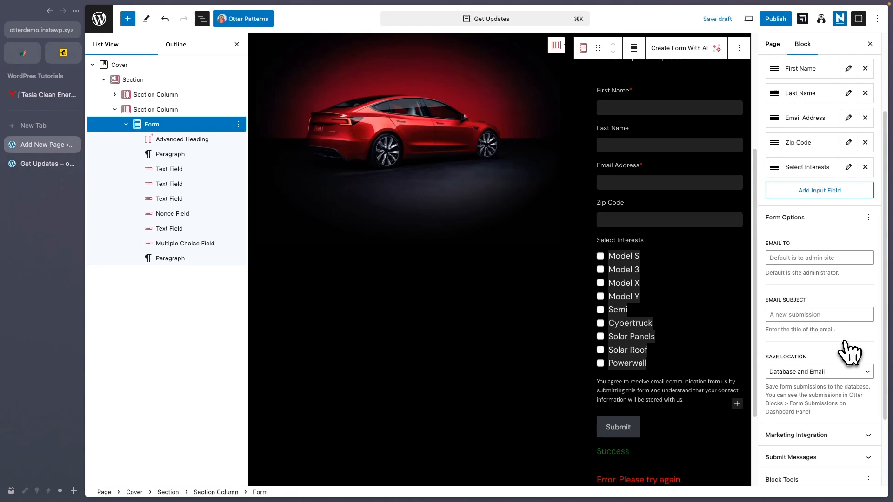
scroll(850, 354, "down", 2)
left_click(842, 318)
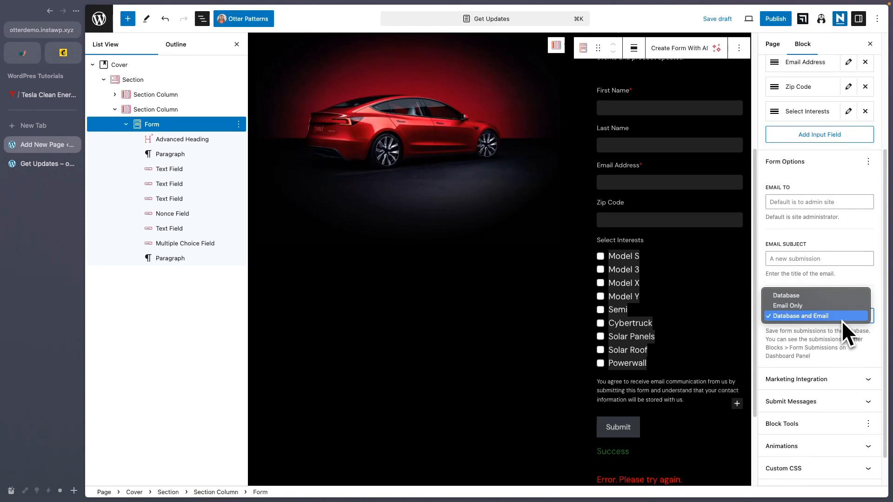
left_click(845, 336)
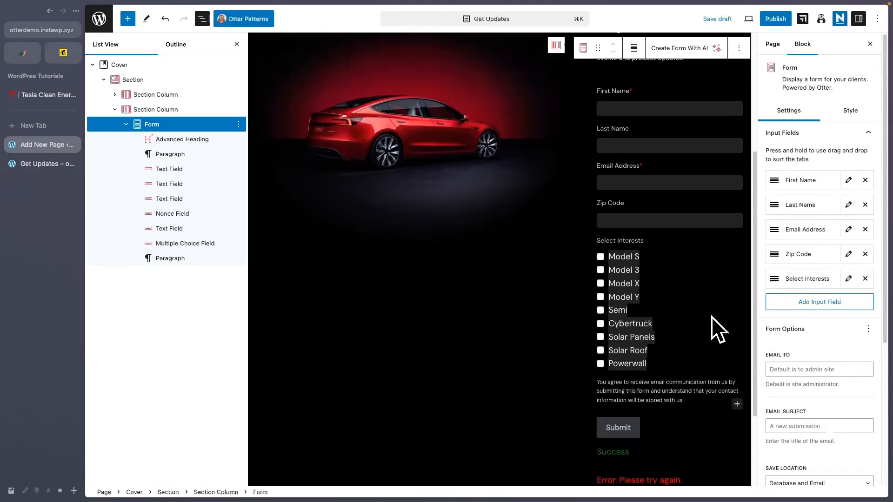
Step: Set the form's Submit button padding to 120 px on both the left and right sides
scroll(710, 316, "down", 2)
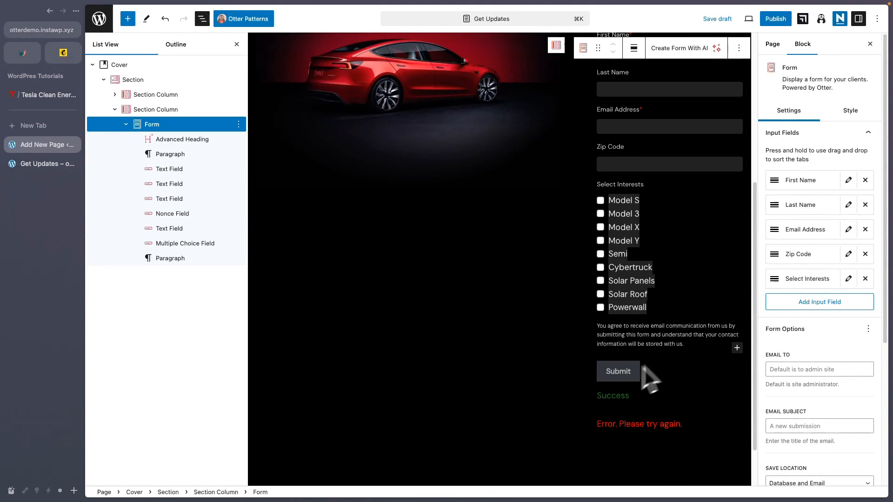
left_click(849, 112)
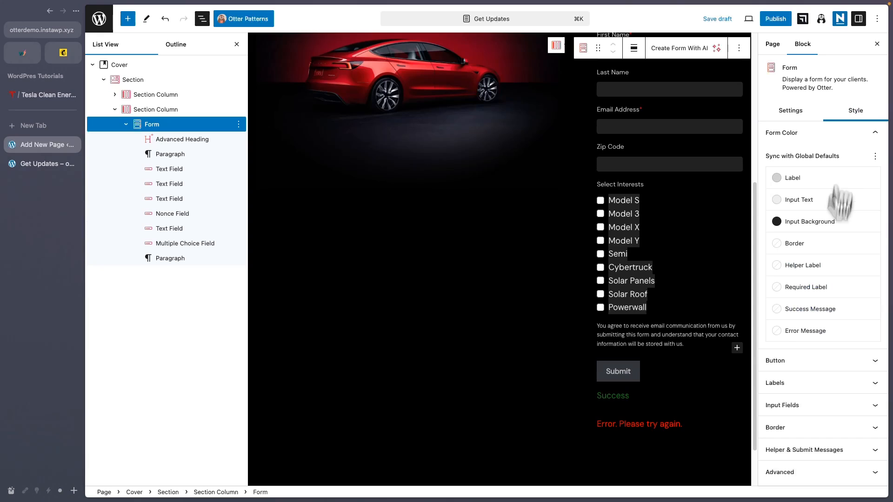
left_click(812, 365)
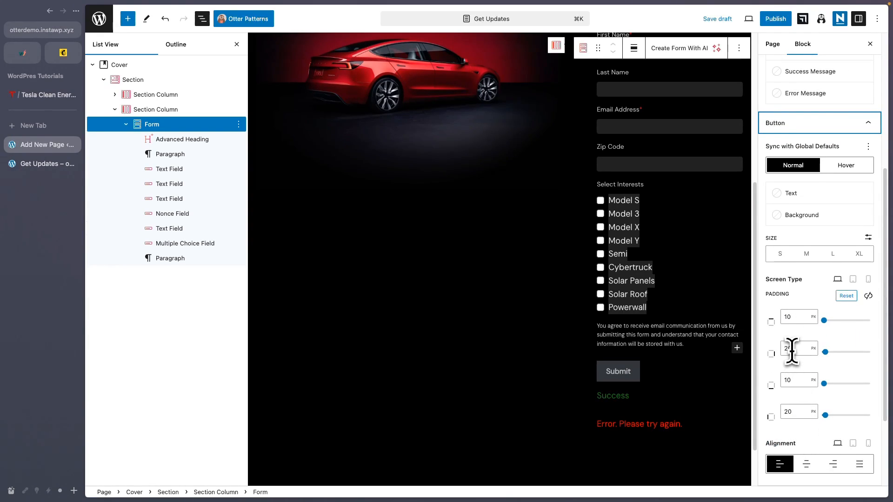
double_click(792, 349)
type("120")
left_click(789, 411)
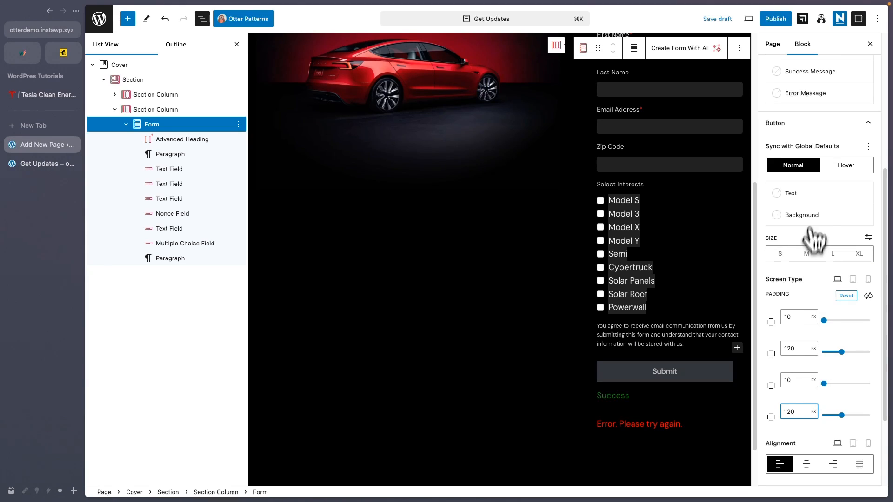
Step: Copy the Submit button's background color from Tesla's page and set the form button's normal background to #3E6AE1
left_click(801, 215)
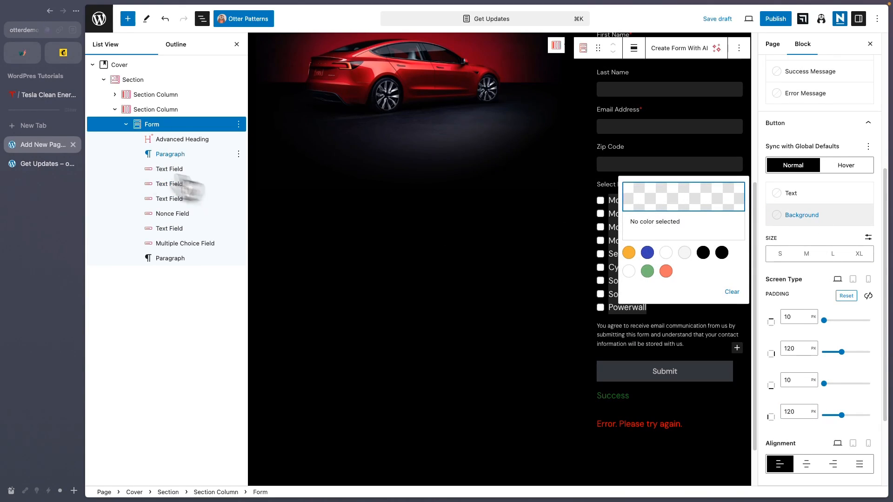
left_click(41, 96)
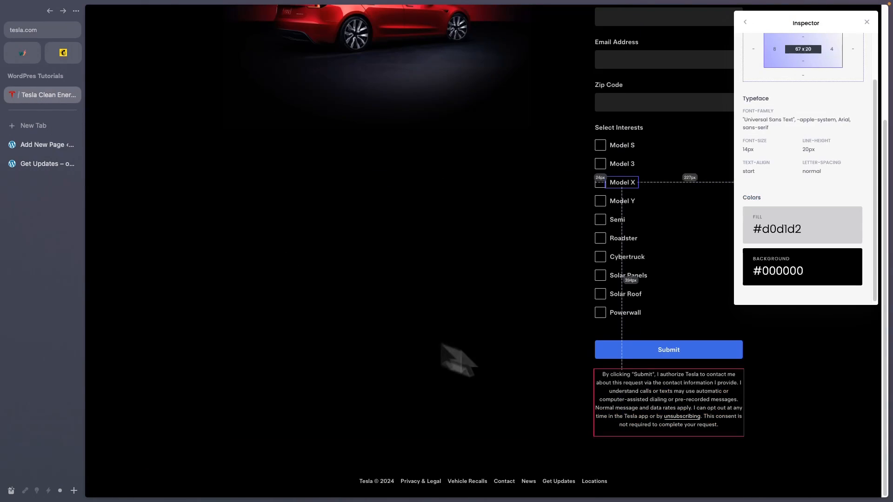
left_click(644, 351)
double_click(780, 272)
left_click(42, 144)
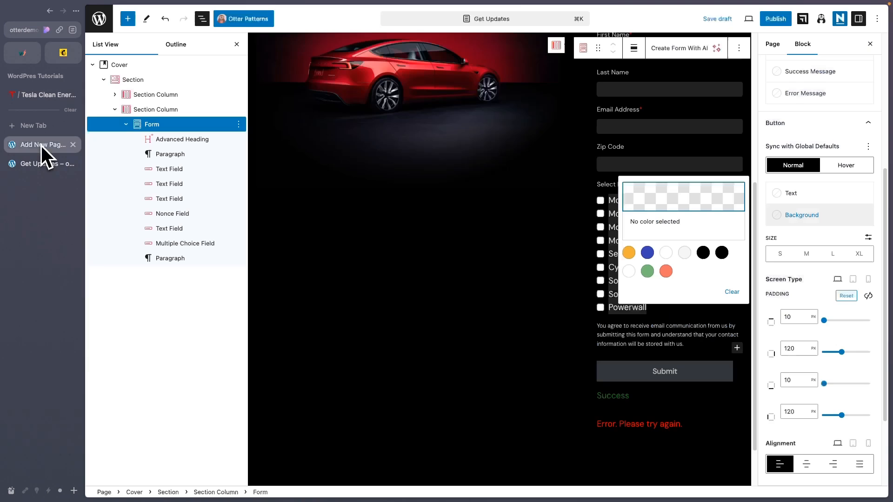
left_click(684, 196)
left_click(674, 399)
type("3E6AE1")
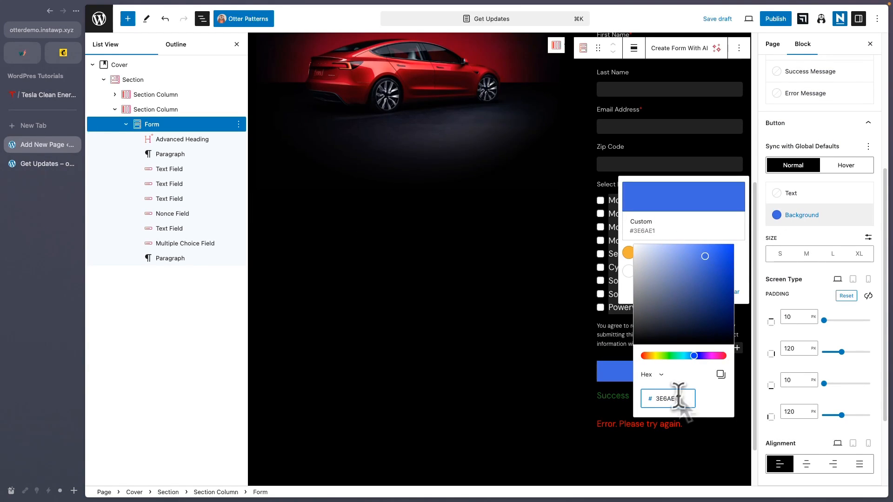
Step: Inspect the Submit button's hover color on Tesla's page and set the form button's hover background to #3457B1
left_click(850, 167)
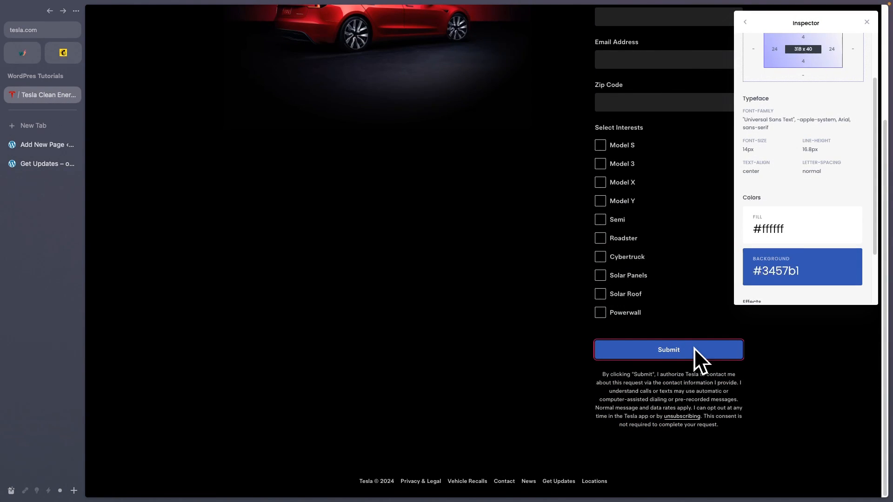
left_click(47, 144)
left_click(790, 215)
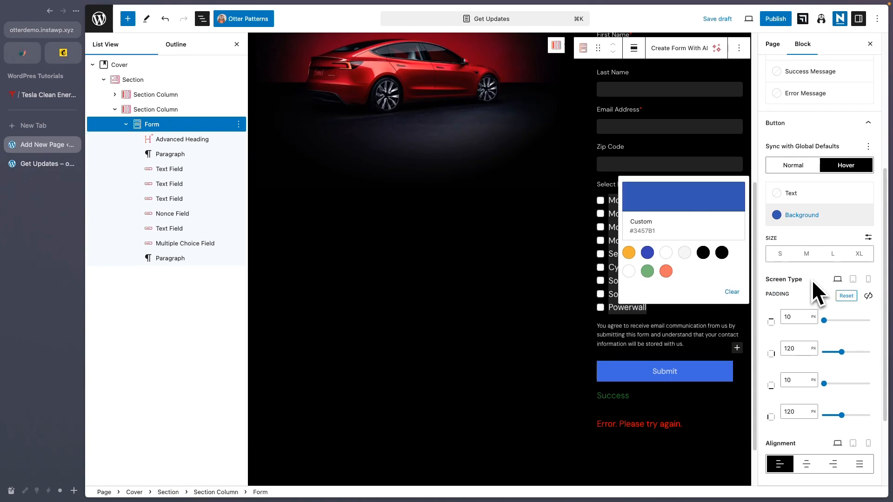
Step: Publish the Get Updates page and check the live page's form layout in an incognito window
left_click(776, 20)
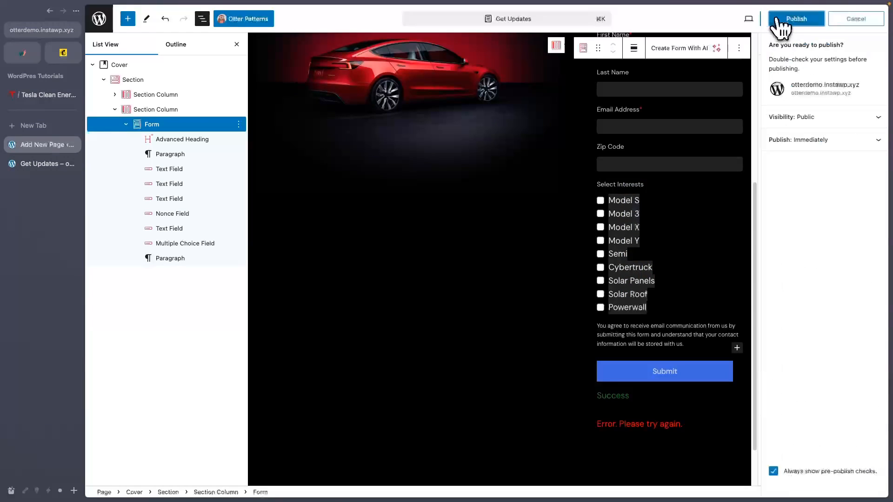
left_click(791, 19)
right_click(187, 430)
left_click(253, 362)
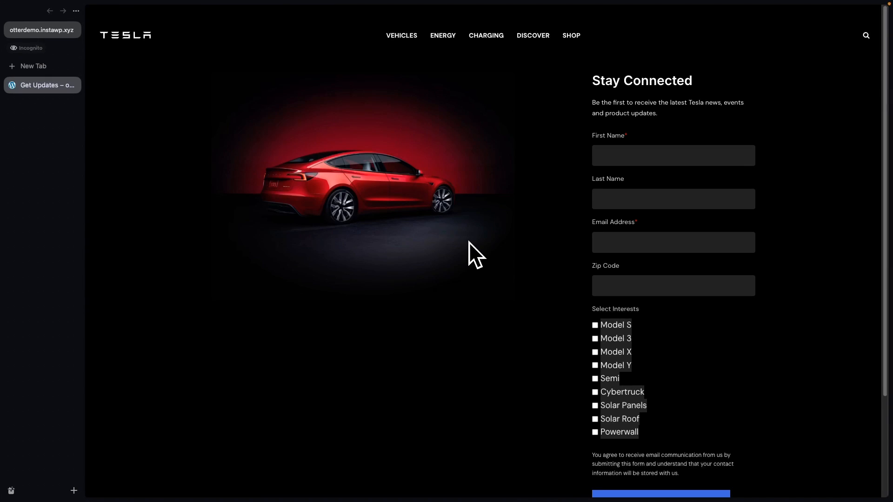
scroll(469, 242, "down", 2)
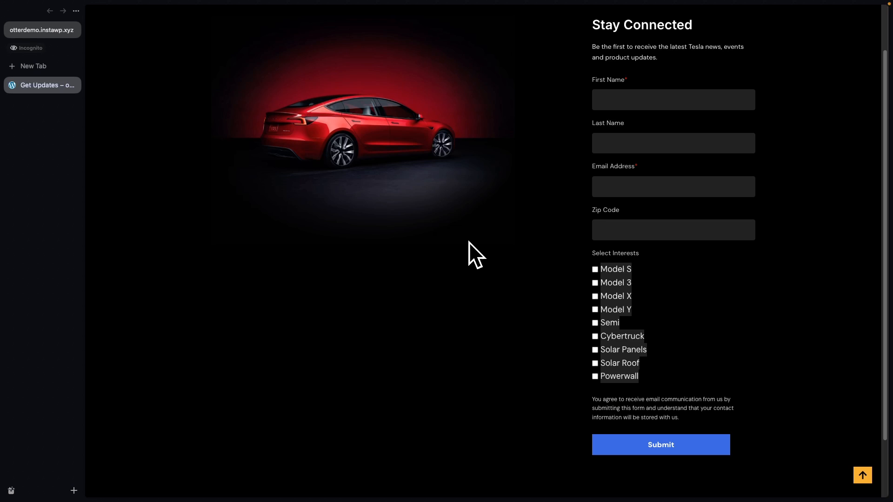
scroll(469, 242, "up", 2)
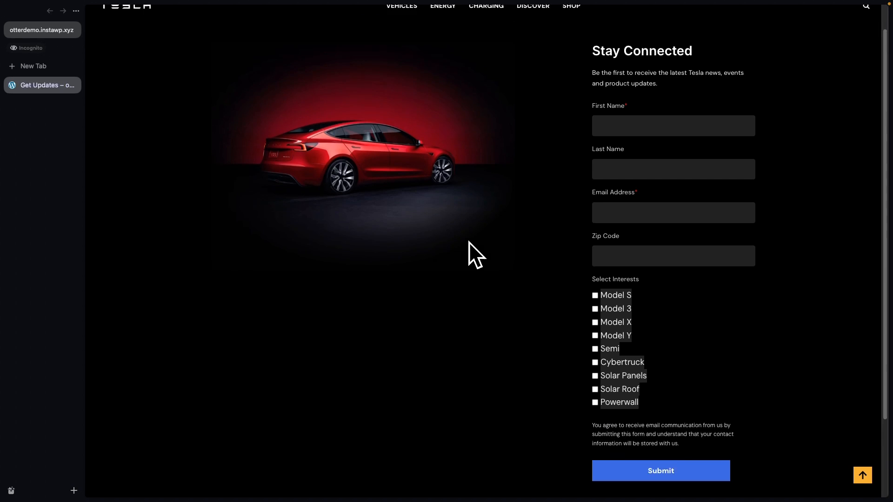